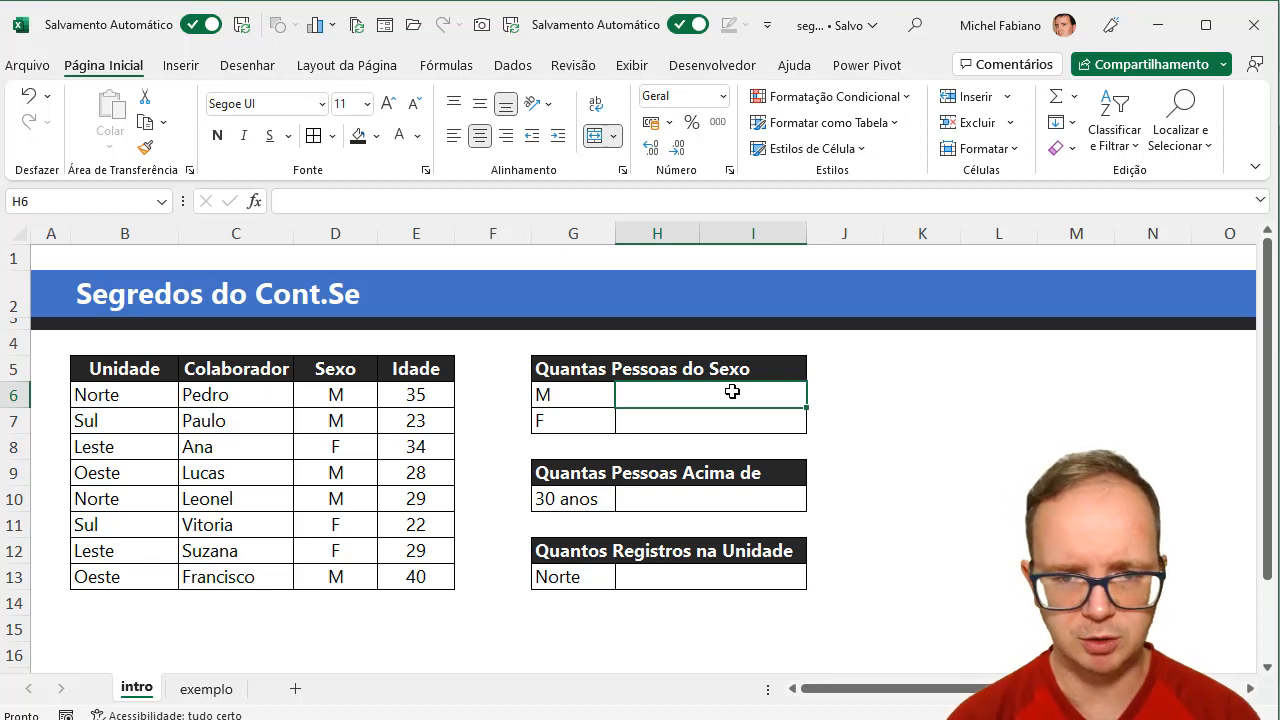
Enter a CONT.SE formula in H6 that counts the cells of D6:D13 matching the criterion "M"
{"action": "left_click_drag", "start_coordinate": [347, 375], "coordinate": [330, 576]}
{"action": "left_click_drag", "start_coordinate": [343, 369], "coordinate": [330, 568]}
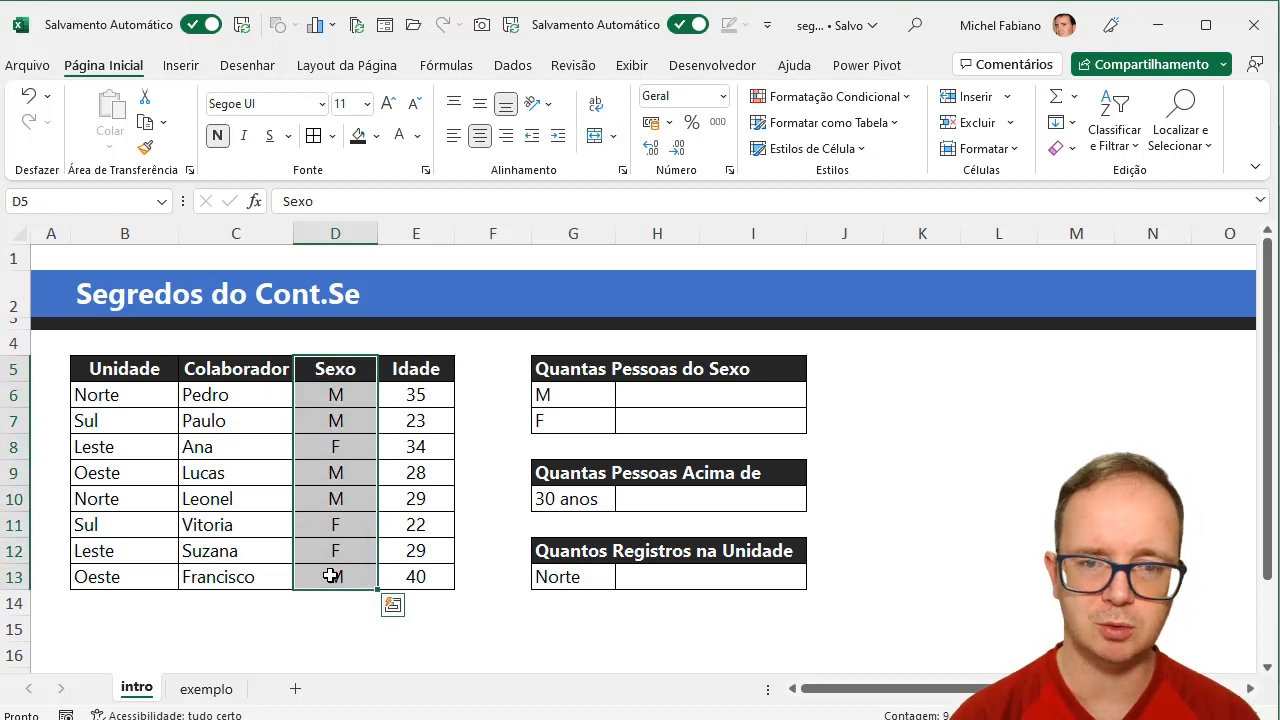
{"action": "left_click_drag", "start_coordinate": [340, 392], "coordinate": [335, 585]}
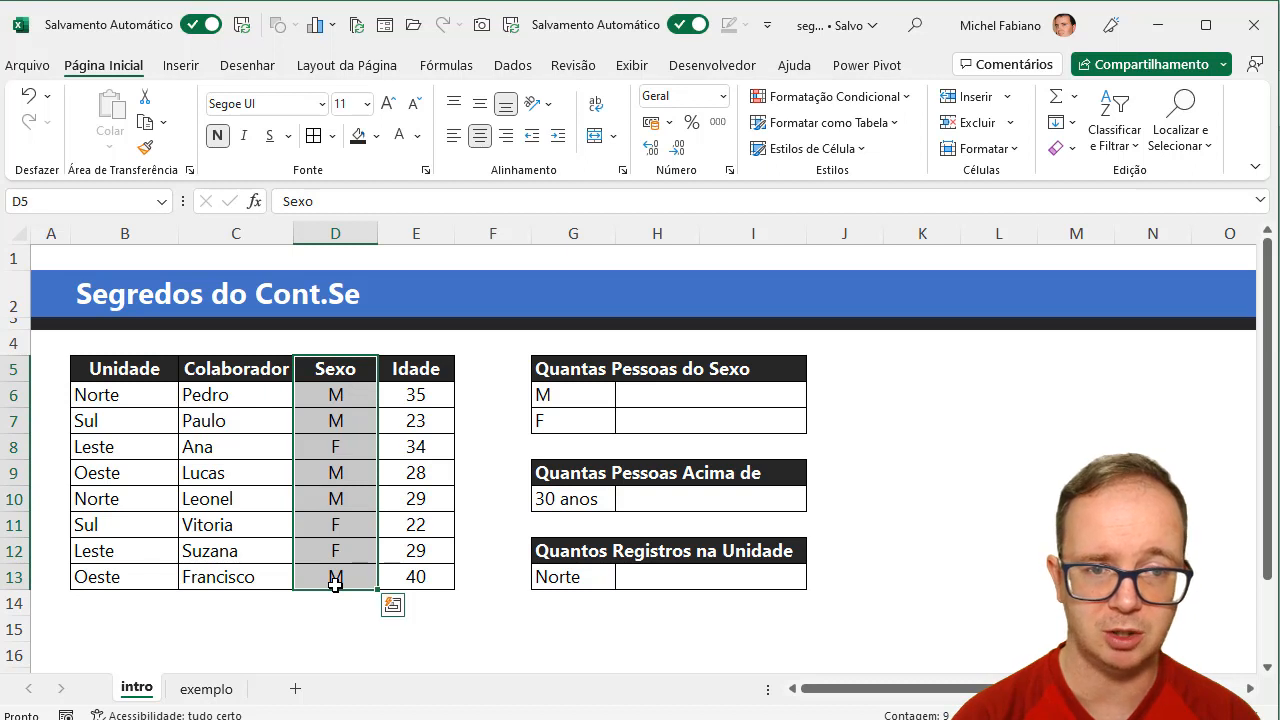
{"action": "left_click", "coordinate": [673, 397]}
{"action": "type", "text": "="}
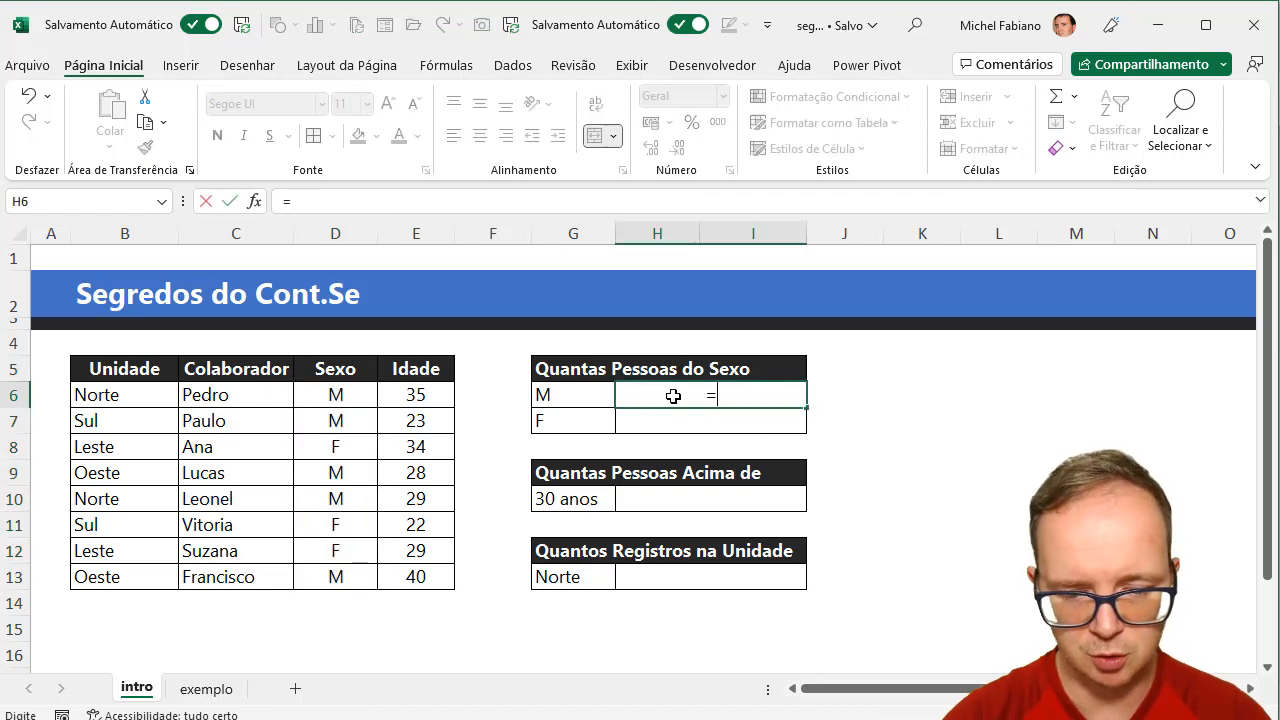
{"action": "type", "text": "cont.se"}
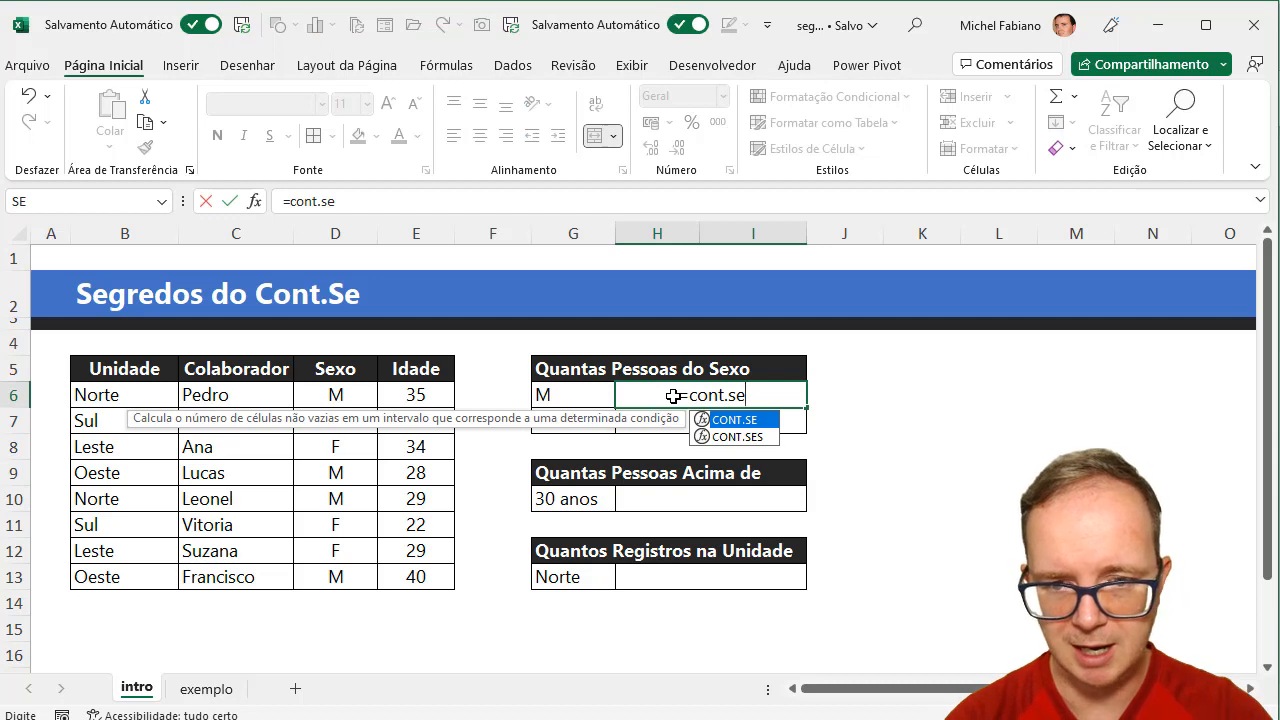
{"action": "type", "text": "("}
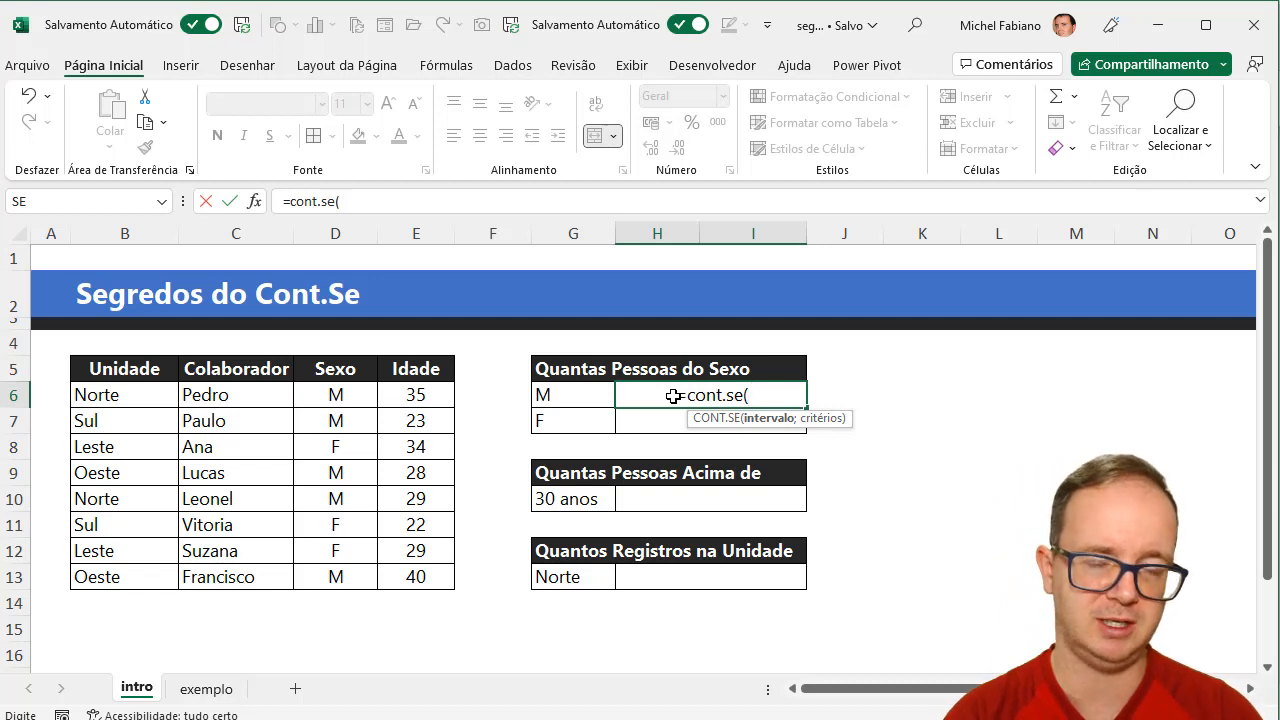
{"action": "left_click_drag", "start_coordinate": [340, 397], "coordinate": [344, 570]}
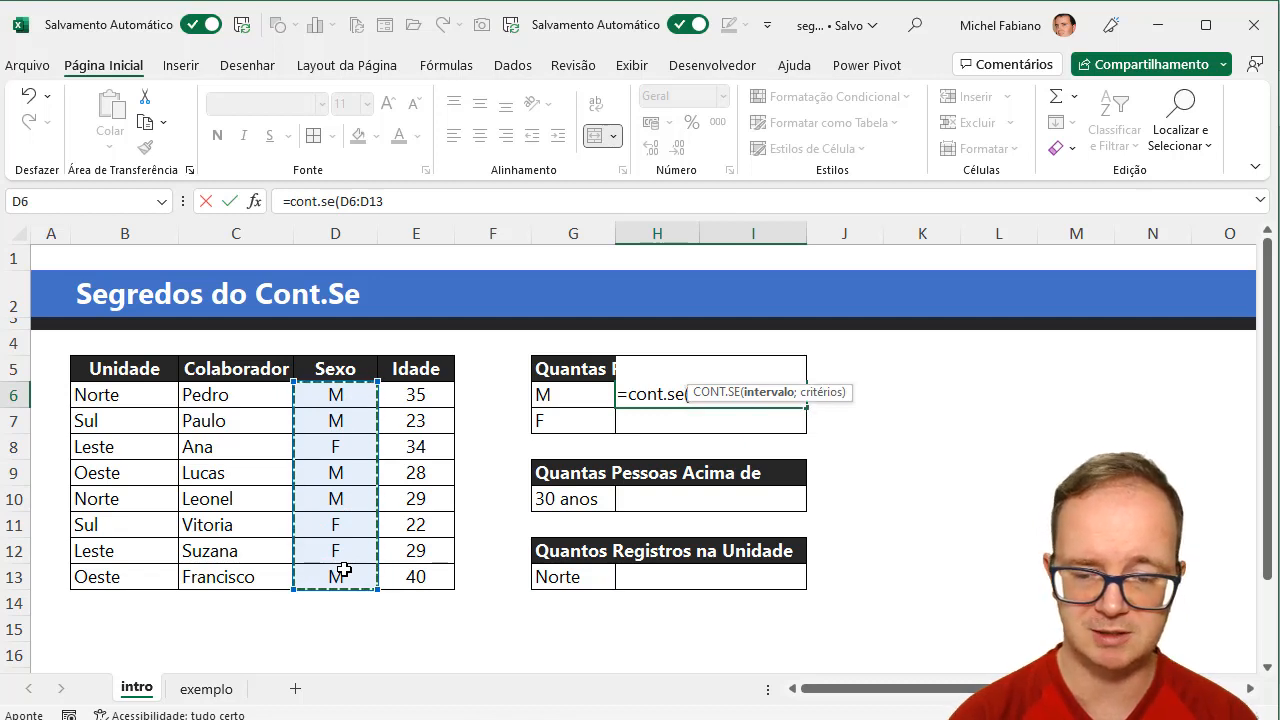
{"action": "type", "text": ";"}
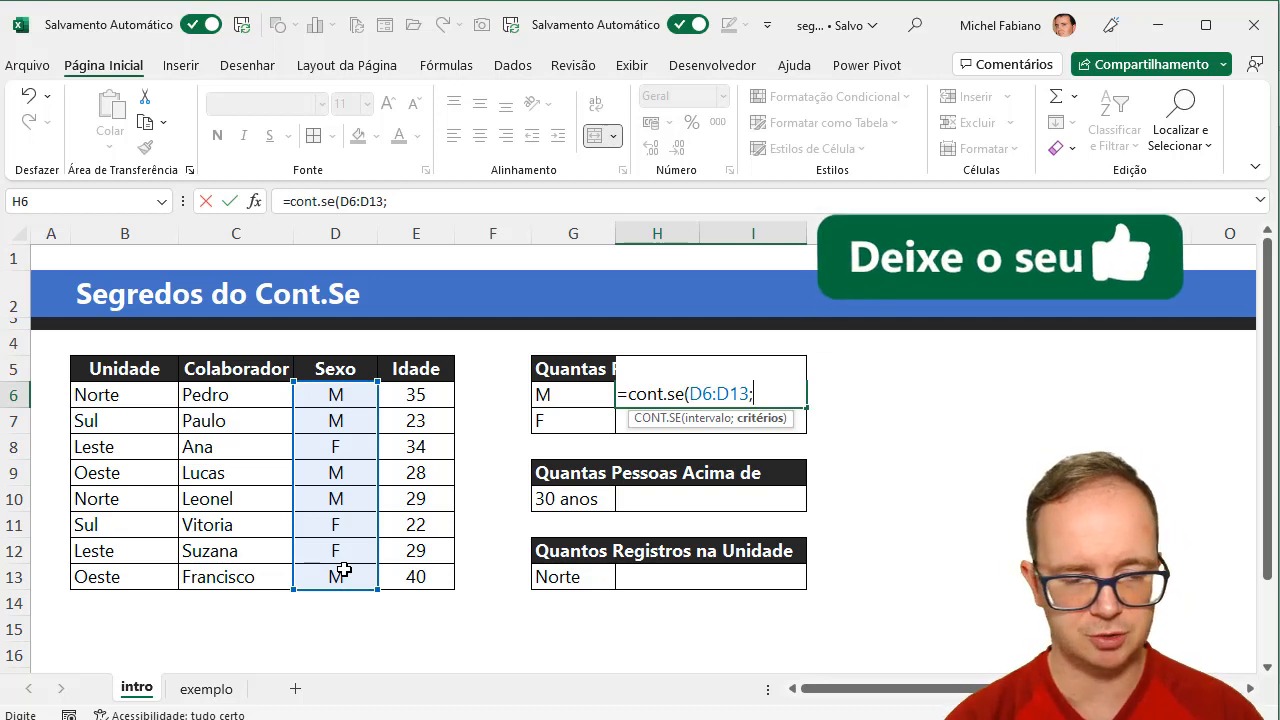
{"action": "type", "text": "\"M\")"}
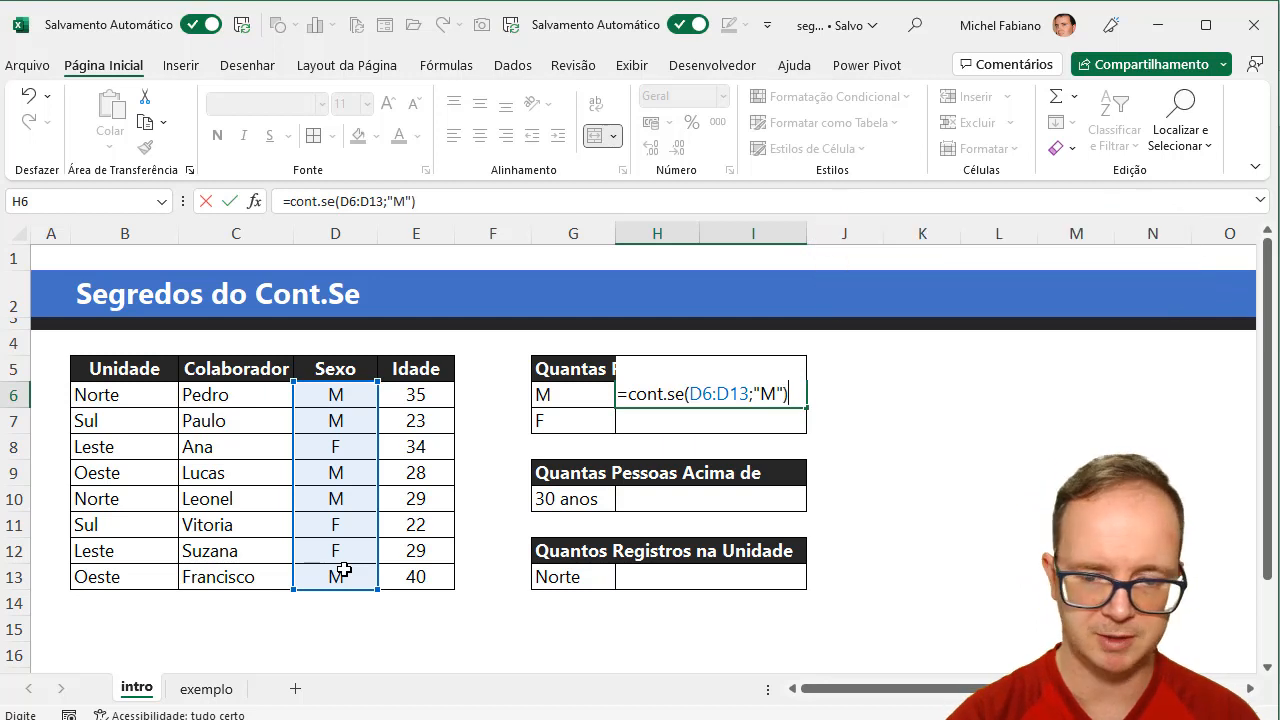
{"action": "key", "text": "Return"}
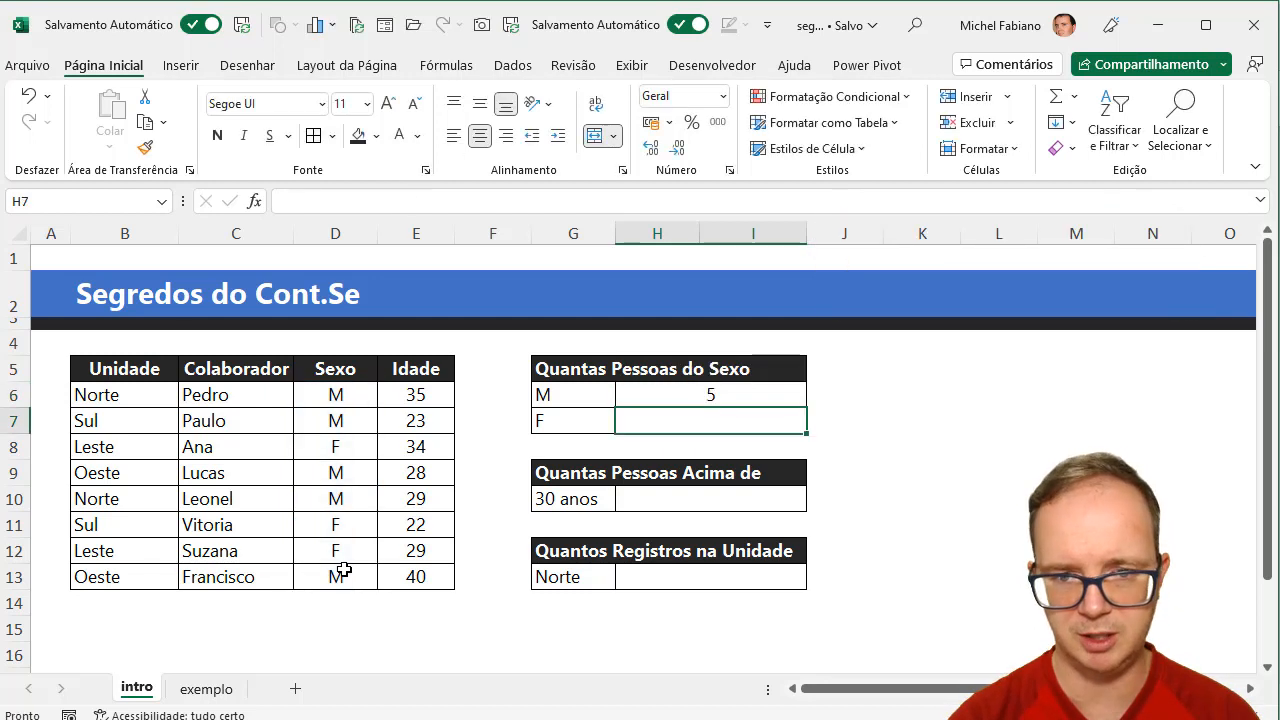
Replace the literal "M" criterion in the H6 formula with a reference to cell G6
{"action": "left_click", "coordinate": [715, 396]}
{"action": "double_click", "coordinate": [715, 396]}
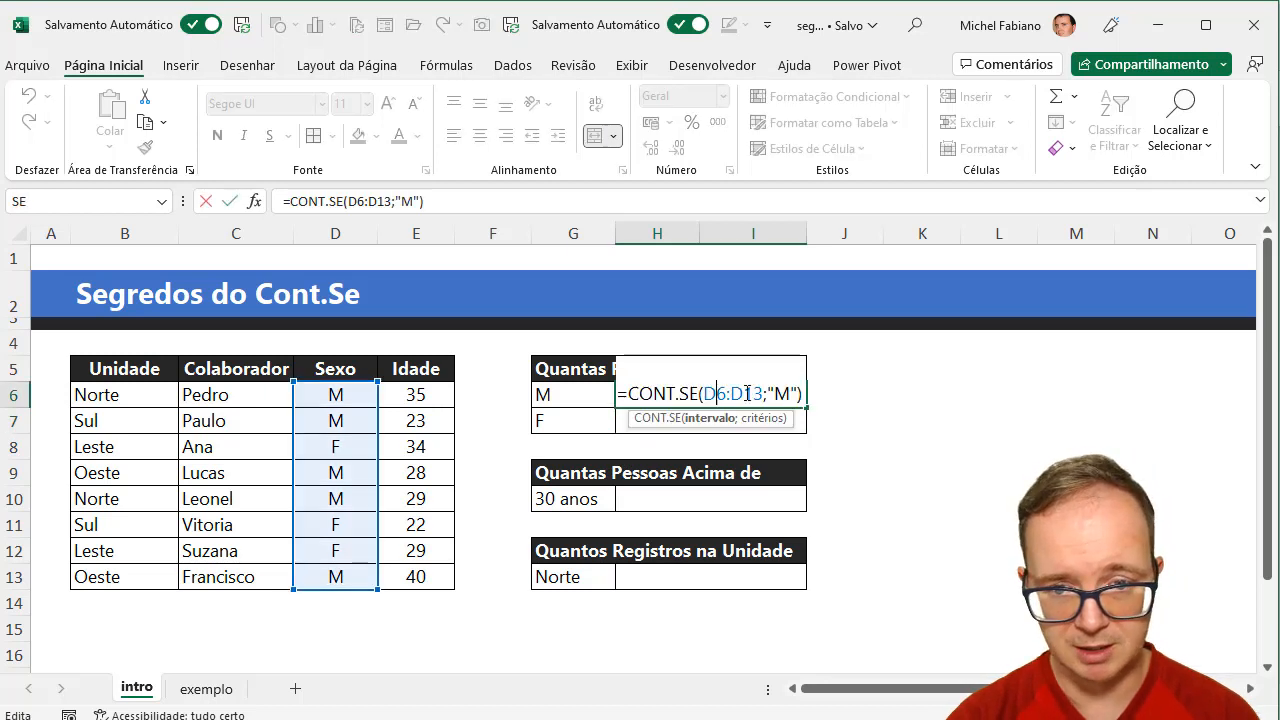
{"action": "key", "text": "BackSpace"}
{"action": "key", "text": "BackSpace"}
{"action": "key", "text": "BackSpace"}
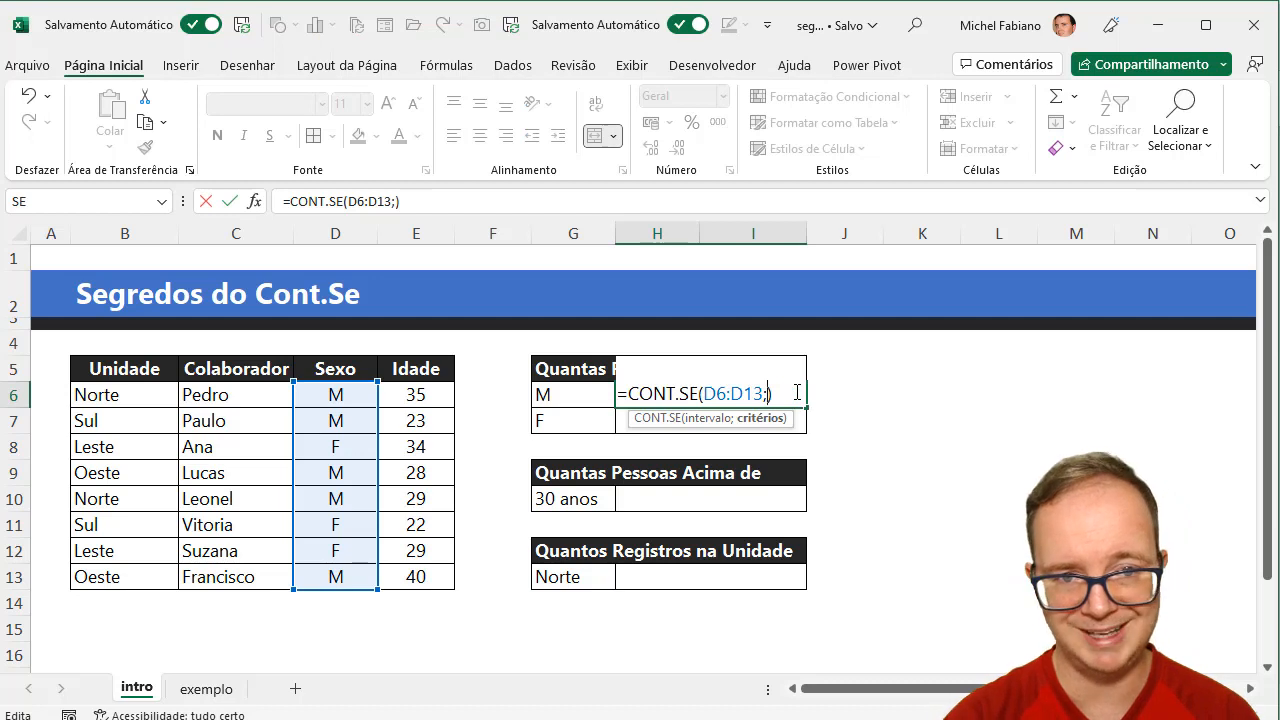
{"action": "left_click", "coordinate": [580, 398]}
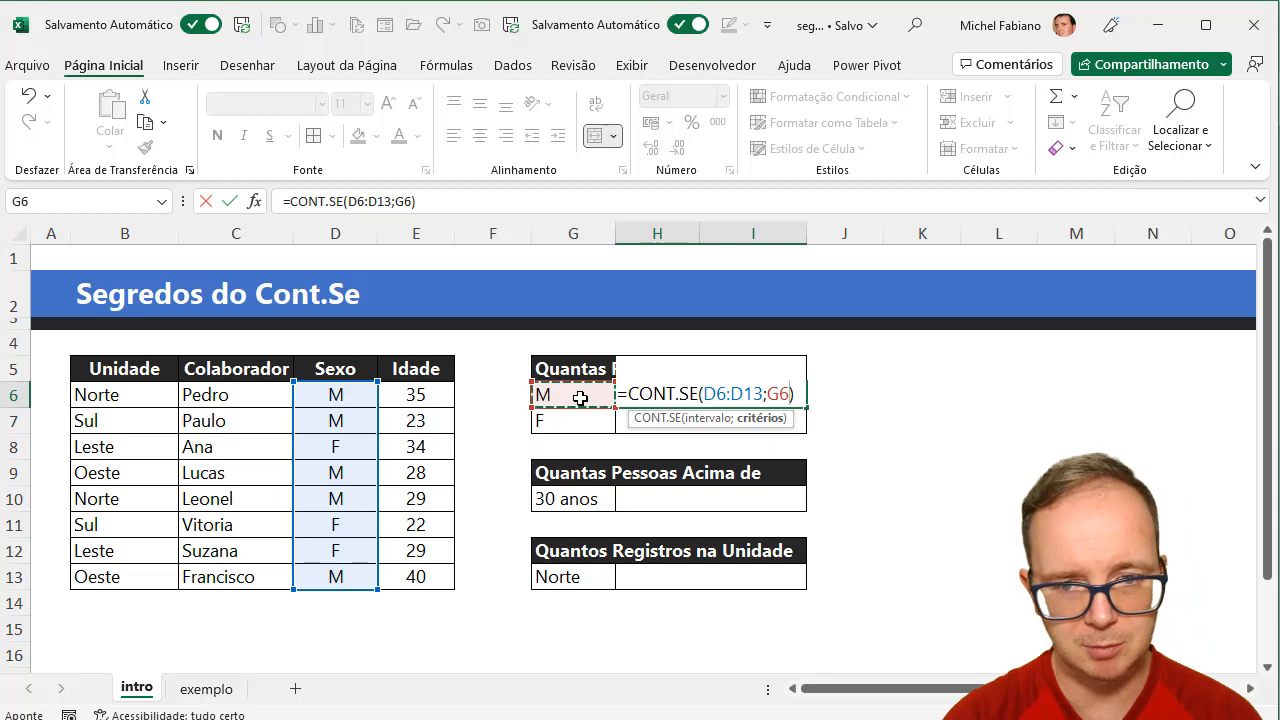
{"action": "key", "text": "Return"}
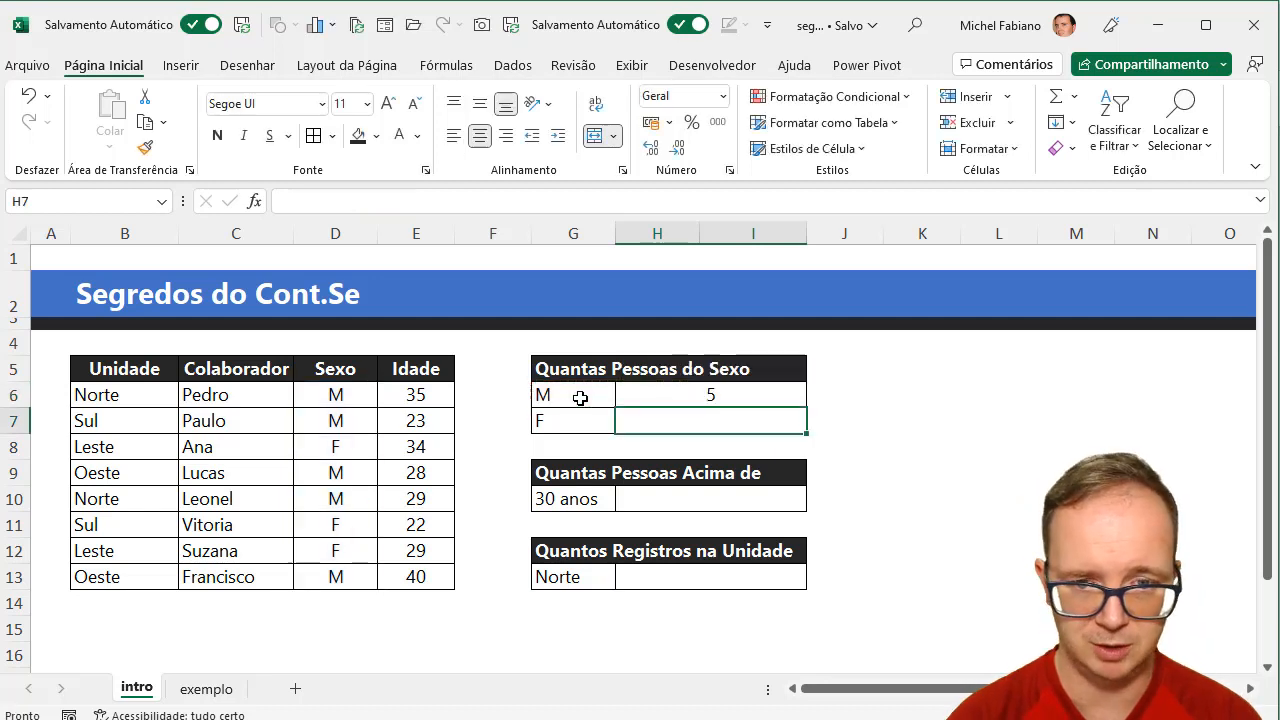
{"action": "key", "text": "Up"}
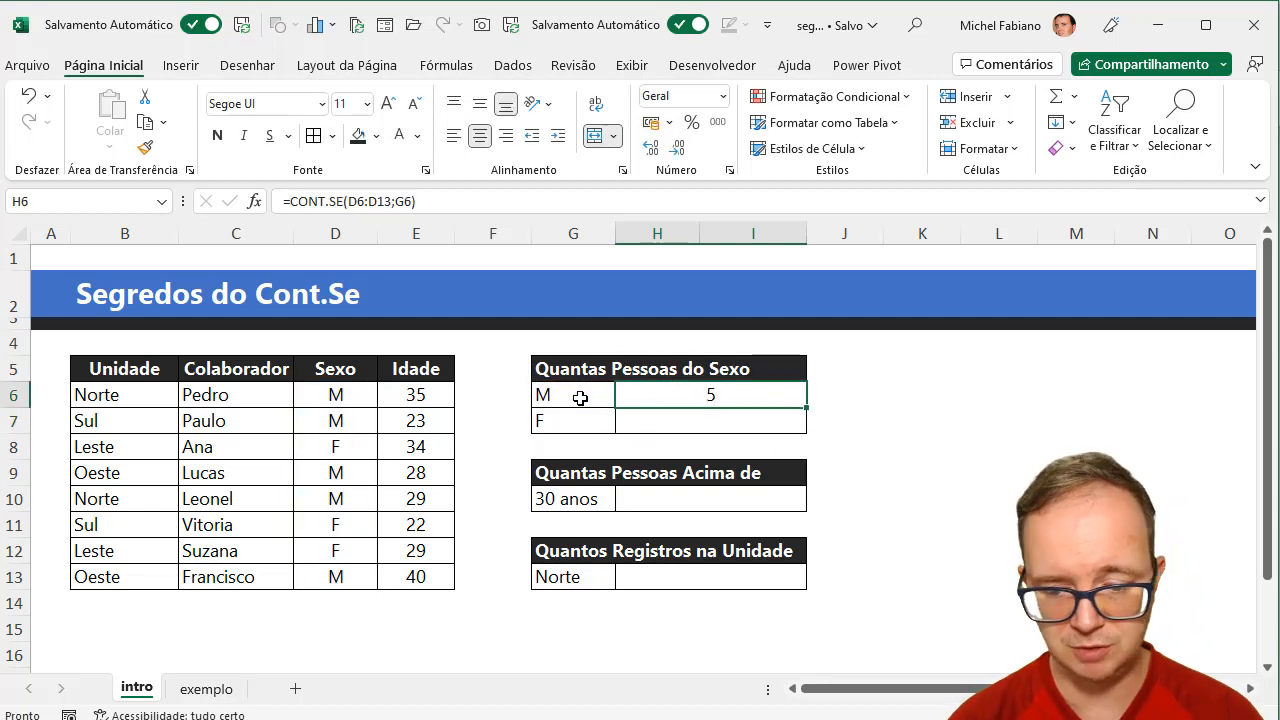
Test the H6 formula by setting criterion cell G6 to F and O, and restore G6 to M
{"action": "left_click", "coordinate": [580, 398]}
{"action": "type", "text": "F"}
{"action": "key", "text": "Return"}
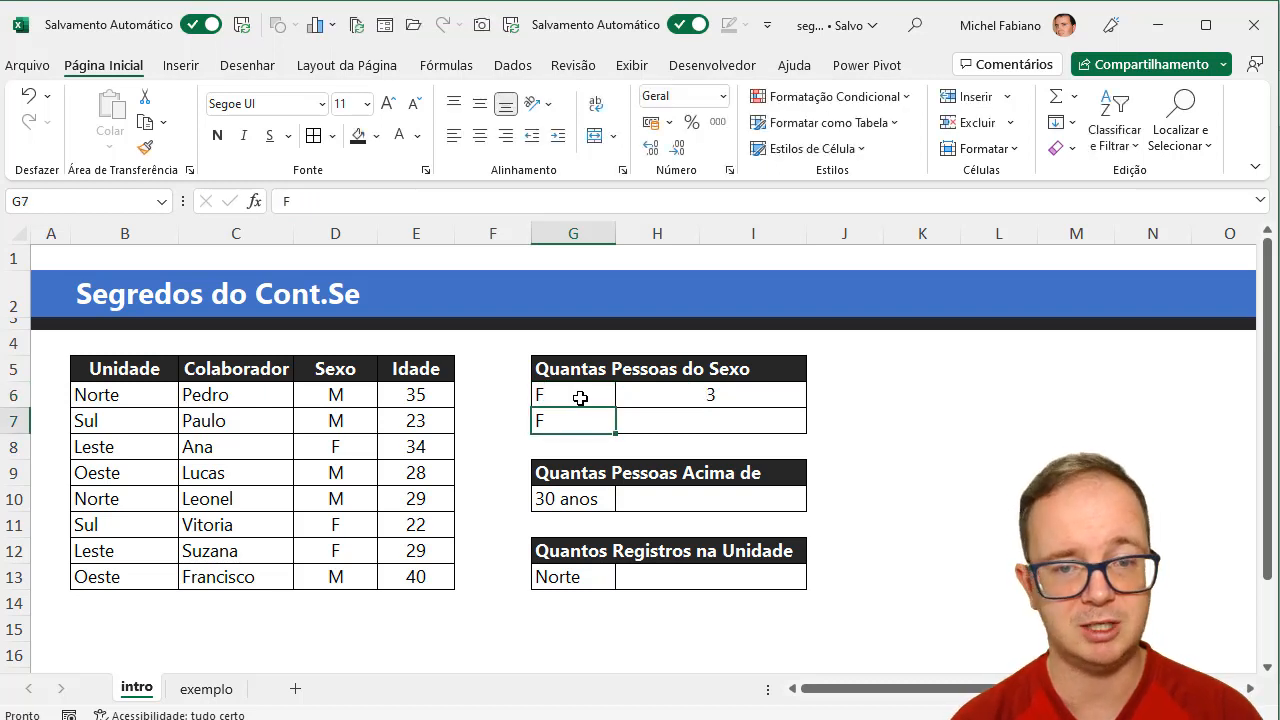
{"action": "left_click", "coordinate": [580, 398]}
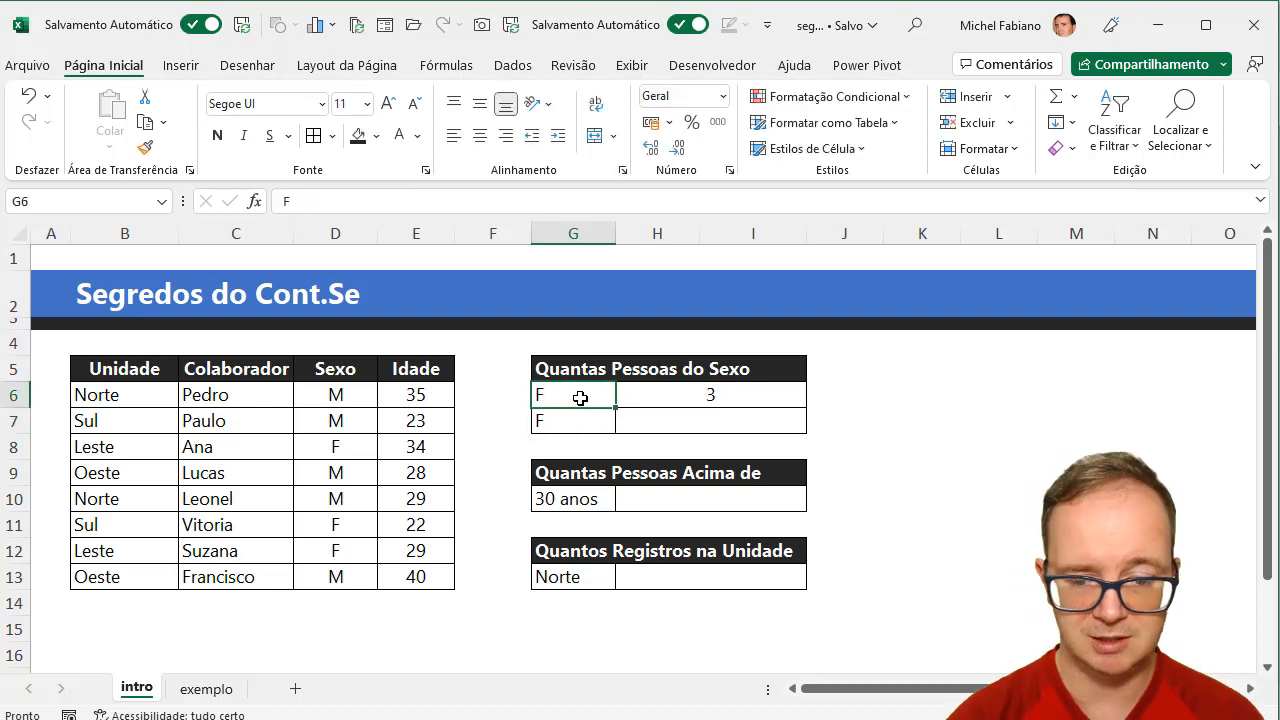
{"action": "type", "text": "O"}
{"action": "key", "text": "Return"}
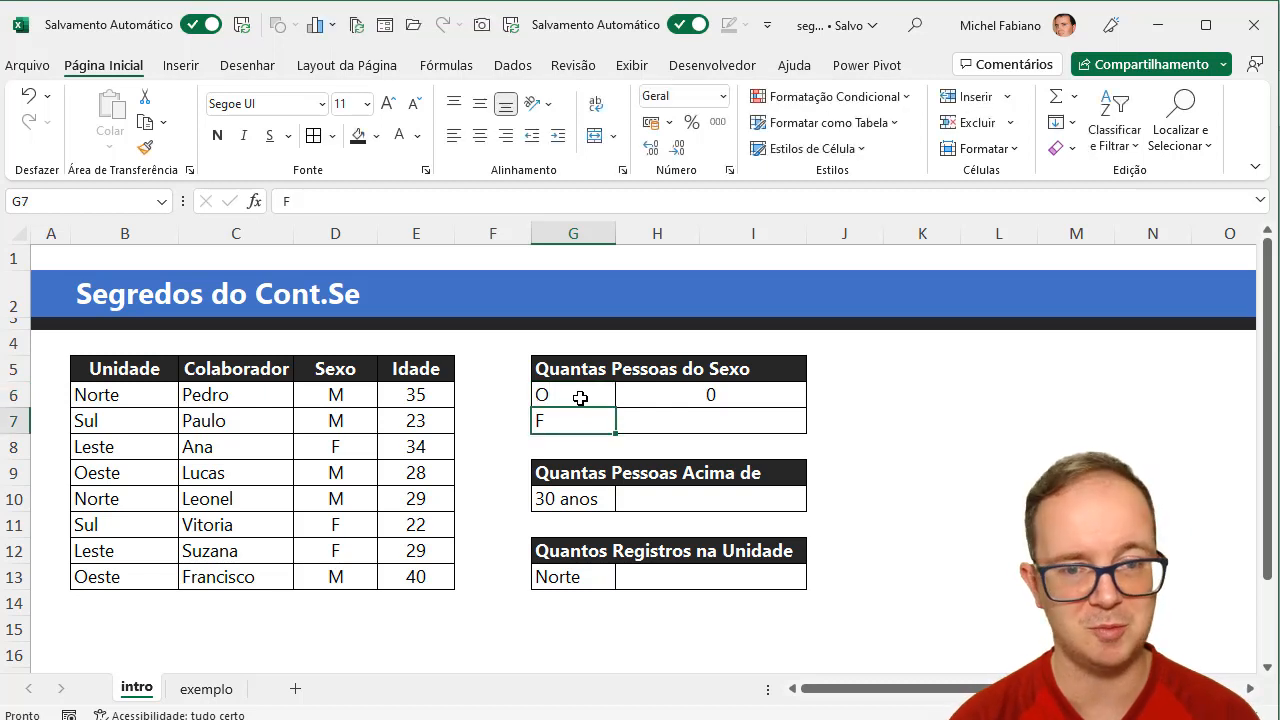
{"action": "left_click", "coordinate": [580, 398]}
{"action": "type", "text": "M"}
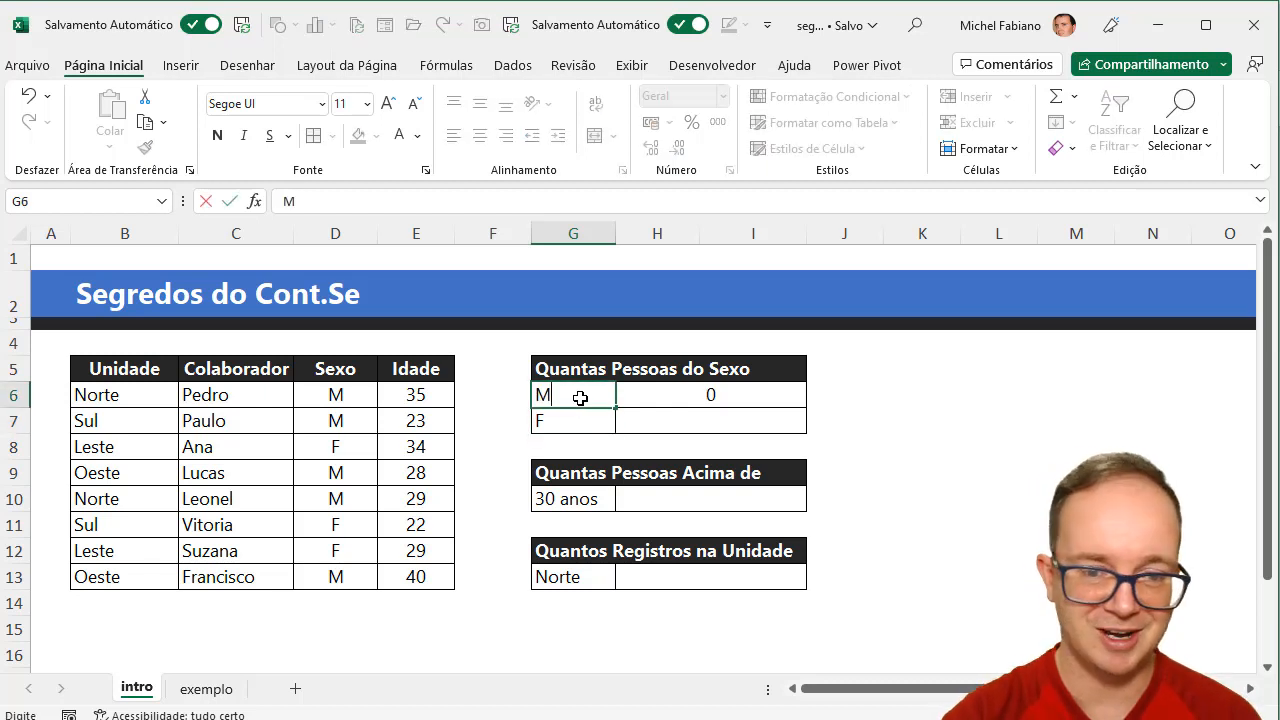
{"action": "key", "text": "Return"}
Enter a CONT.SE formula in H7 that counts D6:D13 using cell G7 as the criterion
{"action": "key", "text": "Right"}
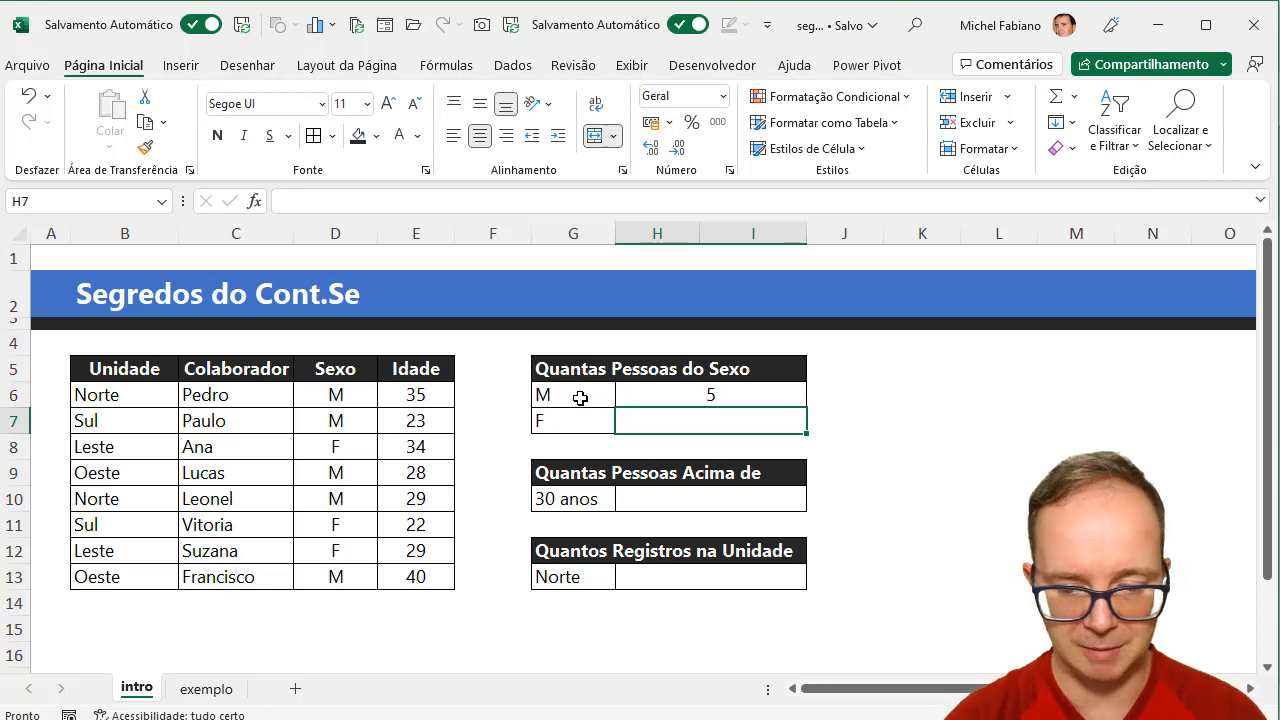
{"action": "type", "text": "=cont.se("}
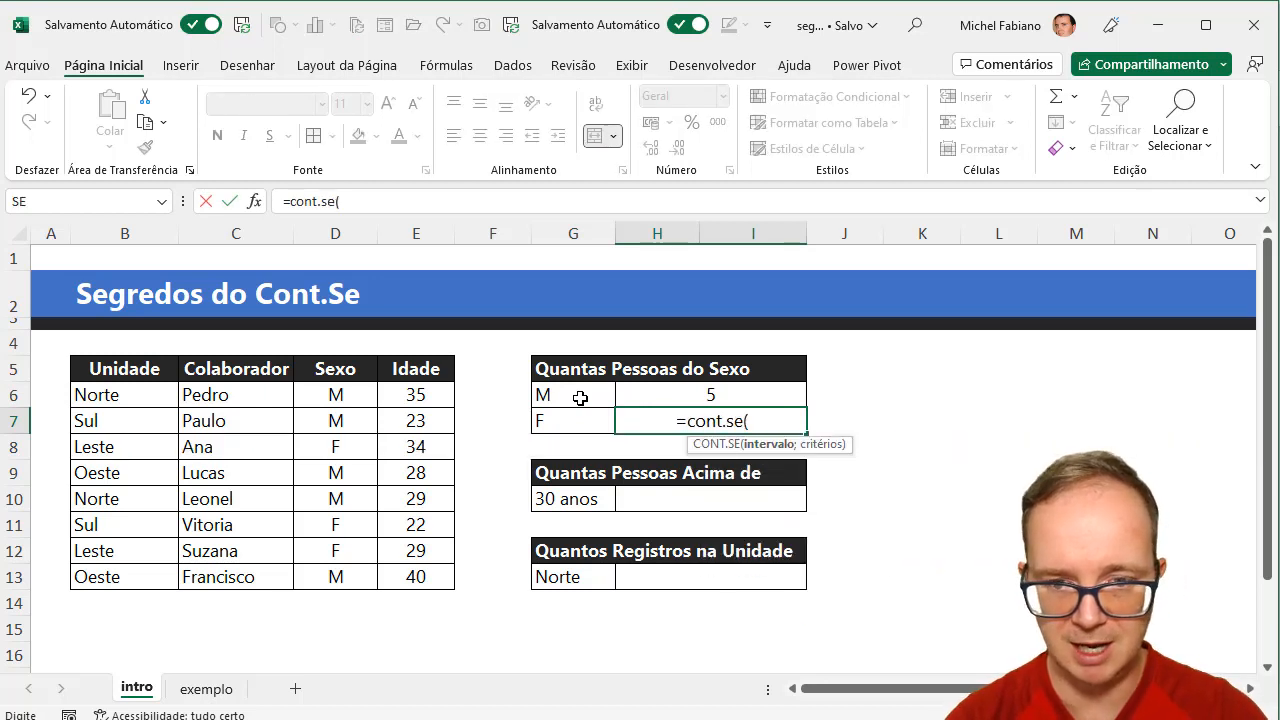
{"action": "left_click_drag", "start_coordinate": [343, 394], "coordinate": [338, 578]}
{"action": "type", "text": ";"}
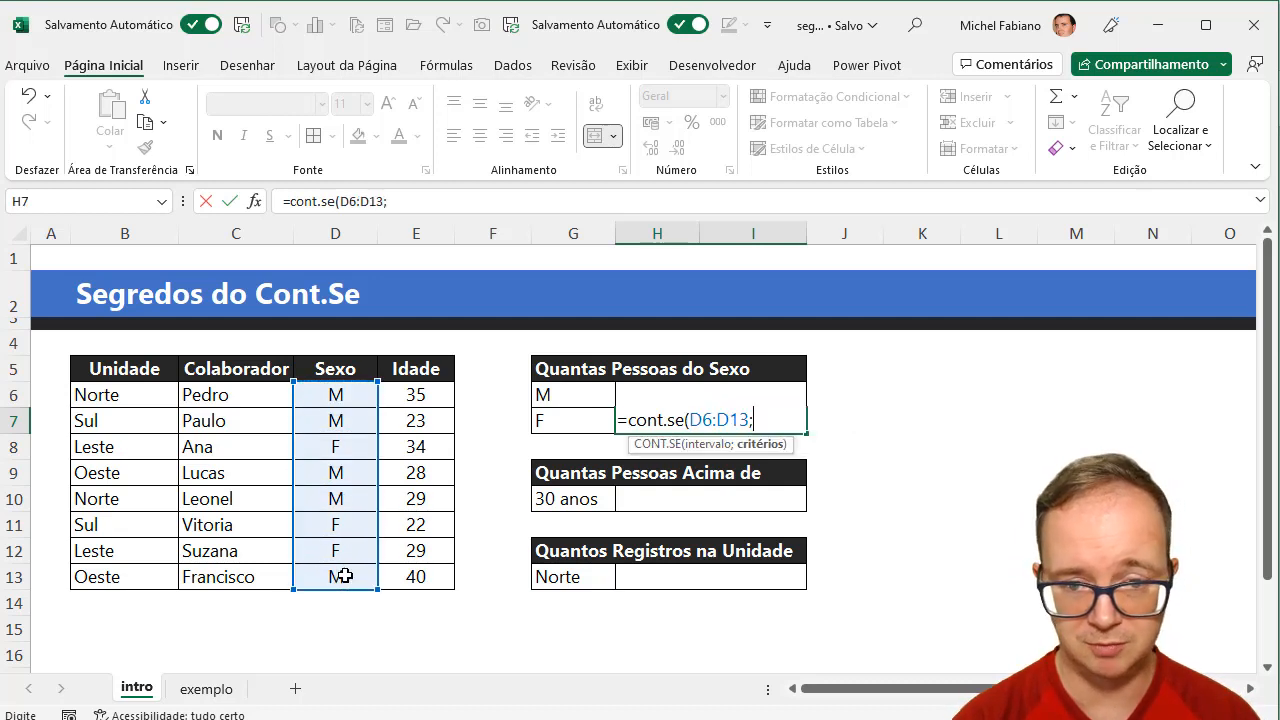
{"action": "left_click", "coordinate": [590, 421]}
{"action": "type", "text": ")"}
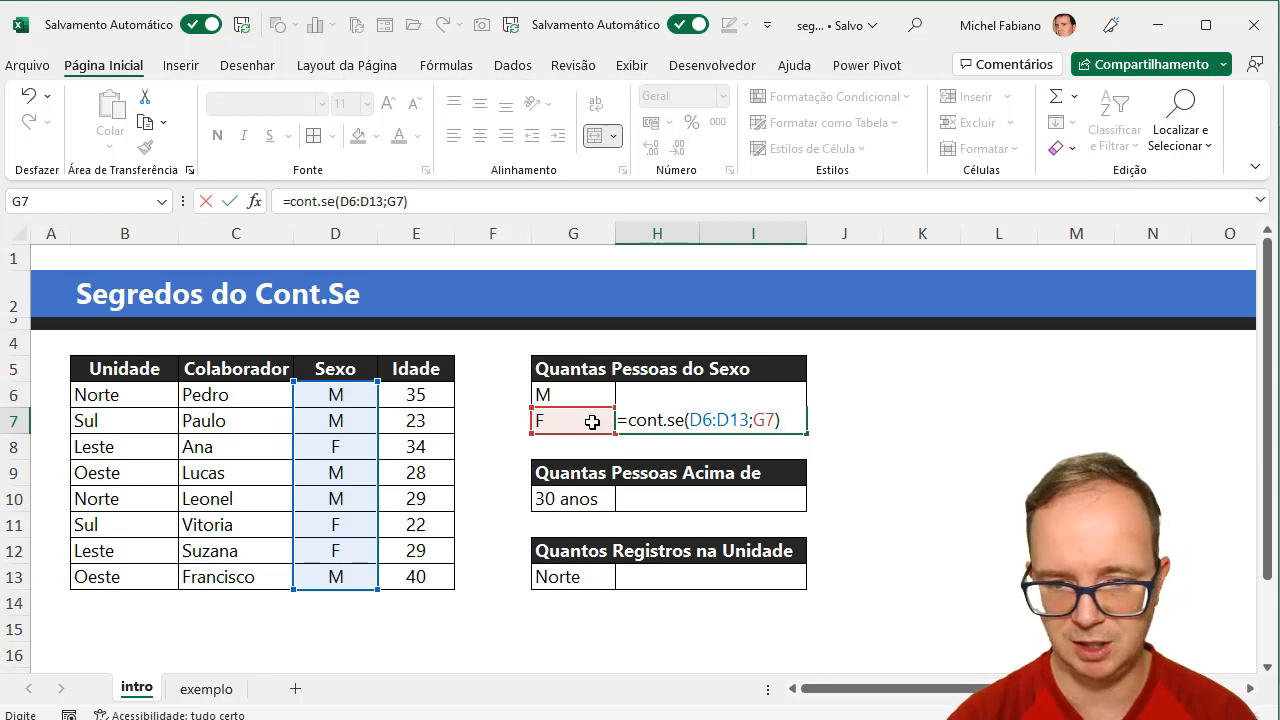
{"action": "key", "text": "Return"}
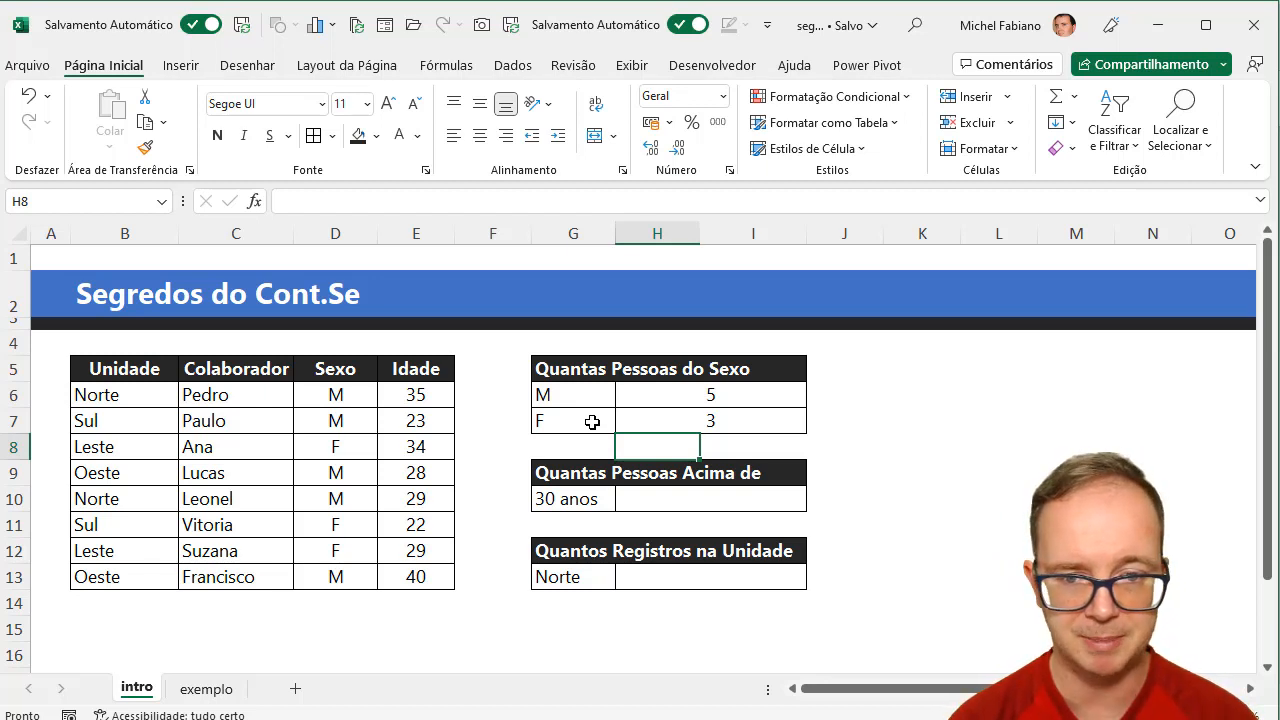
Enter =CONT.SE(E6:E13;">"&30) in H10 to count the people older than 30
{"action": "left_click", "coordinate": [651, 499]}
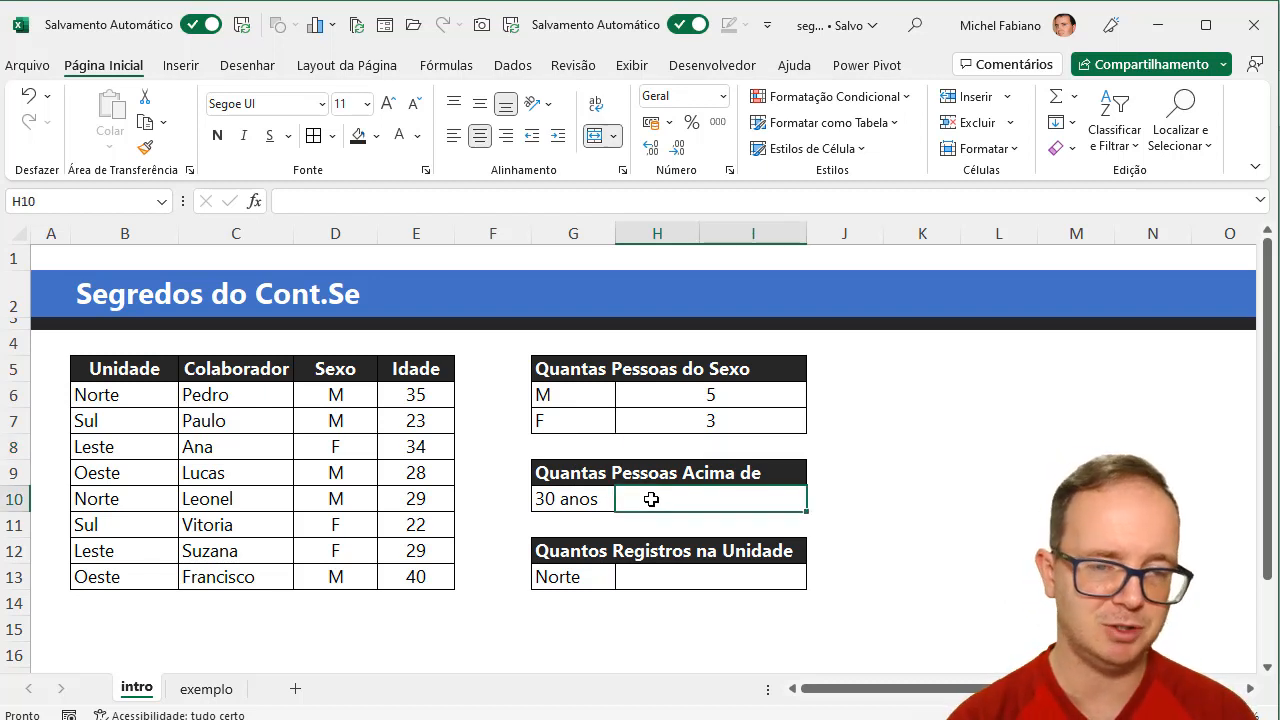
{"action": "left_click_drag", "start_coordinate": [416, 394], "coordinate": [416, 588]}
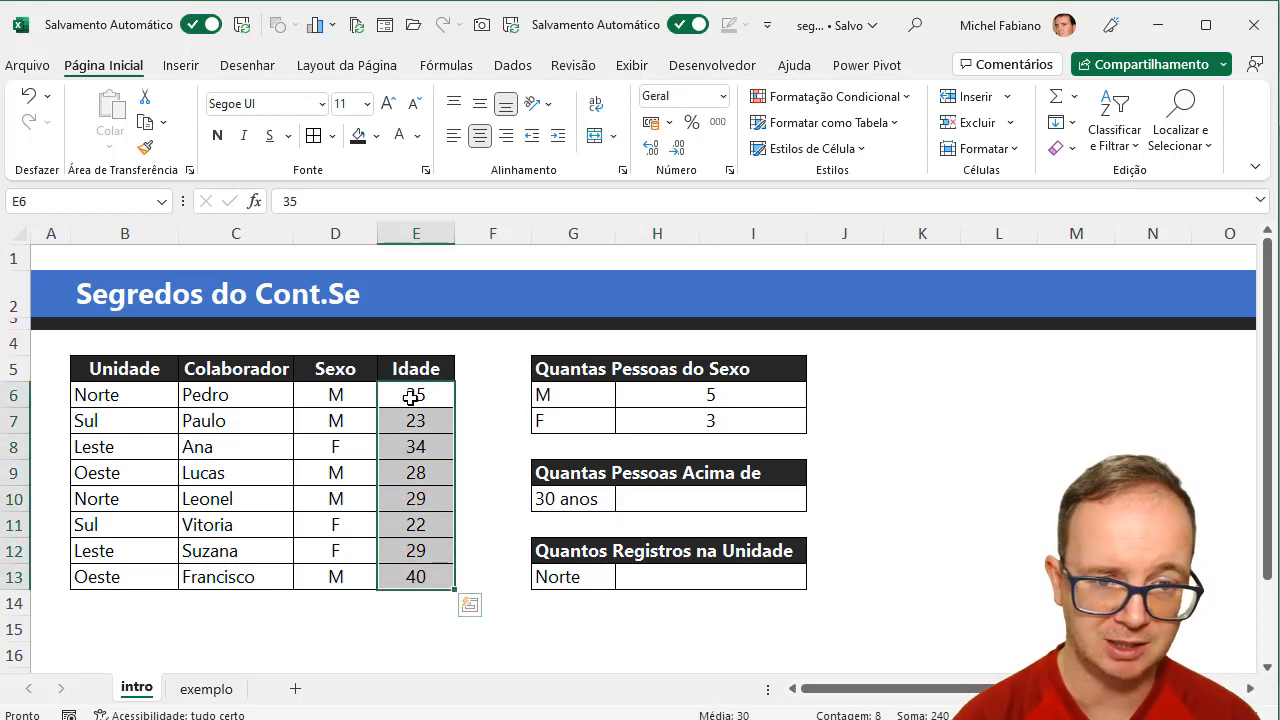
{"action": "left_click_drag", "start_coordinate": [419, 393], "coordinate": [424, 578]}
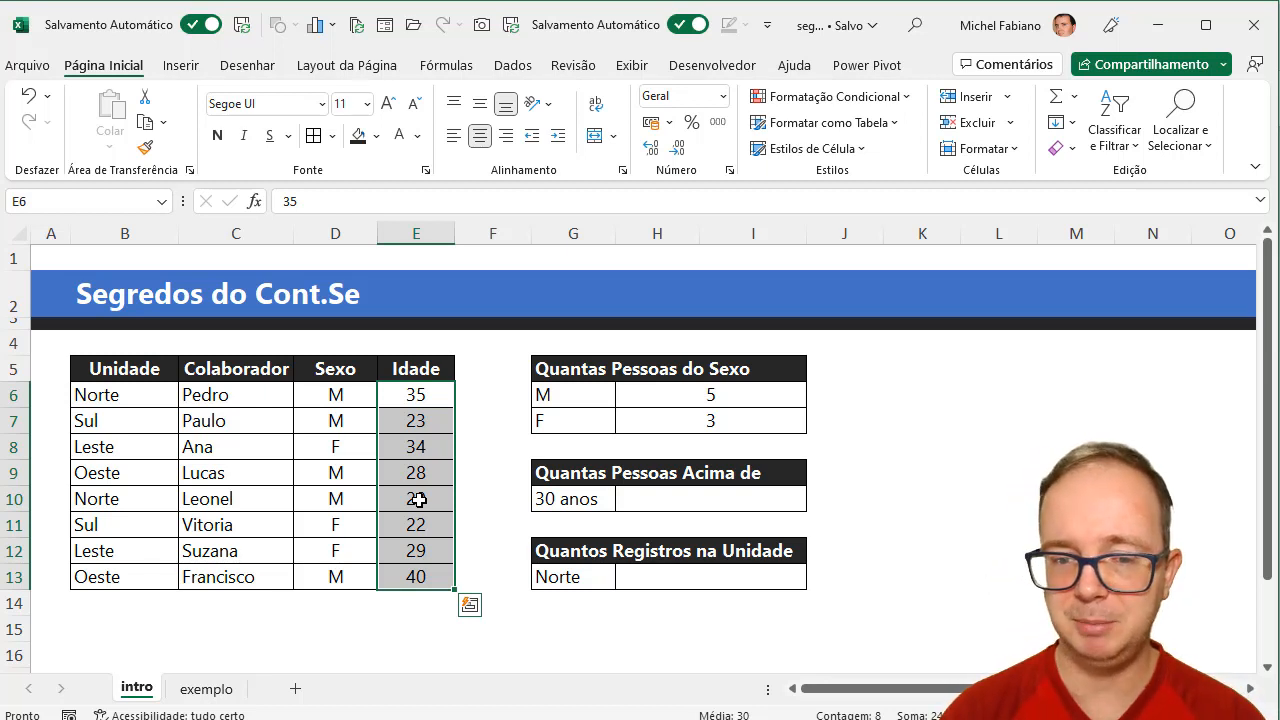
{"action": "left_click", "coordinate": [655, 503]}
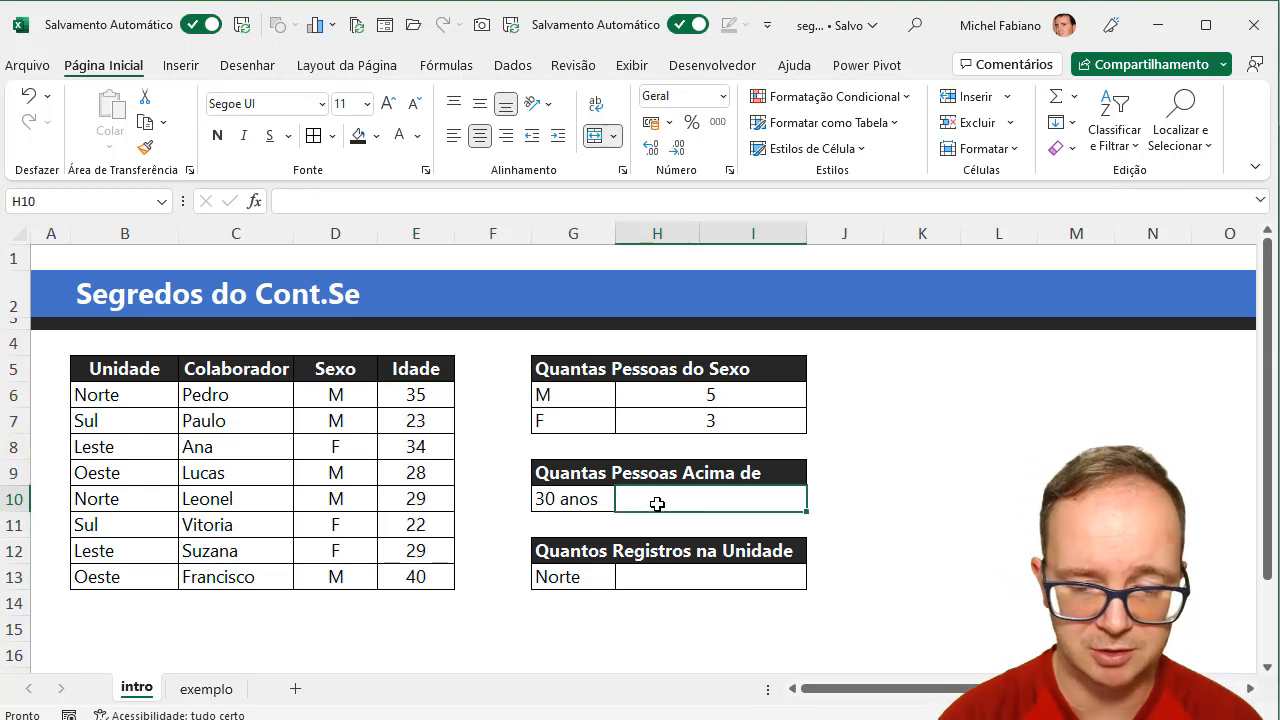
{"action": "type", "text": "=cont"}
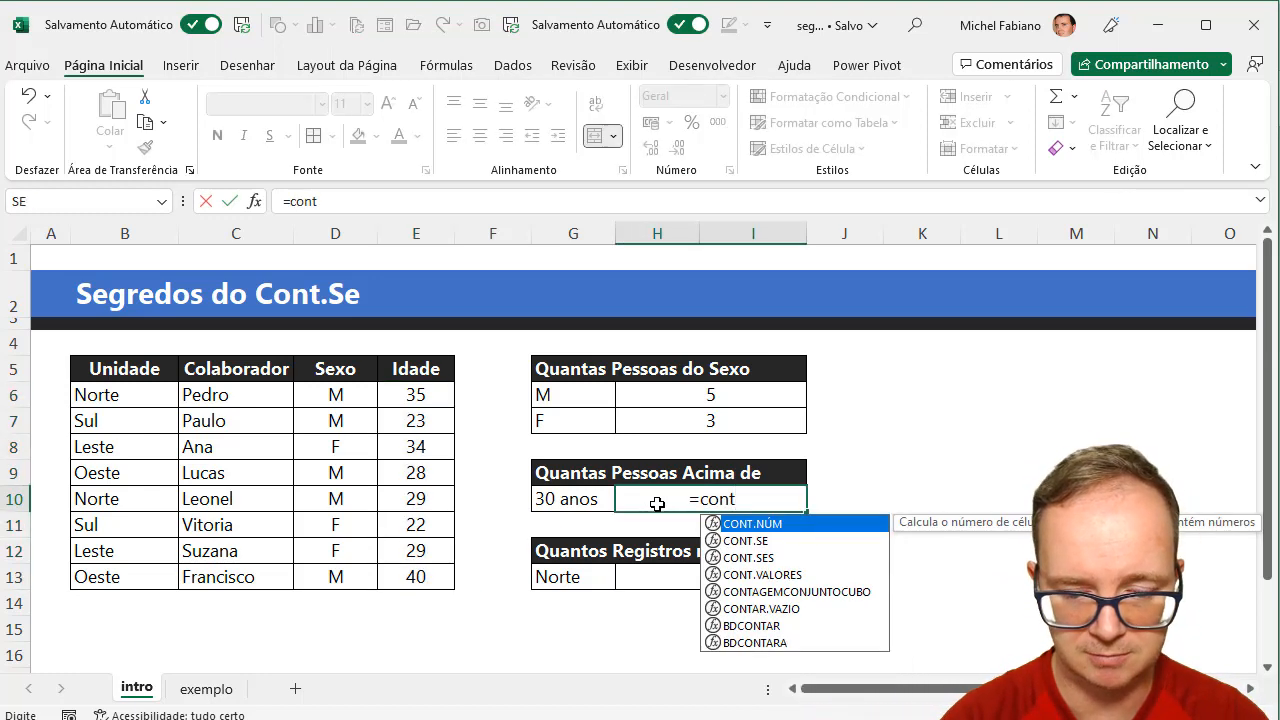
{"action": "type", "text": ".se("}
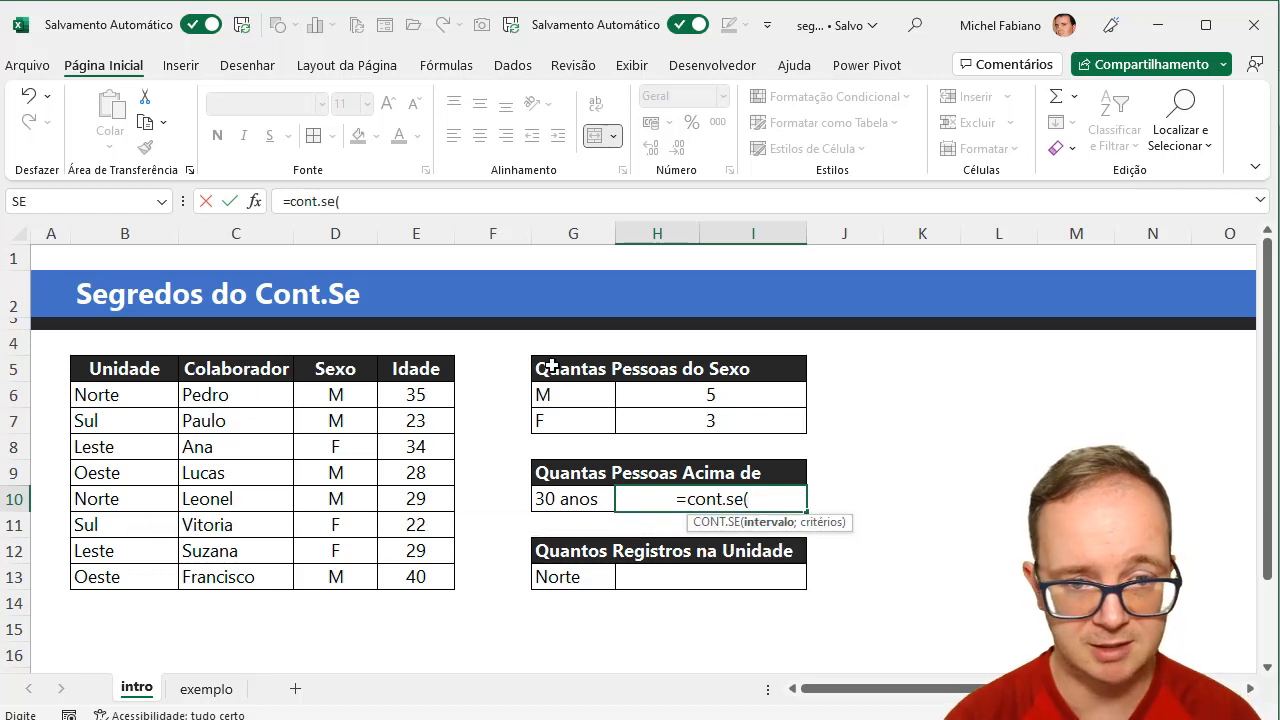
{"action": "left_click_drag", "start_coordinate": [428, 398], "coordinate": [430, 576]}
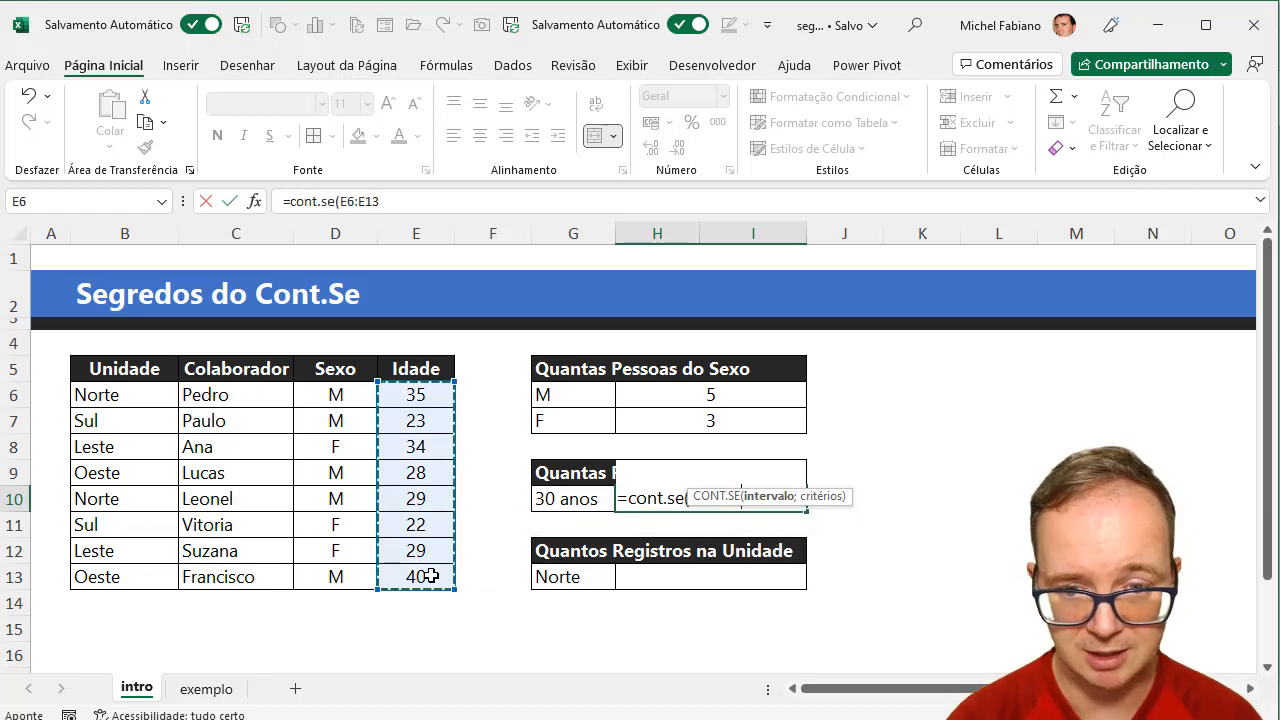
{"action": "type", "text": ";"}
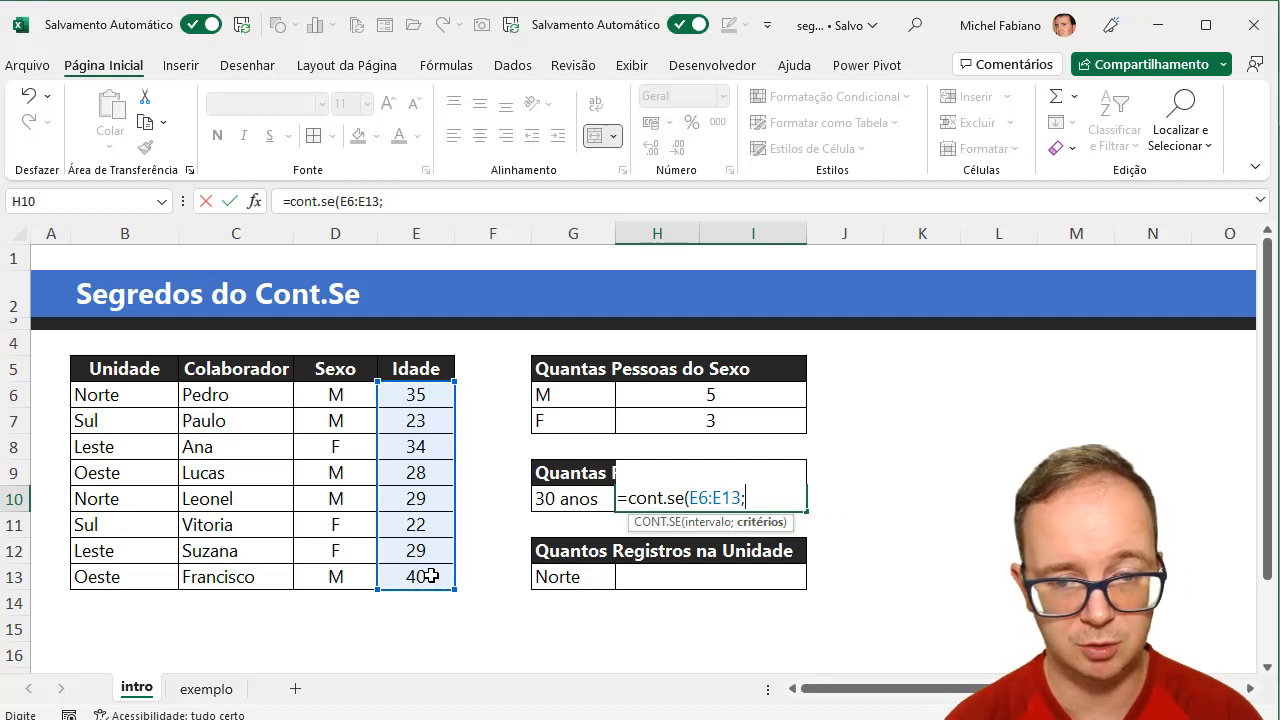
{"action": "type", "text": "\">\""}
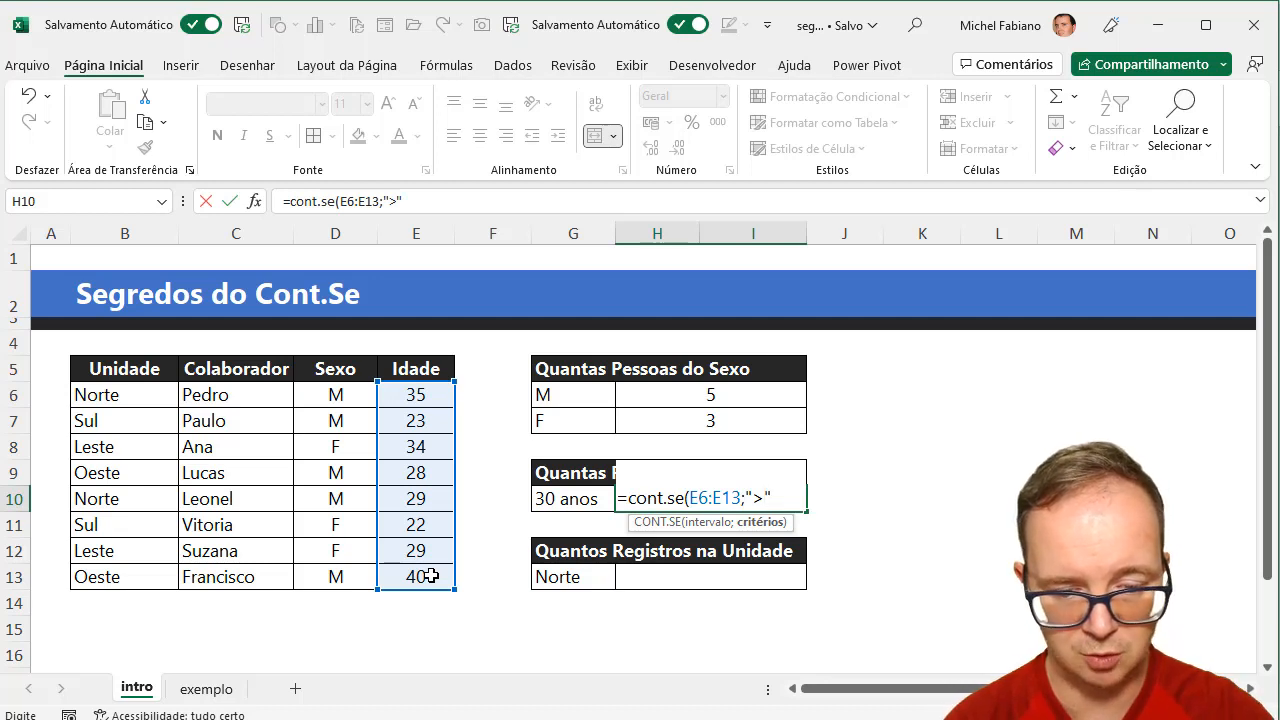
{"action": "type", "text": "&30"}
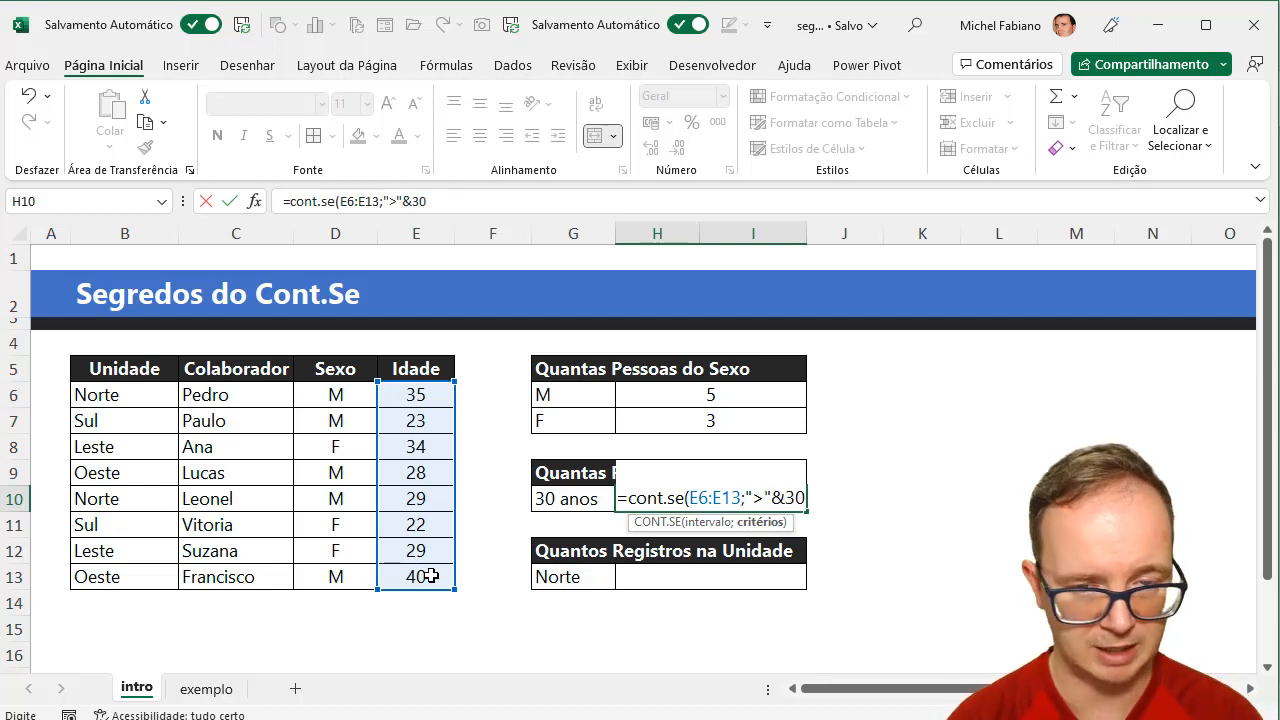
{"action": "type", "text": ")"}
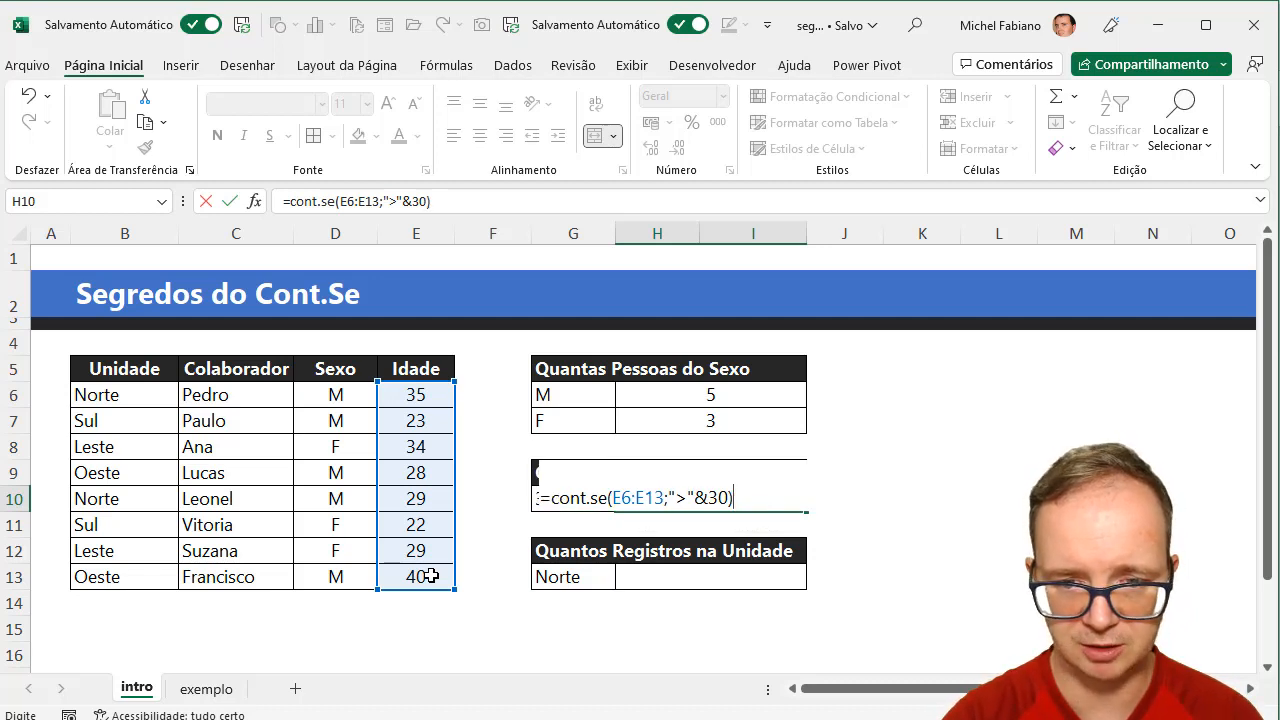
{"action": "key", "text": "Return"}
{"action": "key", "text": "Up"}
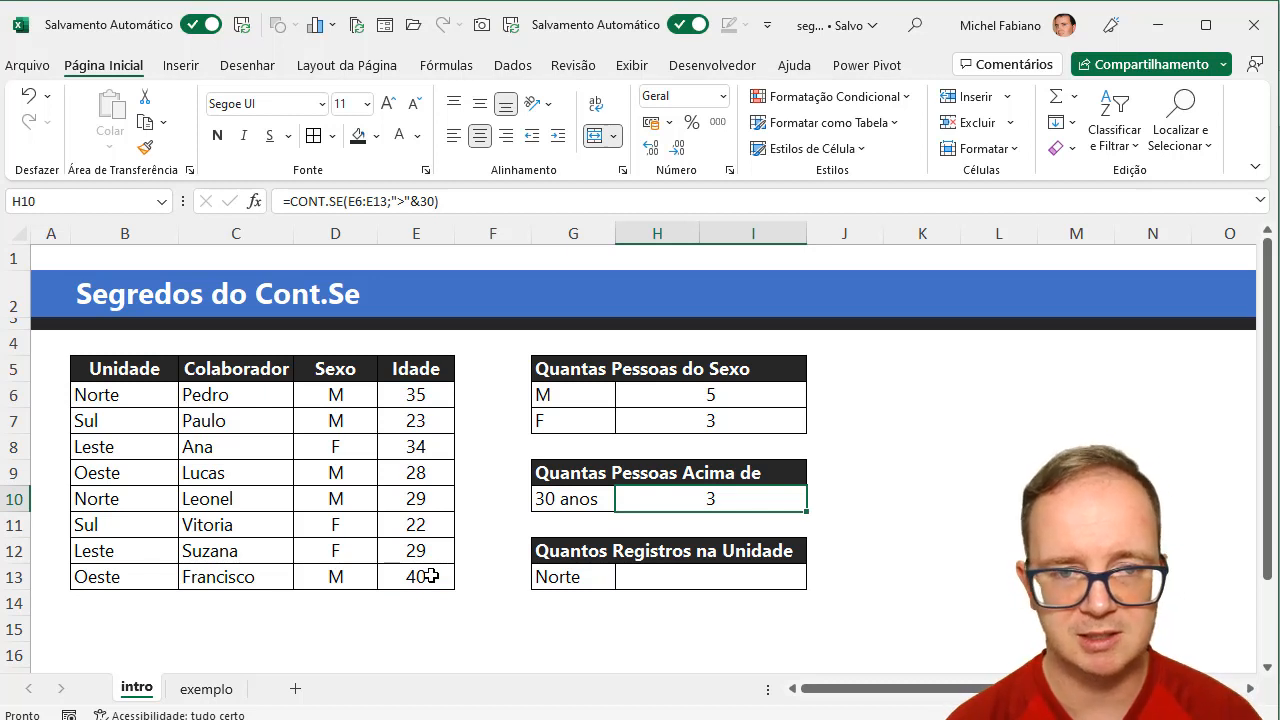
{"action": "left_click", "coordinate": [414, 392]}
{"action": "left_click", "coordinate": [414, 444]}
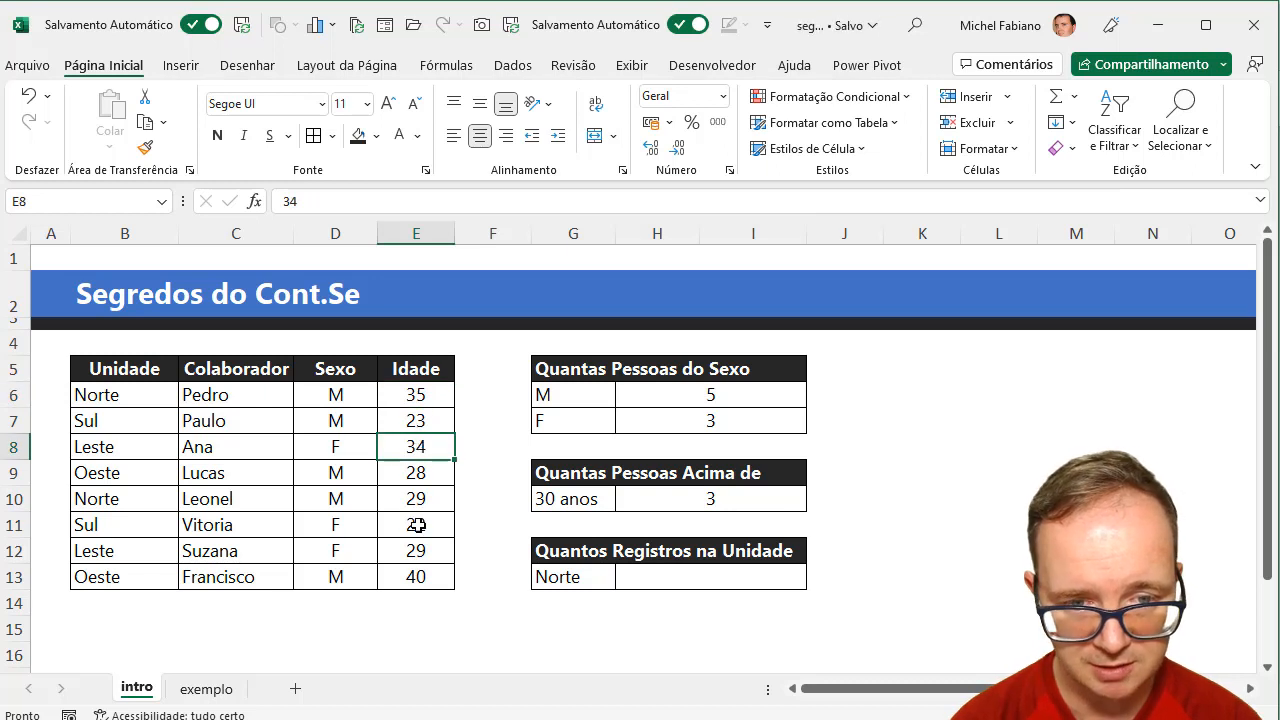
{"action": "left_click", "coordinate": [416, 574]}
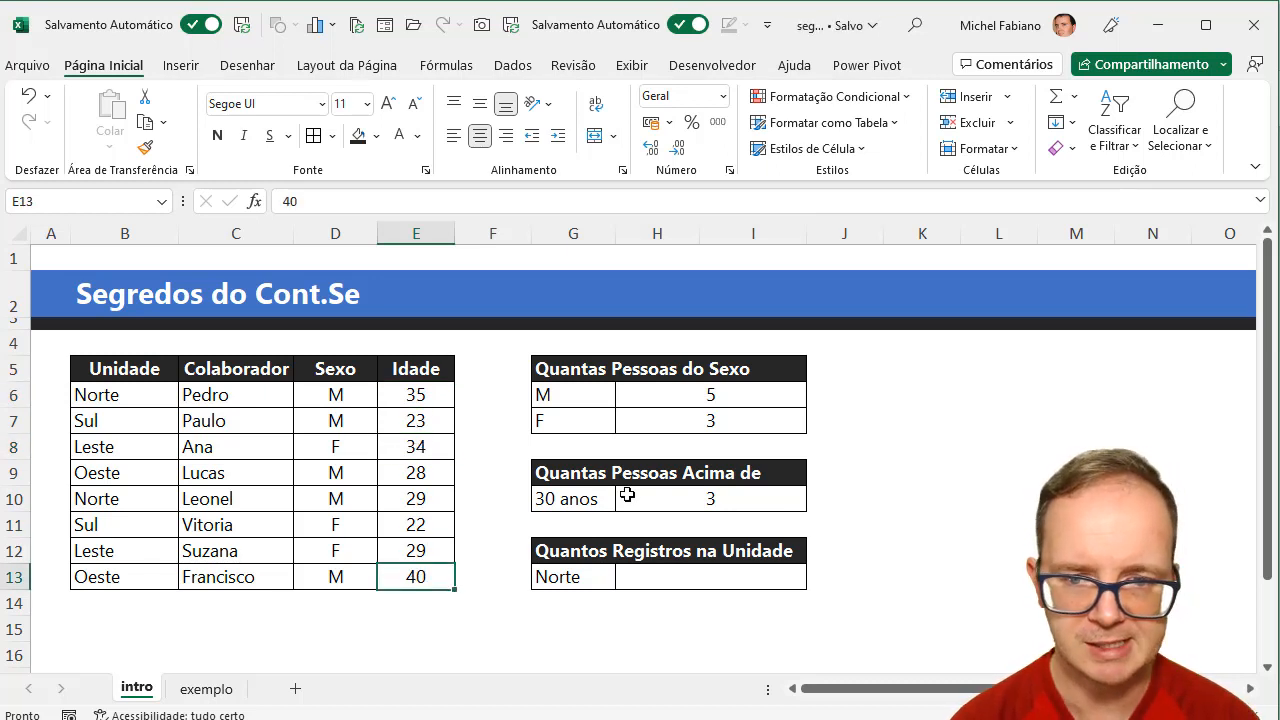
Try to enter the H10 formula as =CONT.SE(E6:E13;>30), without quotation marks around the criterion
{"action": "left_click", "coordinate": [690, 497]}
{"action": "double_click", "coordinate": [692, 498]}
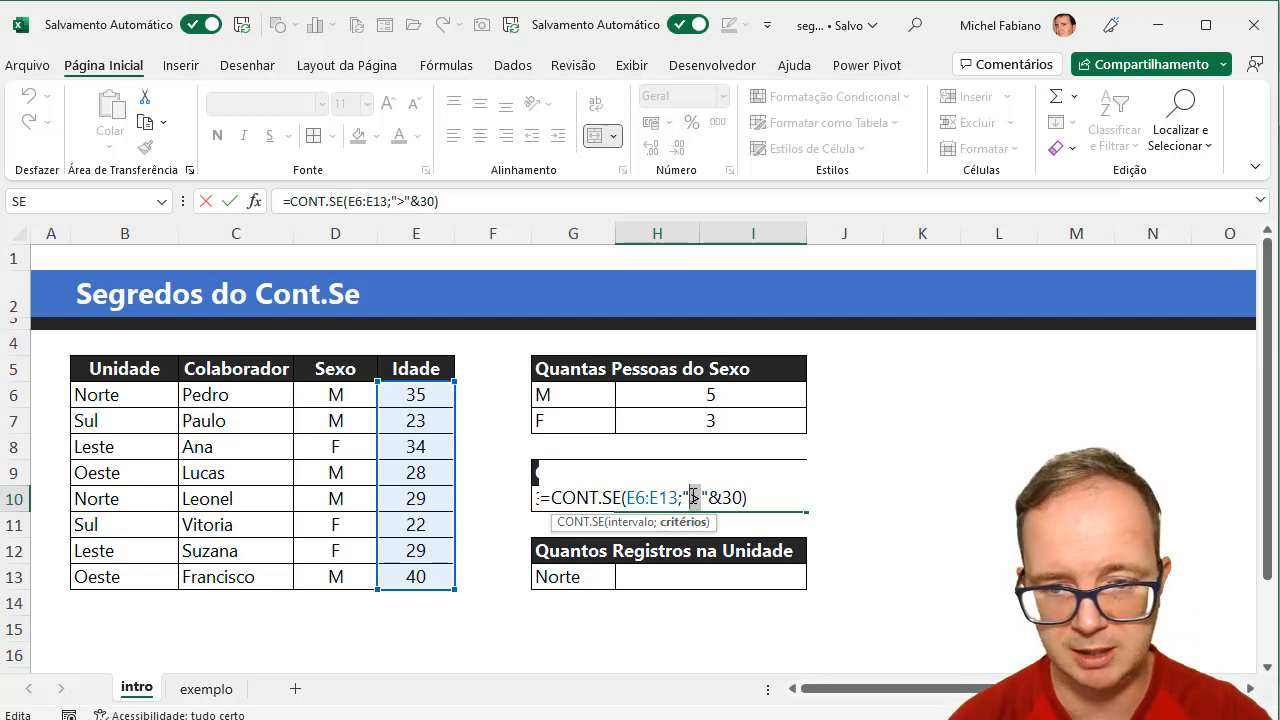
{"action": "key", "text": "Delete"}
{"action": "key", "text": "Delete"}
{"action": "key", "text": "Delete"}
{"action": "key", "text": "Delete"}
{"action": "key", "text": "Delete"}
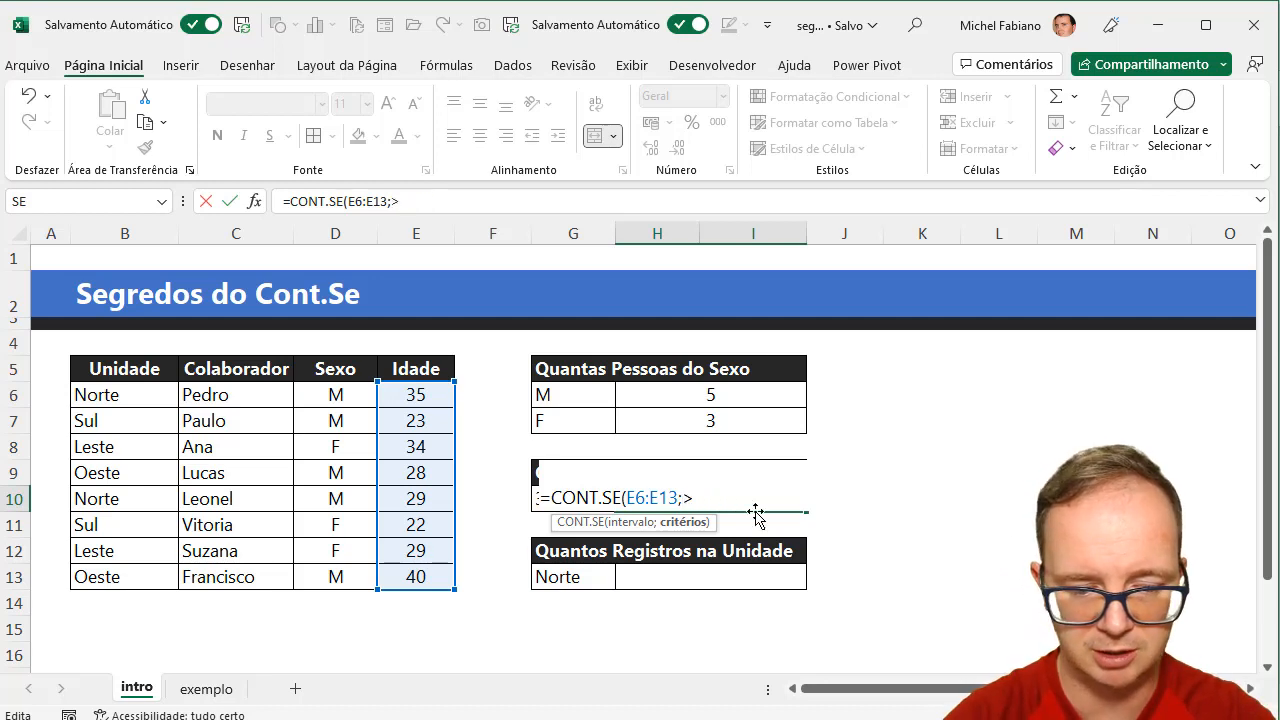
{"action": "type", "text": "30"}
{"action": "key", "text": "Return"}
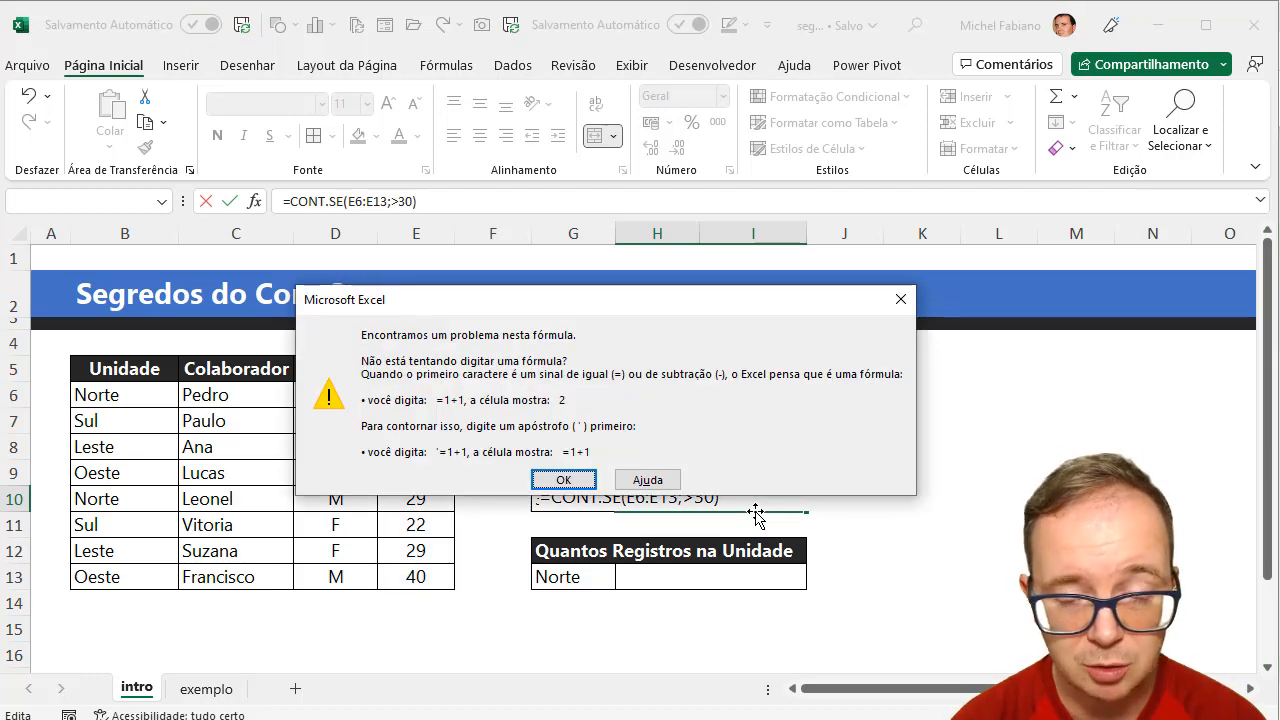
{"action": "left_click", "coordinate": [560, 480]}
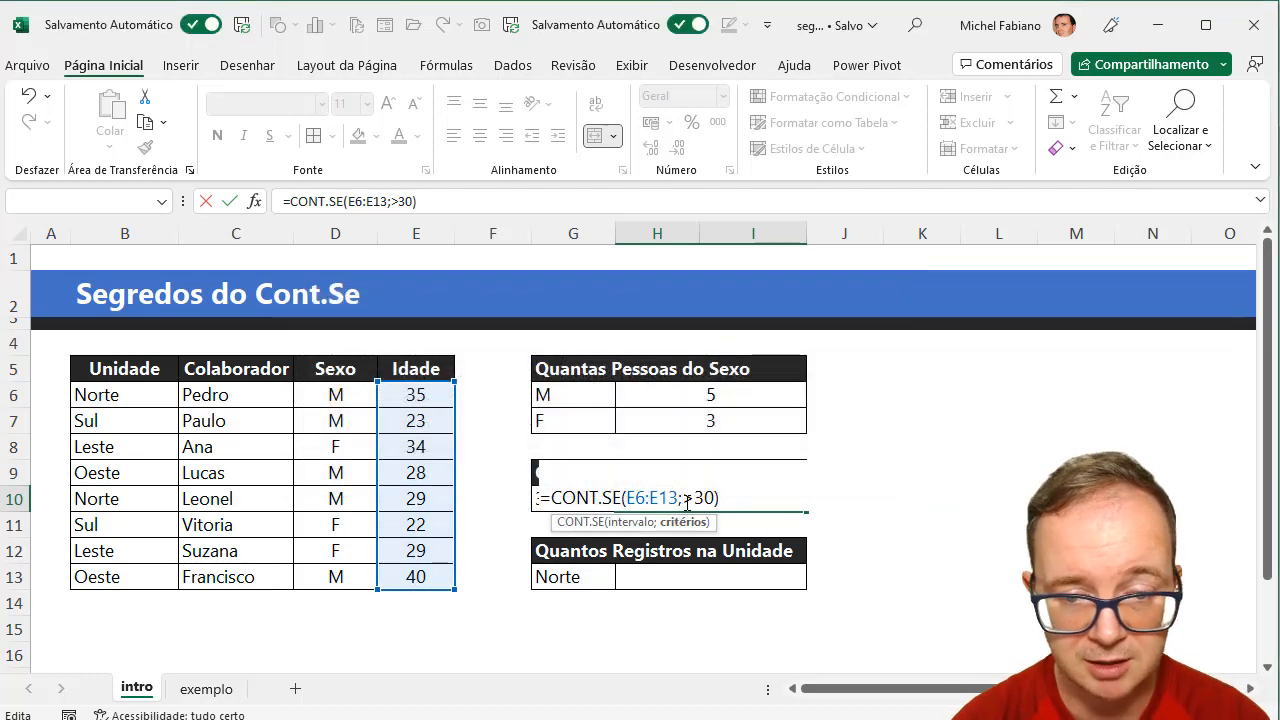
Enclose the whole H10 criterion in quotation marks so the formula reads =CONT.SE(E6:E13;">30")
{"action": "type", "text": "\">"}
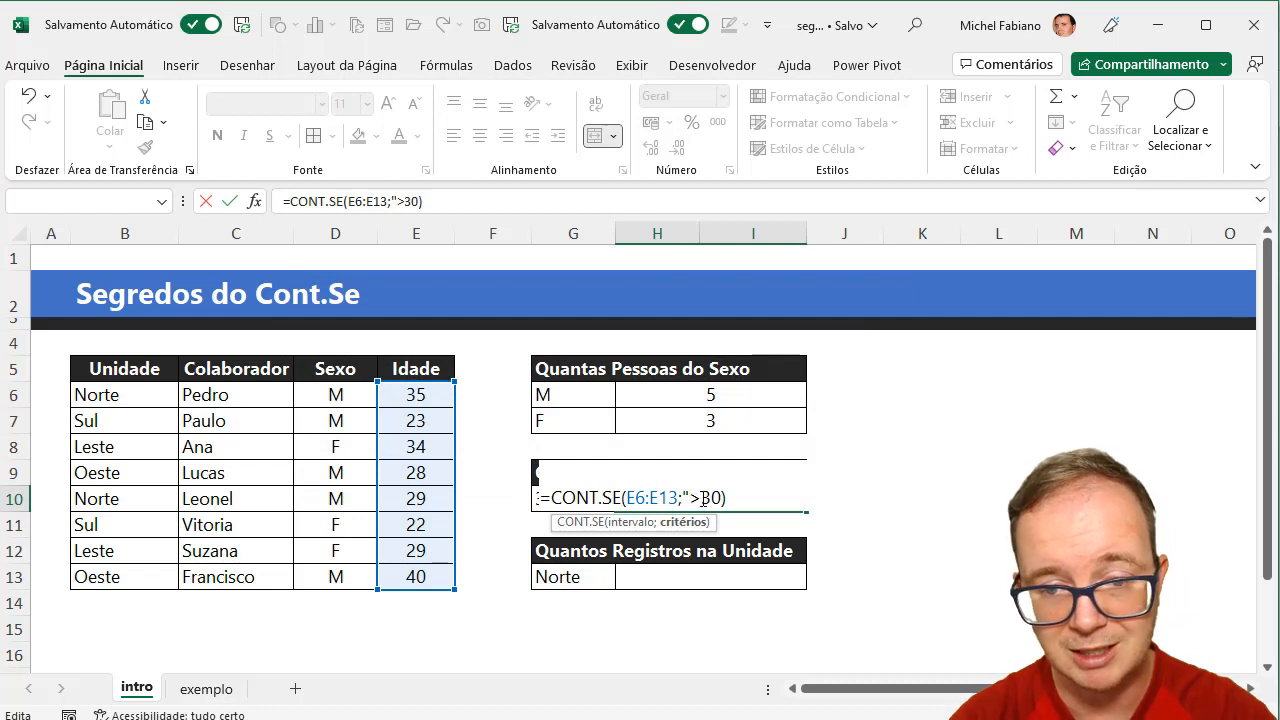
{"action": "type", "text": "\""}
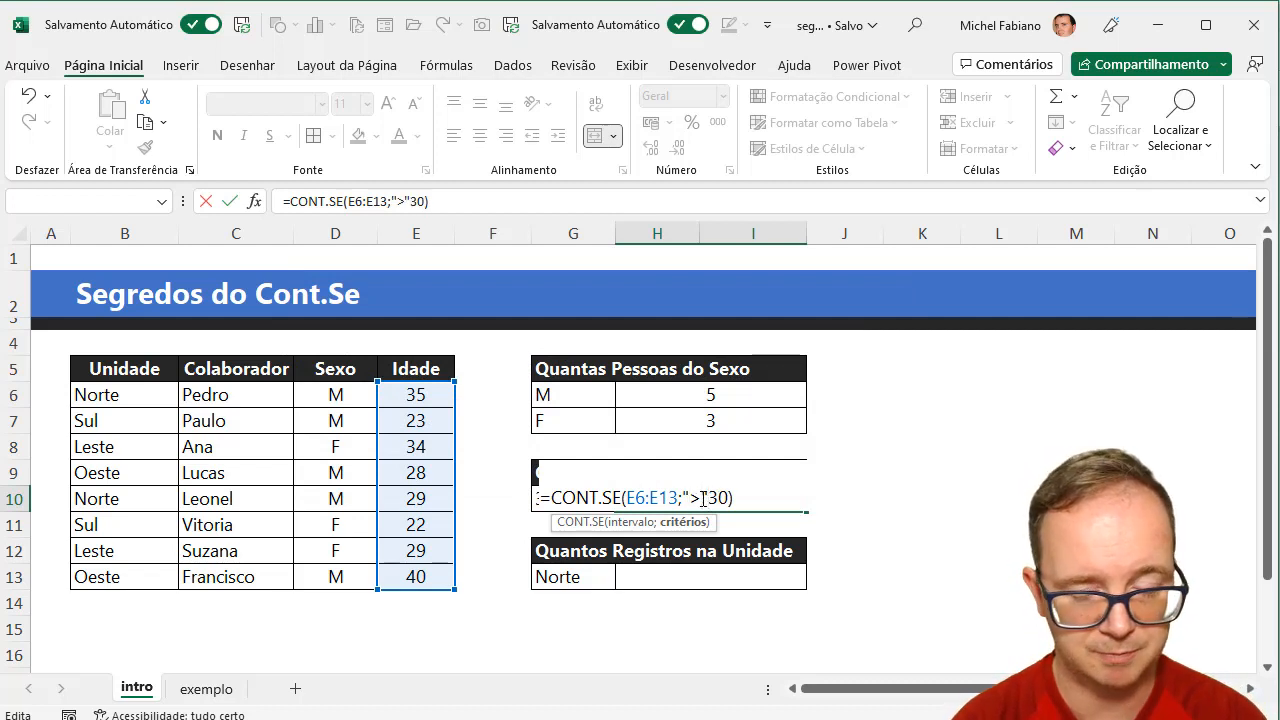
{"action": "key", "text": "BackSpace"}
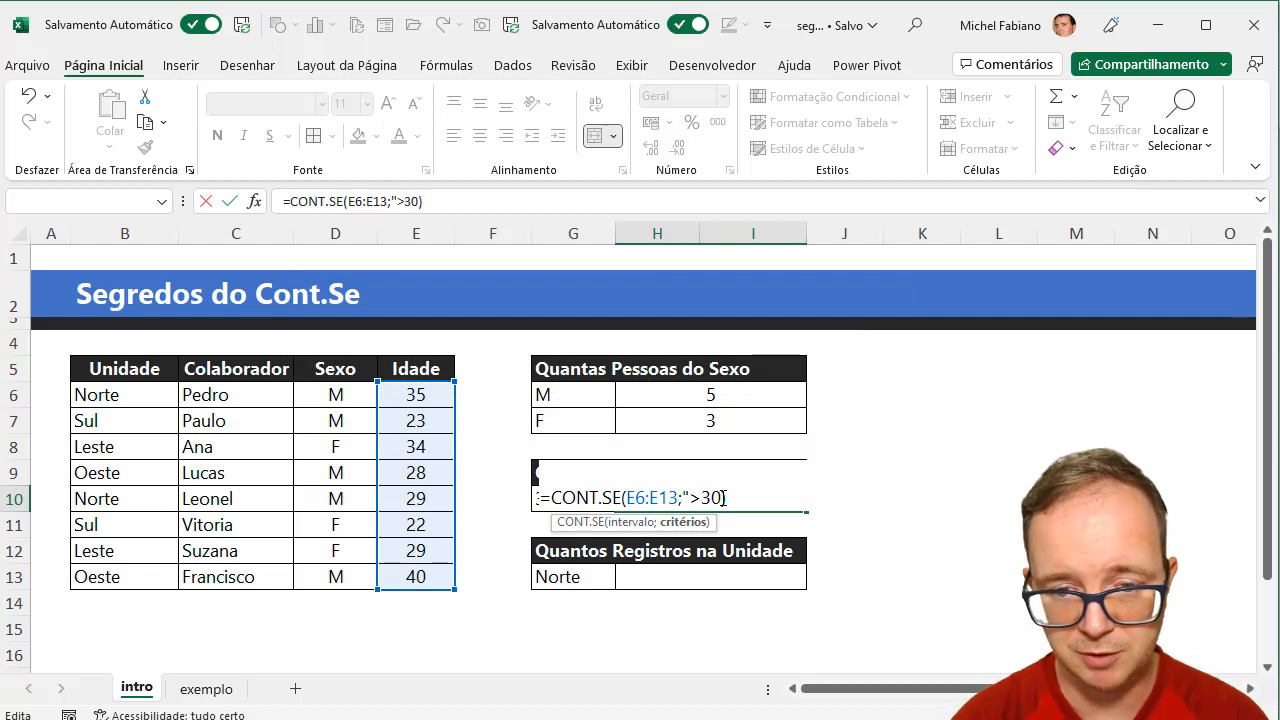
{"action": "type", "text": "\""}
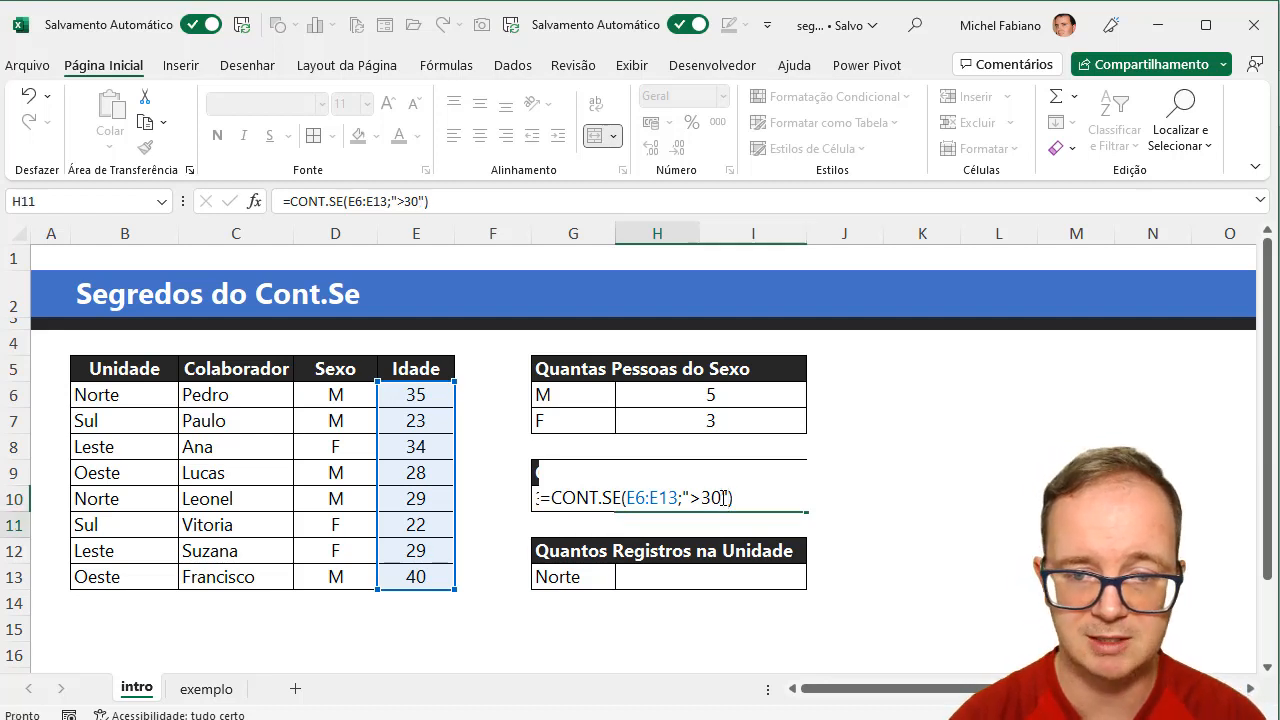
{"action": "key", "text": "Return"}
{"action": "left_click", "coordinate": [721, 498]}
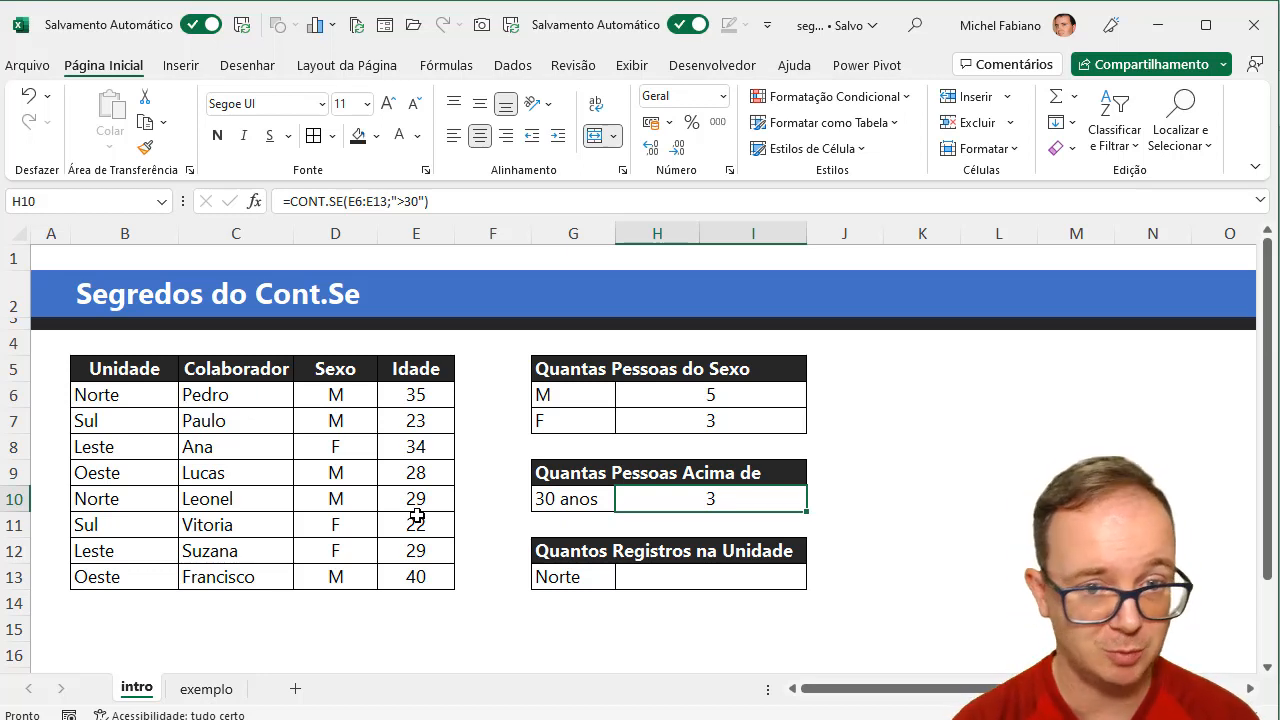
Rewrite the H10 criterion as ">"&30, joining the quoted operator to the unquoted number
{"action": "double_click", "coordinate": [706, 498]}
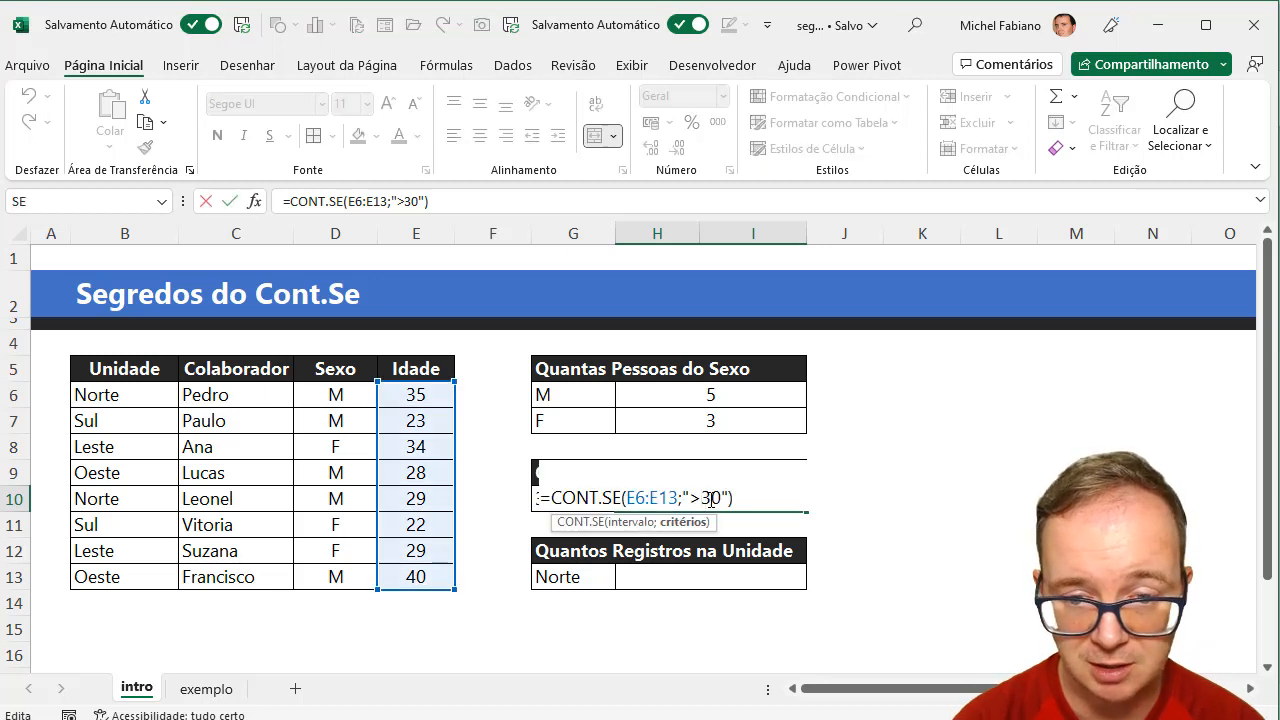
{"action": "type", "text": "\"&"}
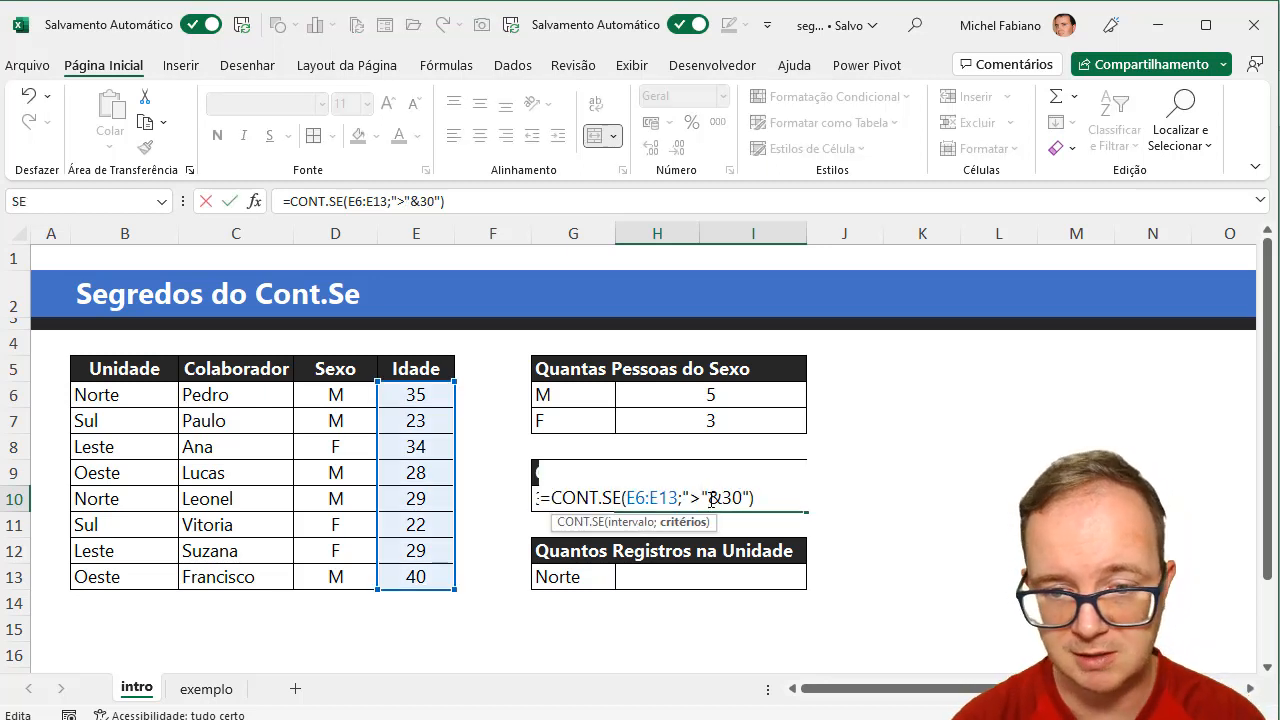
{"action": "key", "text": "BackSpace"}
{"action": "key", "text": "Return"}
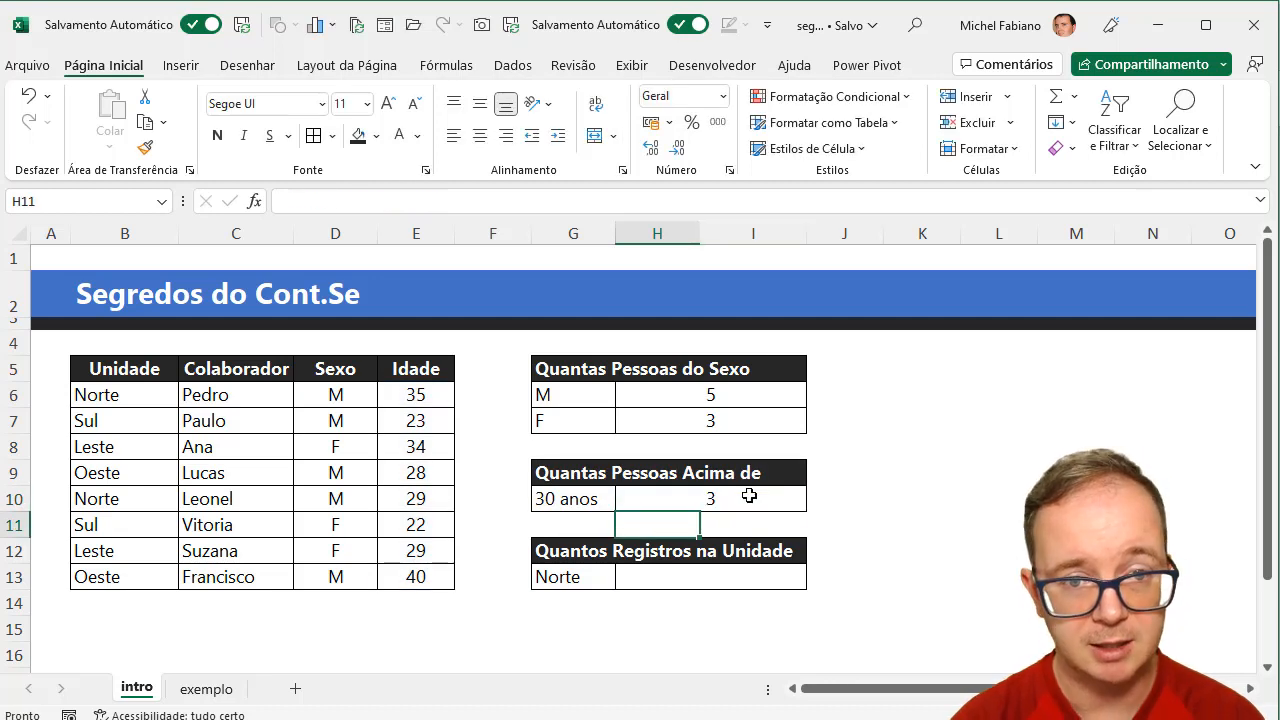
Change the H10 formula to the single quoted criterion form, =CONT.SE(E6:E13;">30")
{"action": "double_click", "coordinate": [751, 497]}
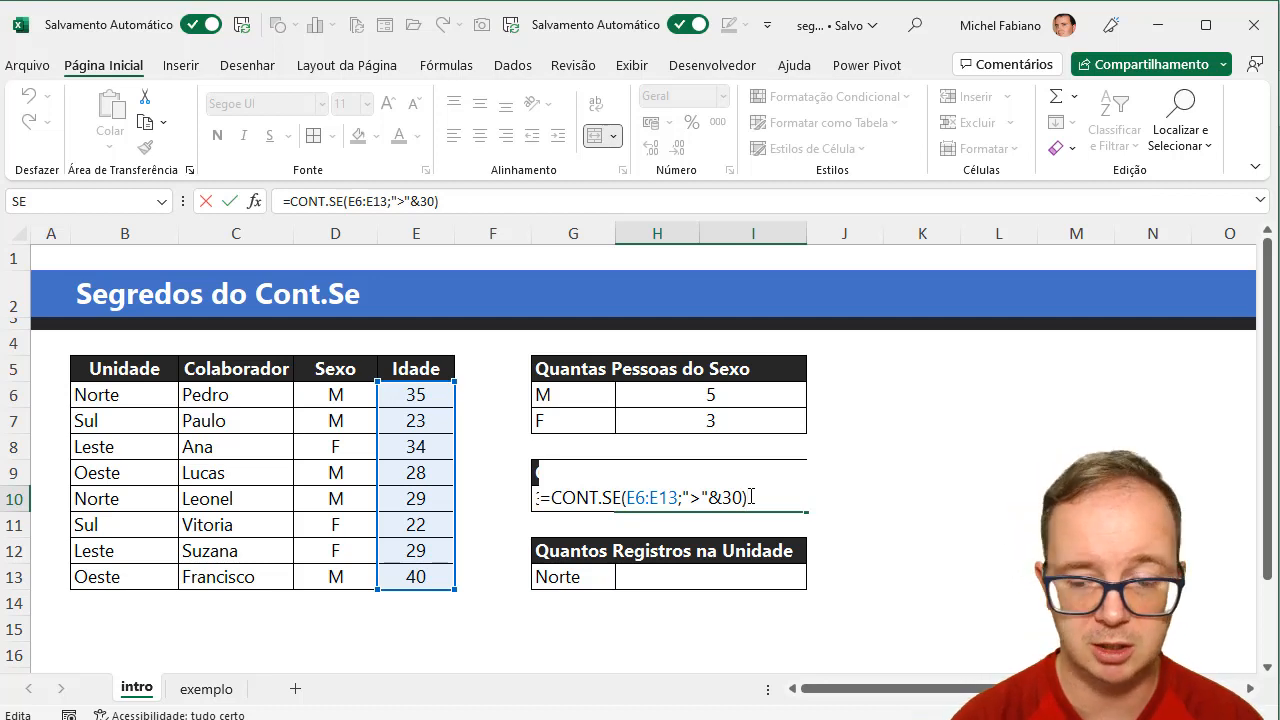
{"action": "key", "text": "Escape"}
{"action": "double_click", "coordinate": [743, 497]}
{"action": "left_click", "coordinate": [722, 497]}
{"action": "key", "text": "BackSpace"}
{"action": "key", "text": "BackSpace"}
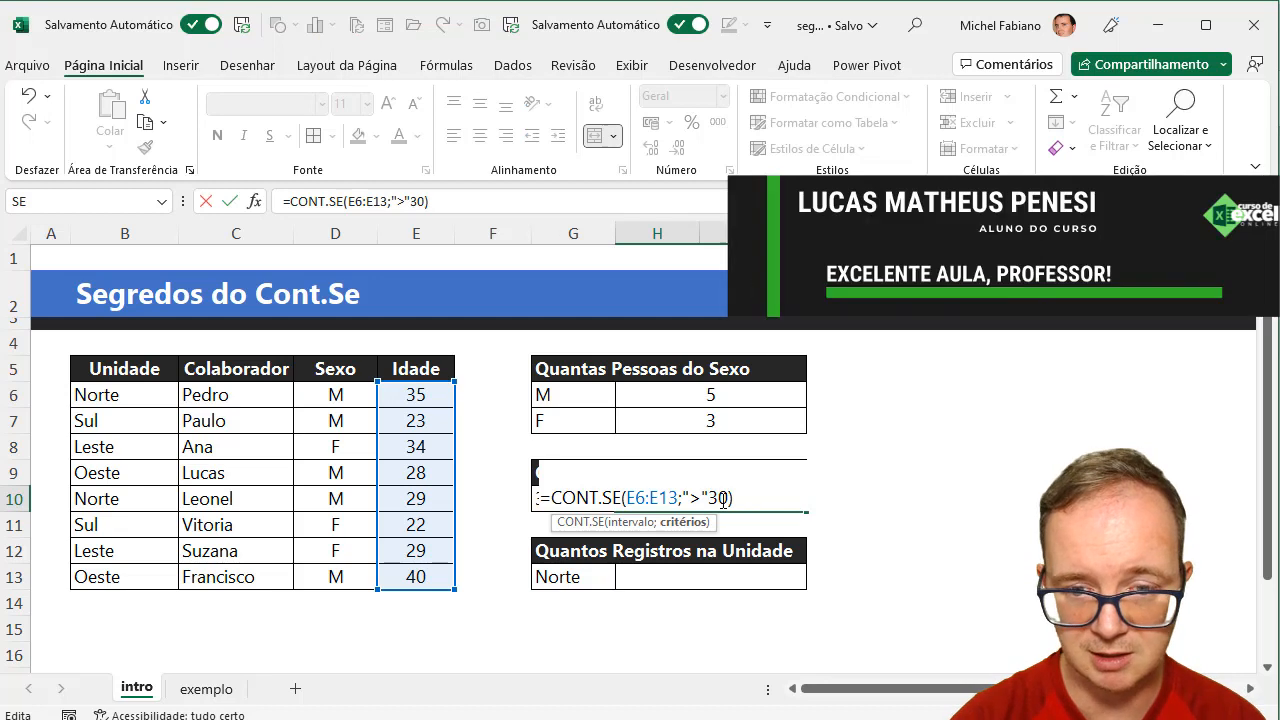
{"action": "left_click", "coordinate": [722, 497]}
{"action": "type", "text": "\""}
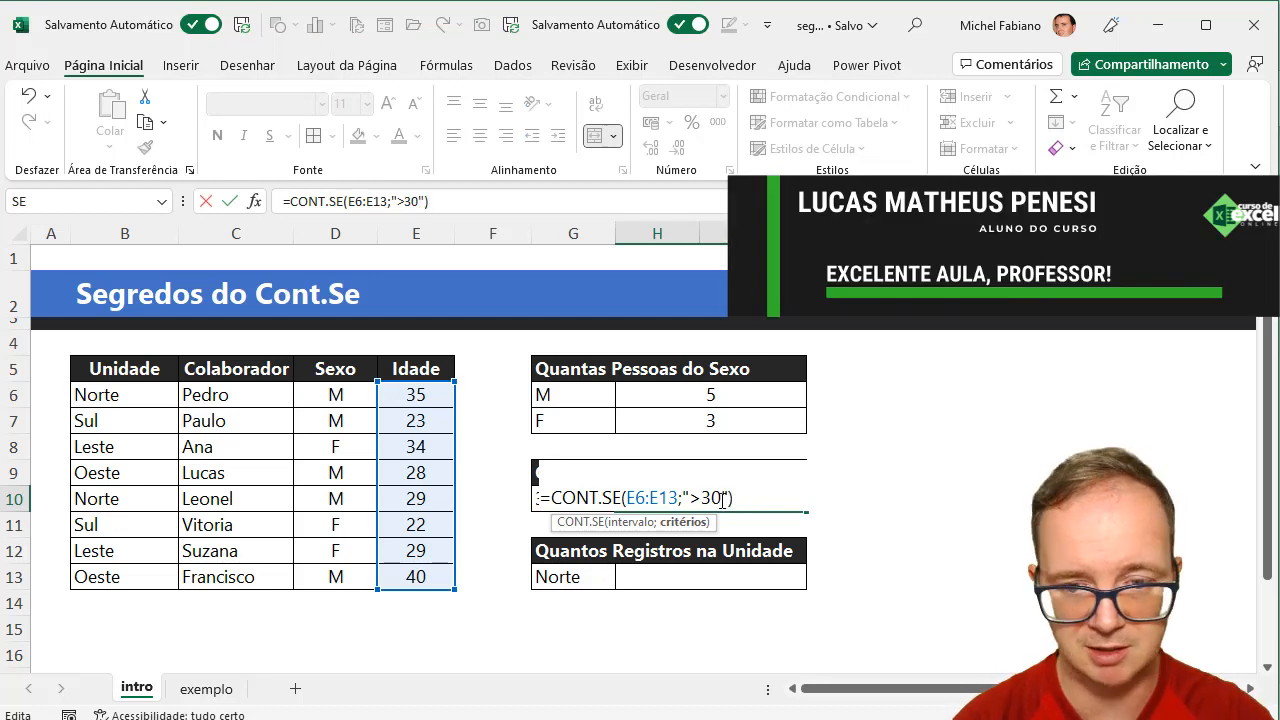
{"action": "key", "text": "Return"}
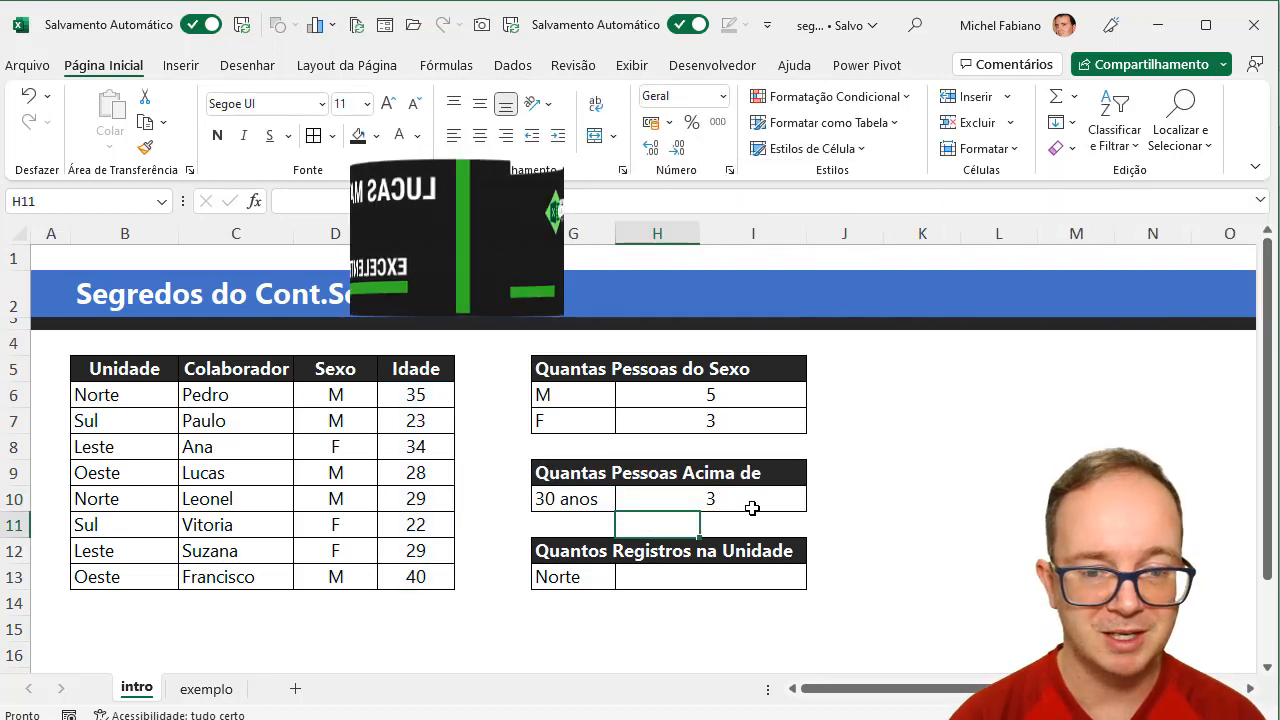
Enter =CONT.SE(E6:E13;"<20") in K5 to count the people younger than 20
{"action": "left_click", "coordinate": [839, 499]}
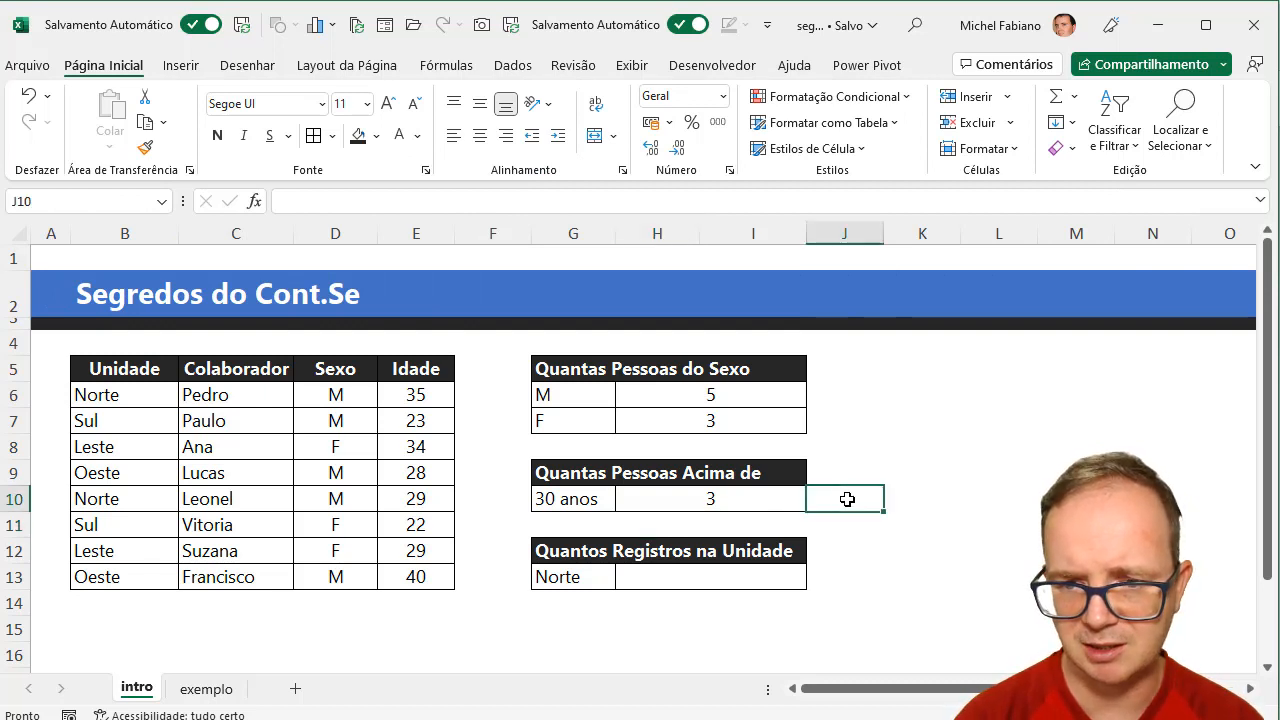
{"action": "left_click", "coordinate": [893, 377]}
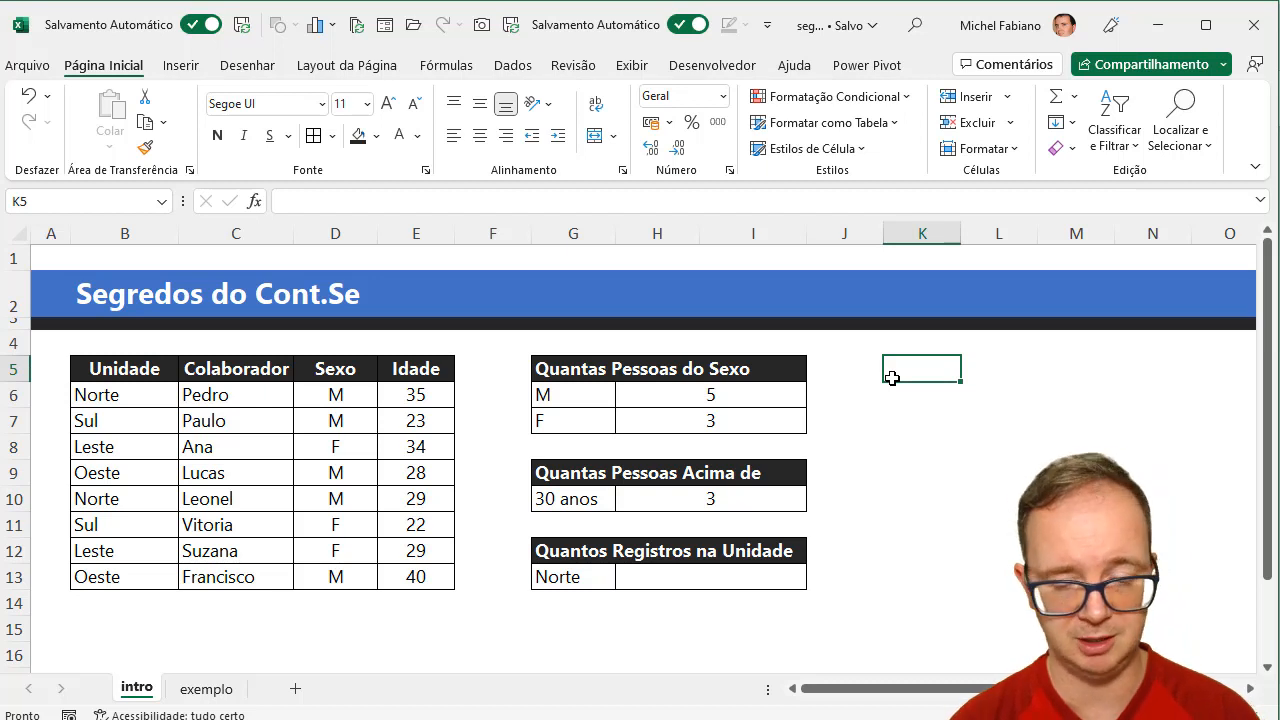
{"action": "type", "text": "=cont.se"}
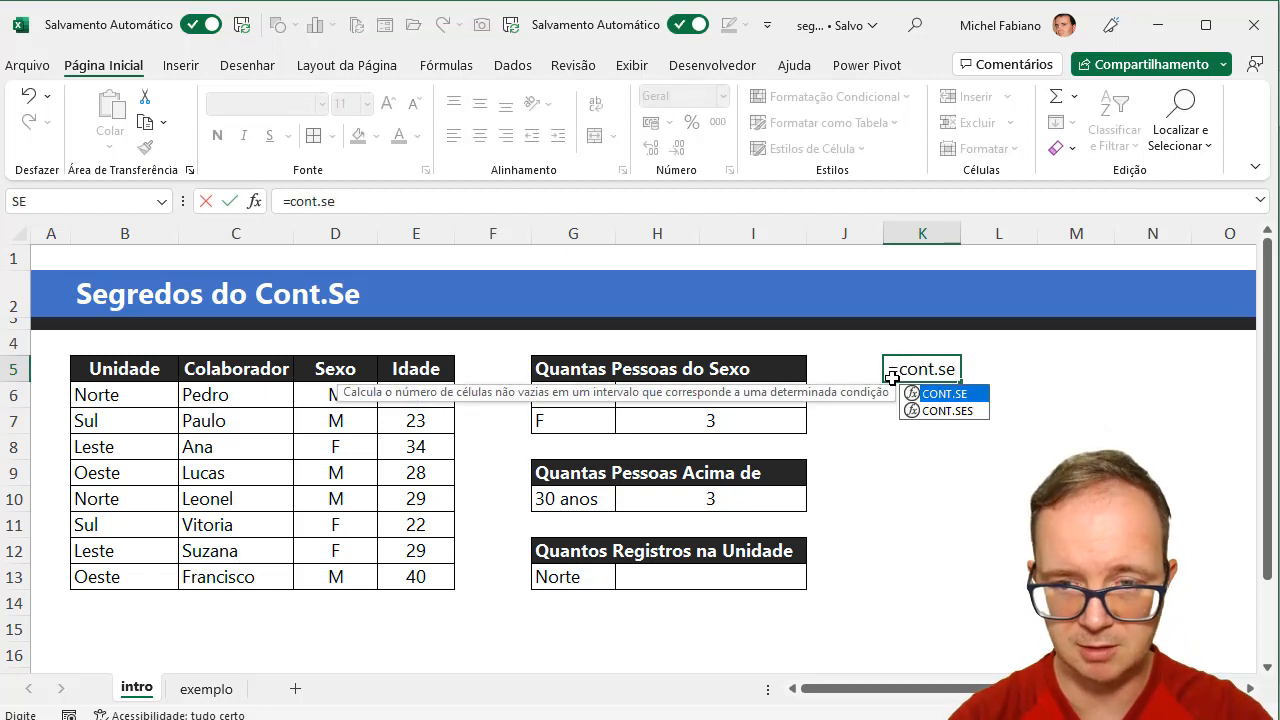
{"action": "type", "text": "("}
{"action": "left_click_drag", "start_coordinate": [423, 396], "coordinate": [428, 572]}
{"action": "type", "text": ";\"<20\")"}
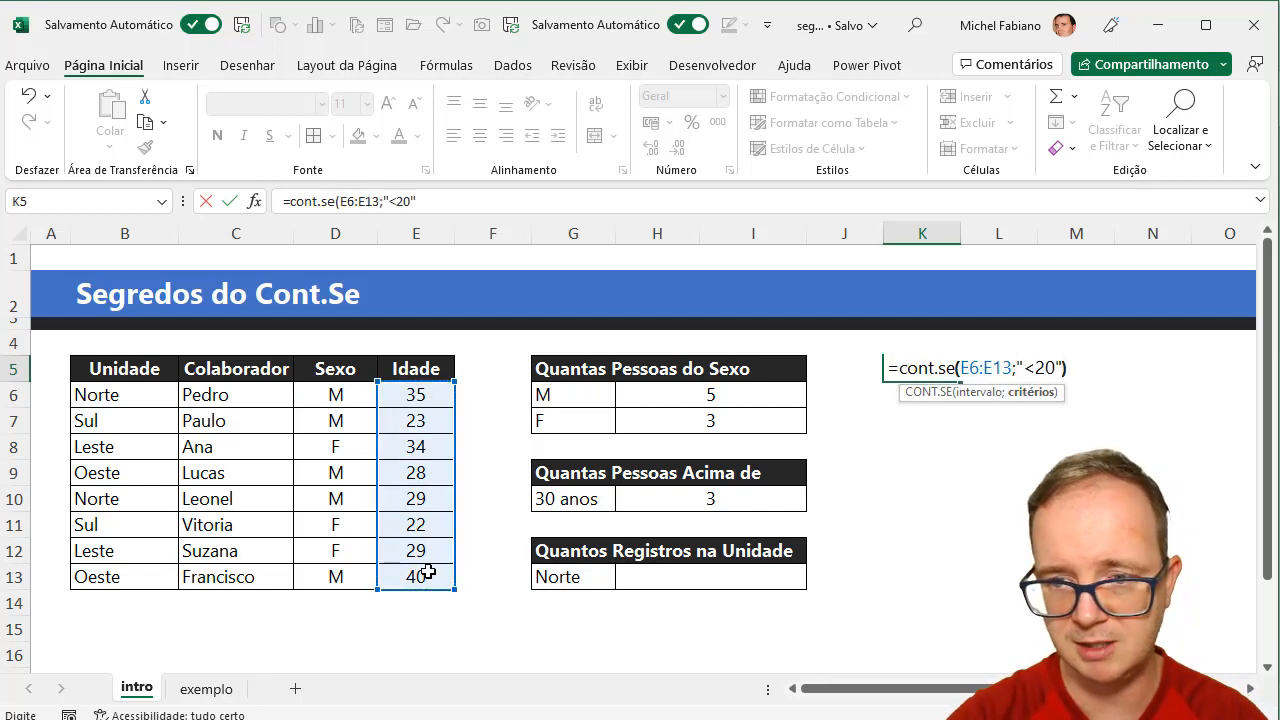
{"action": "key", "text": "Return"}
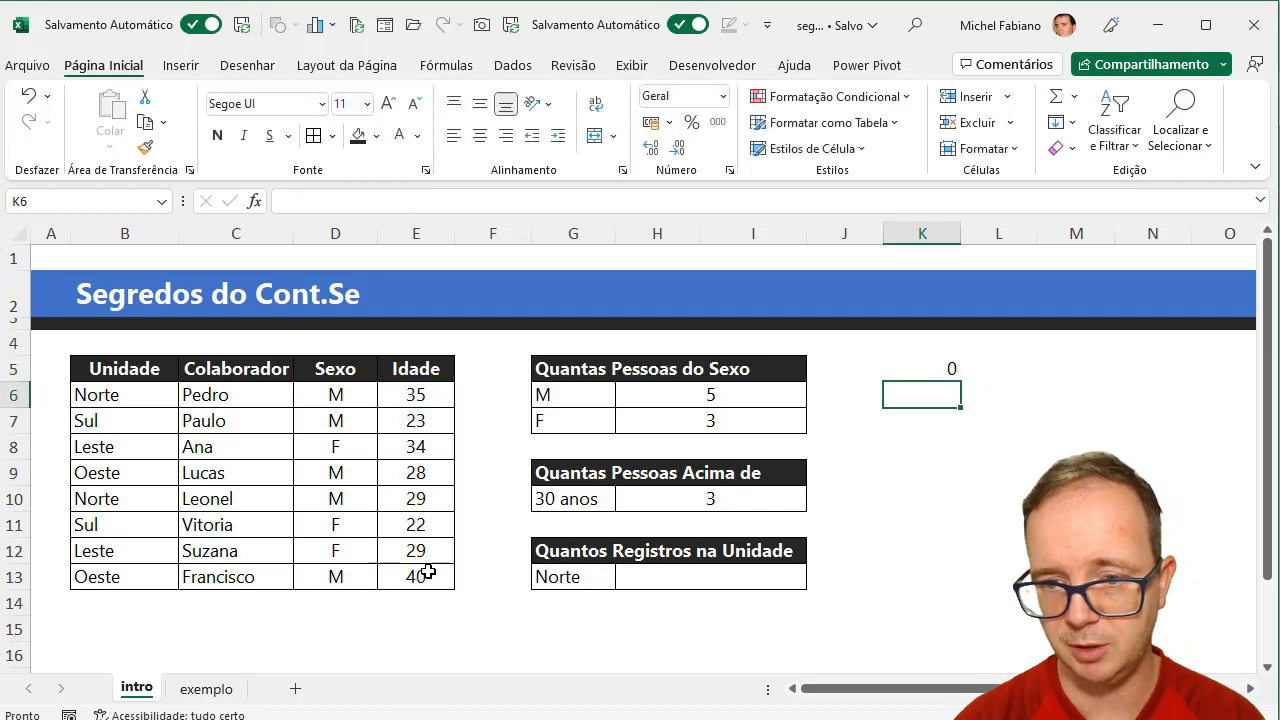
{"action": "key", "text": "Up"}
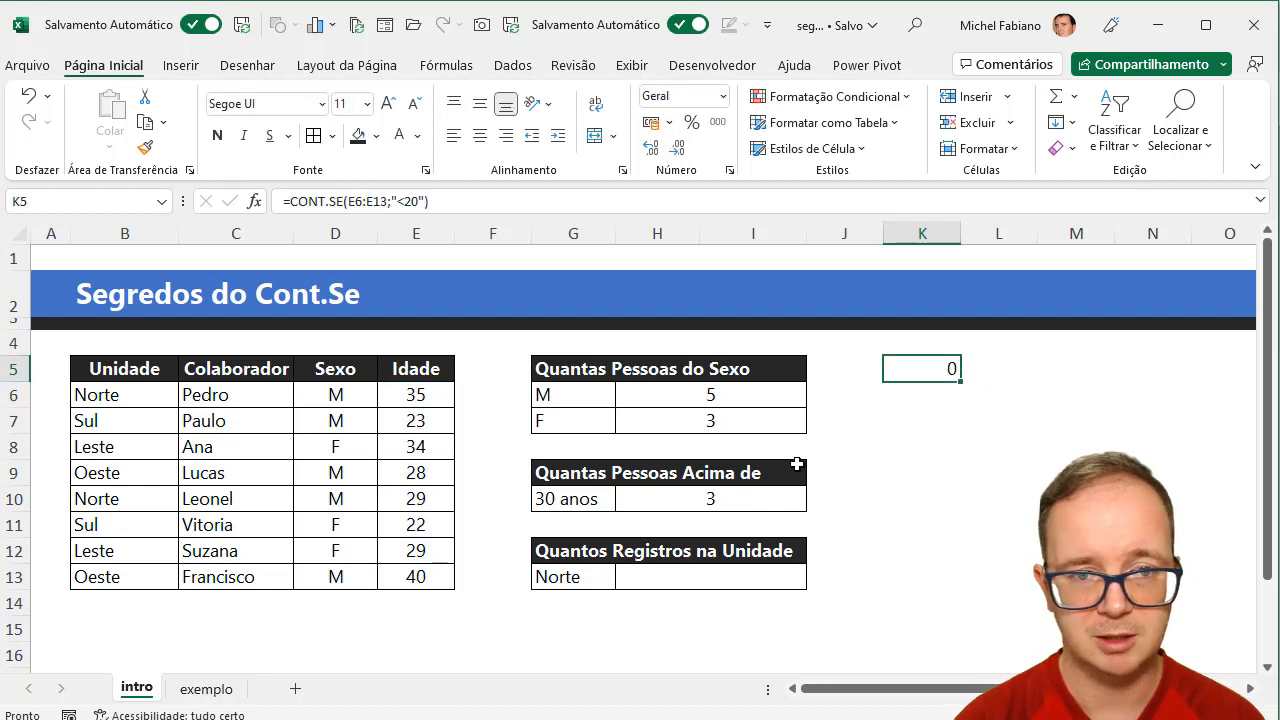
Set the criterion in the K5 formula to "<30"
{"action": "double_click", "coordinate": [914, 369]}
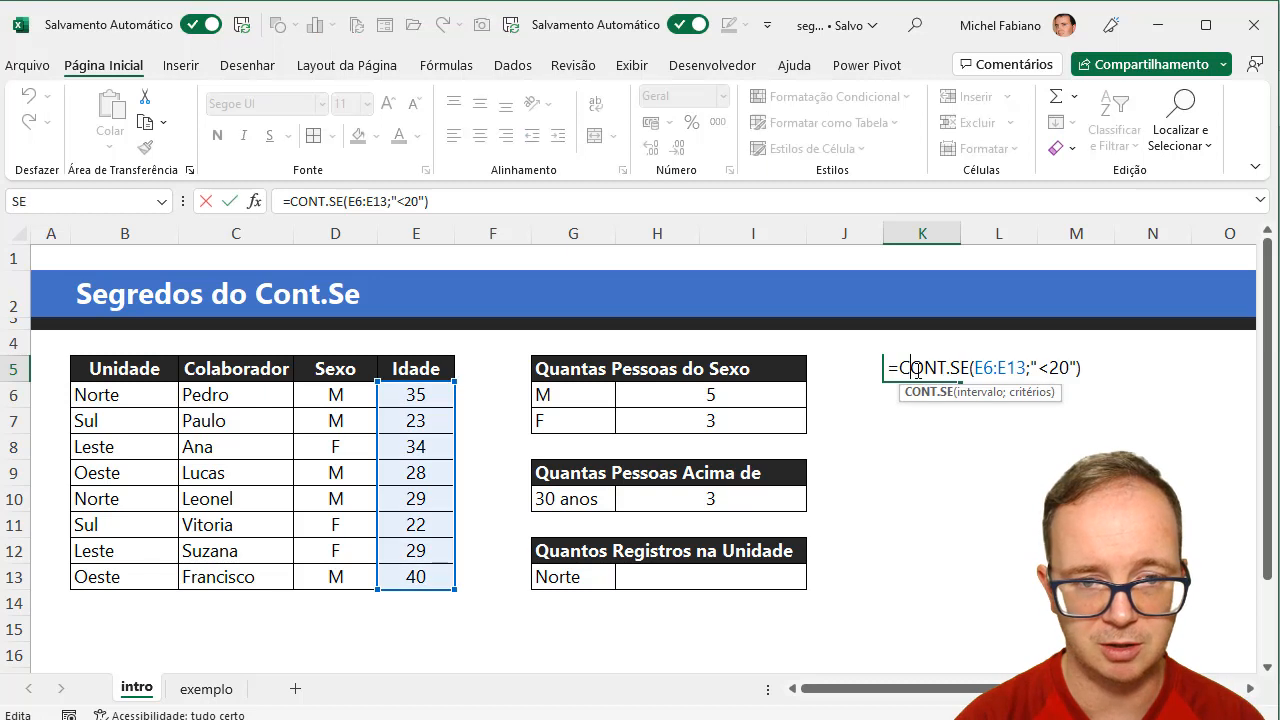
{"action": "left_click", "coordinate": [1054, 368]}
{"action": "key", "text": "BackSpace"}
{"action": "type", "text": "3"}
{"action": "key", "text": "Return"}
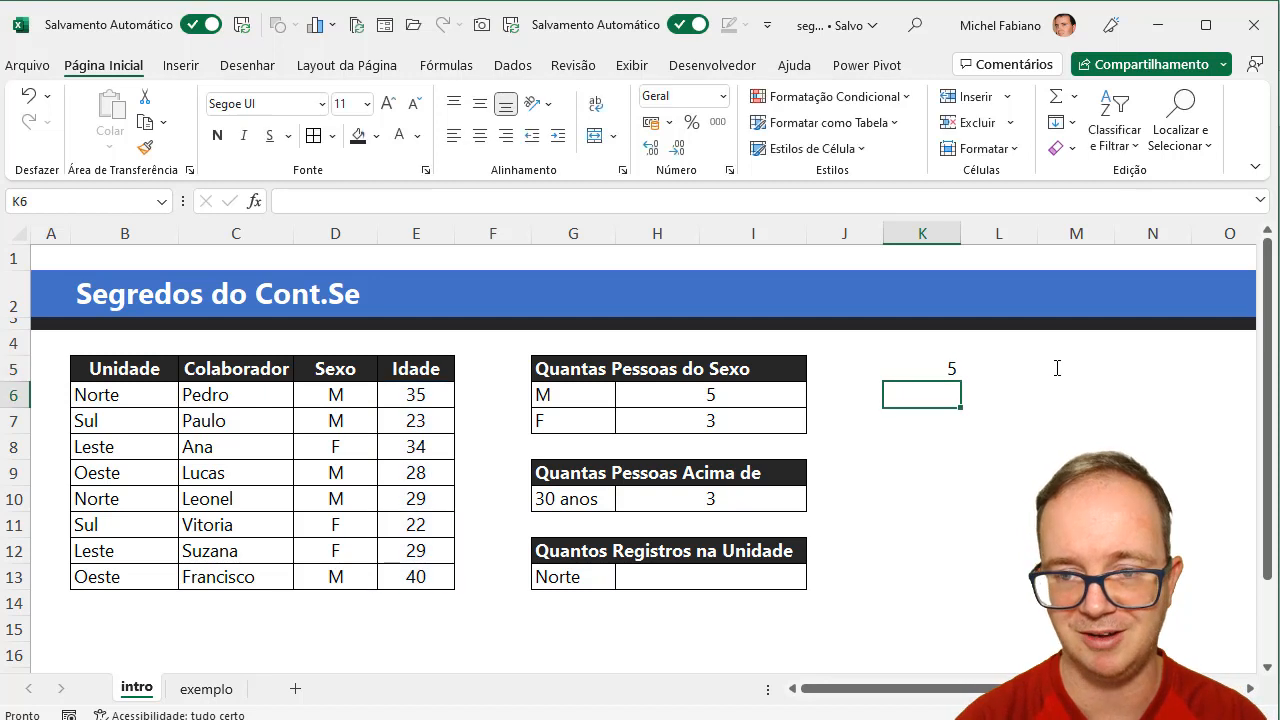
{"action": "left_click", "coordinate": [945, 370]}
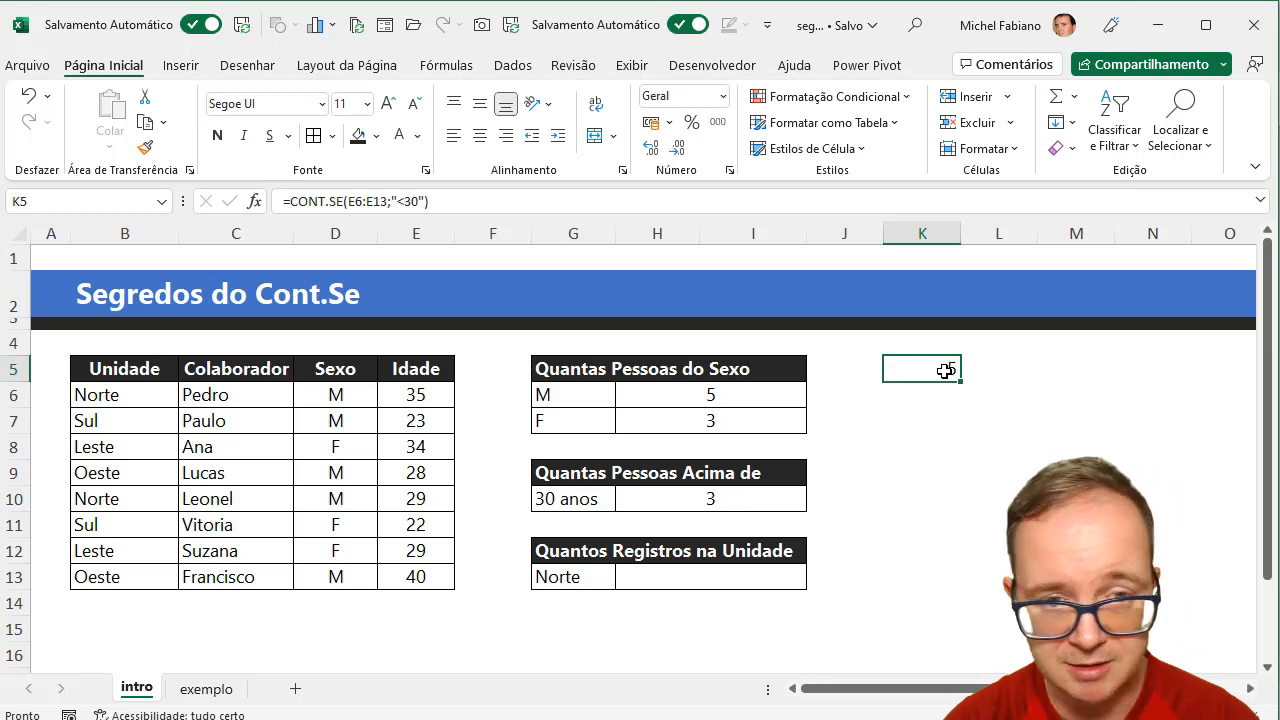
Split the K5 criterion into a quoted operator and a number, written as "<"&30
{"action": "double_click", "coordinate": [945, 370]}
{"action": "left_click", "coordinate": [1052, 368]}
{"action": "type", "text": "\"&"}
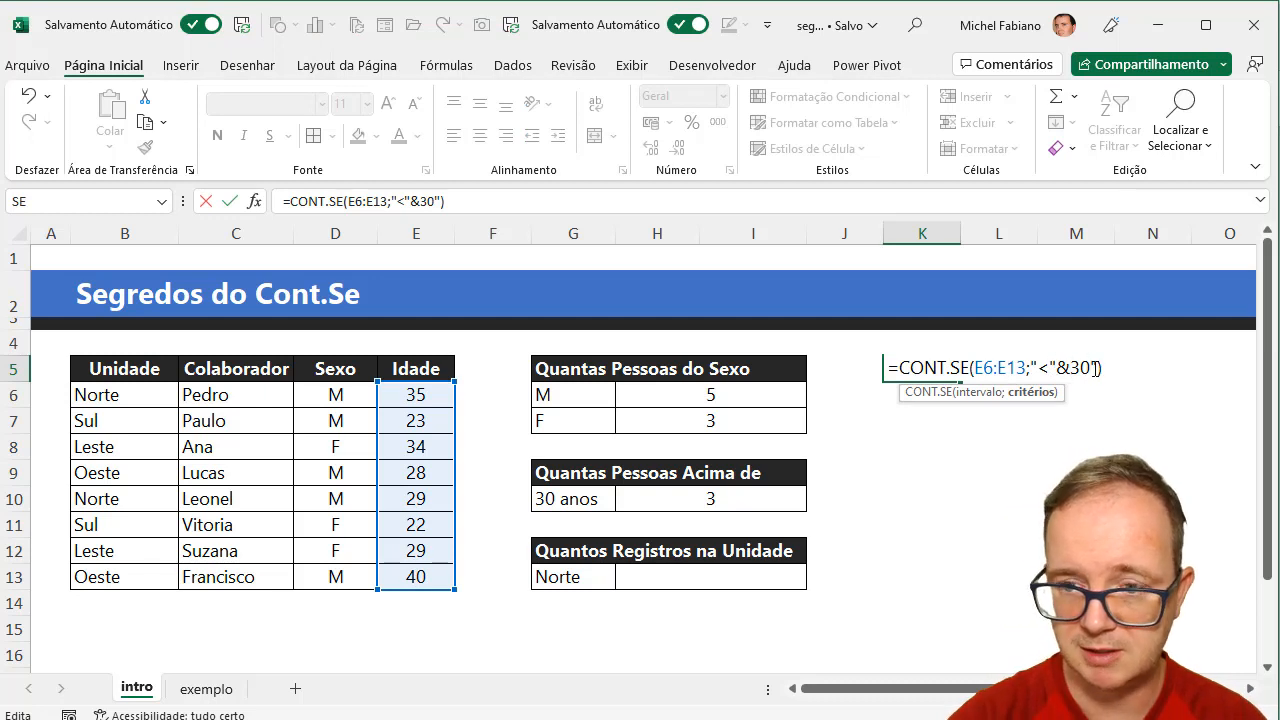
{"action": "key", "text": "Return"}
{"action": "key", "text": "Up"}
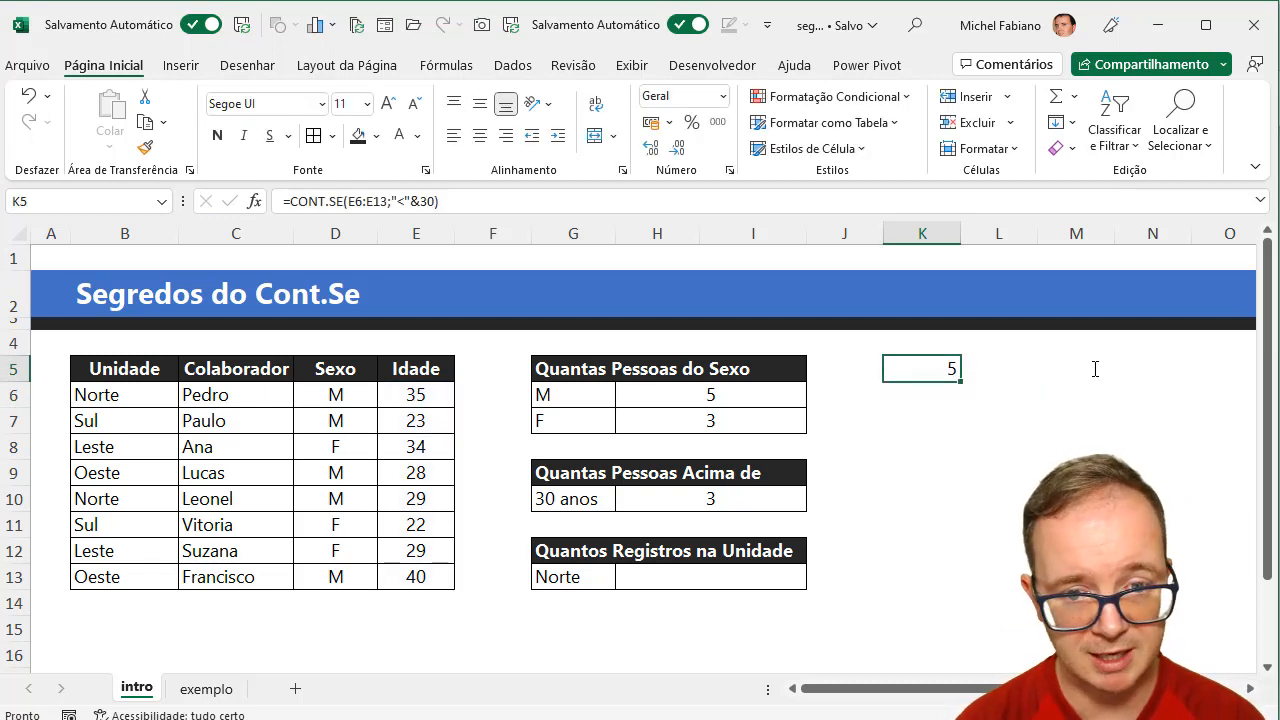
Replace the formula in K5 with the plain value 30
{"action": "key", "text": "Right"}
{"action": "key", "text": "Left"}
{"action": "type", "text": "30"}
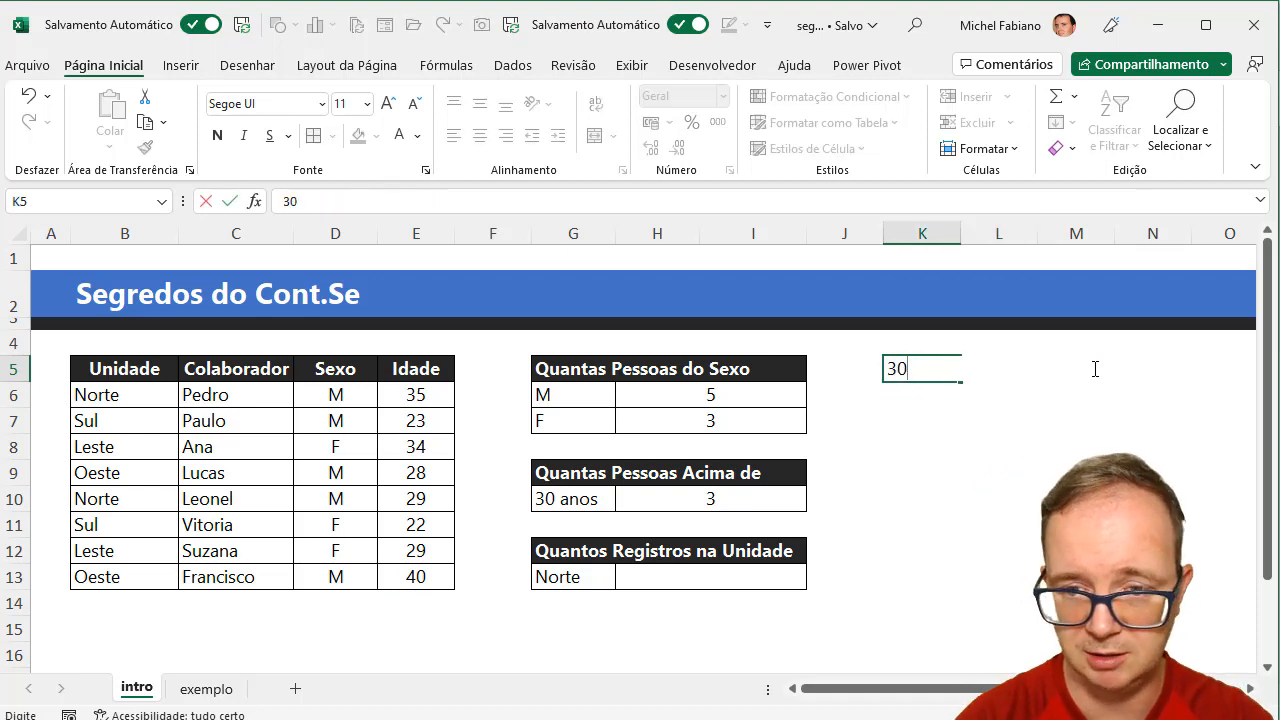
{"action": "key", "text": "Tab"}
Enter =CONT.SE(E6:E13;"<"&K5) in L5 to count the ages below the value in K5
{"action": "type", "text": "=cont.se("}
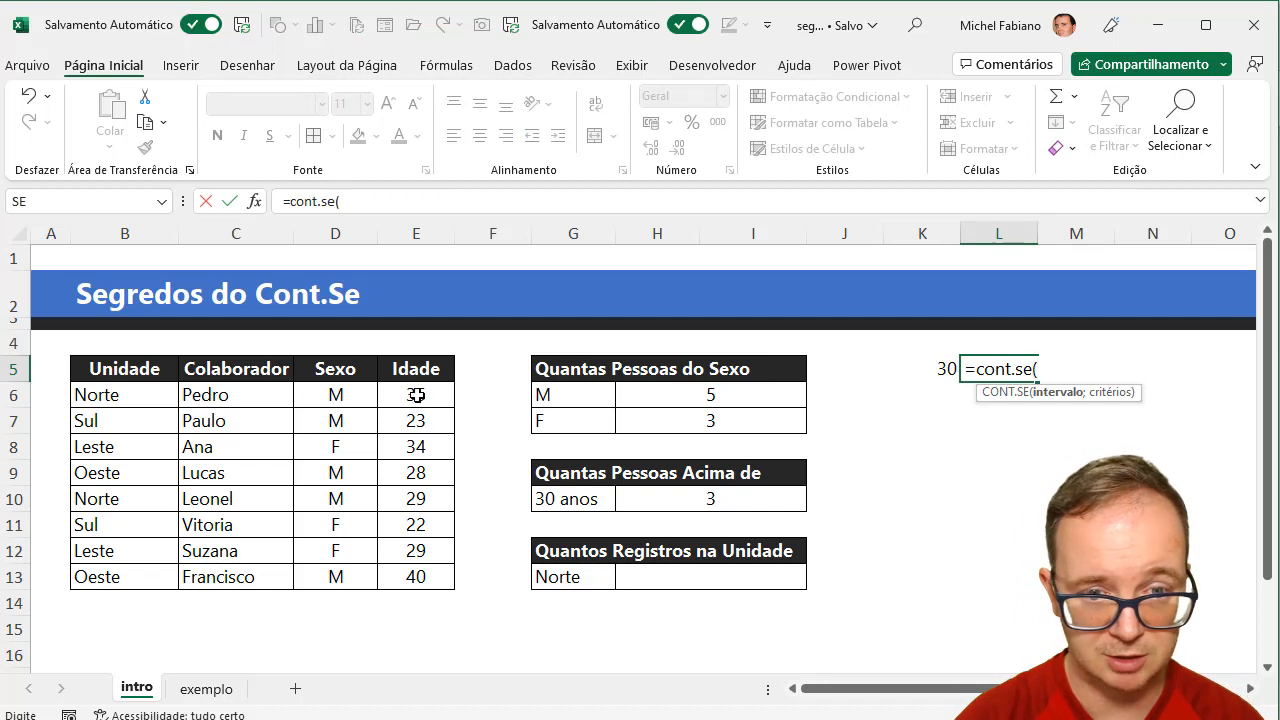
{"action": "left_click_drag", "start_coordinate": [416, 395], "coordinate": [414, 580]}
{"action": "type", "text": ";"}
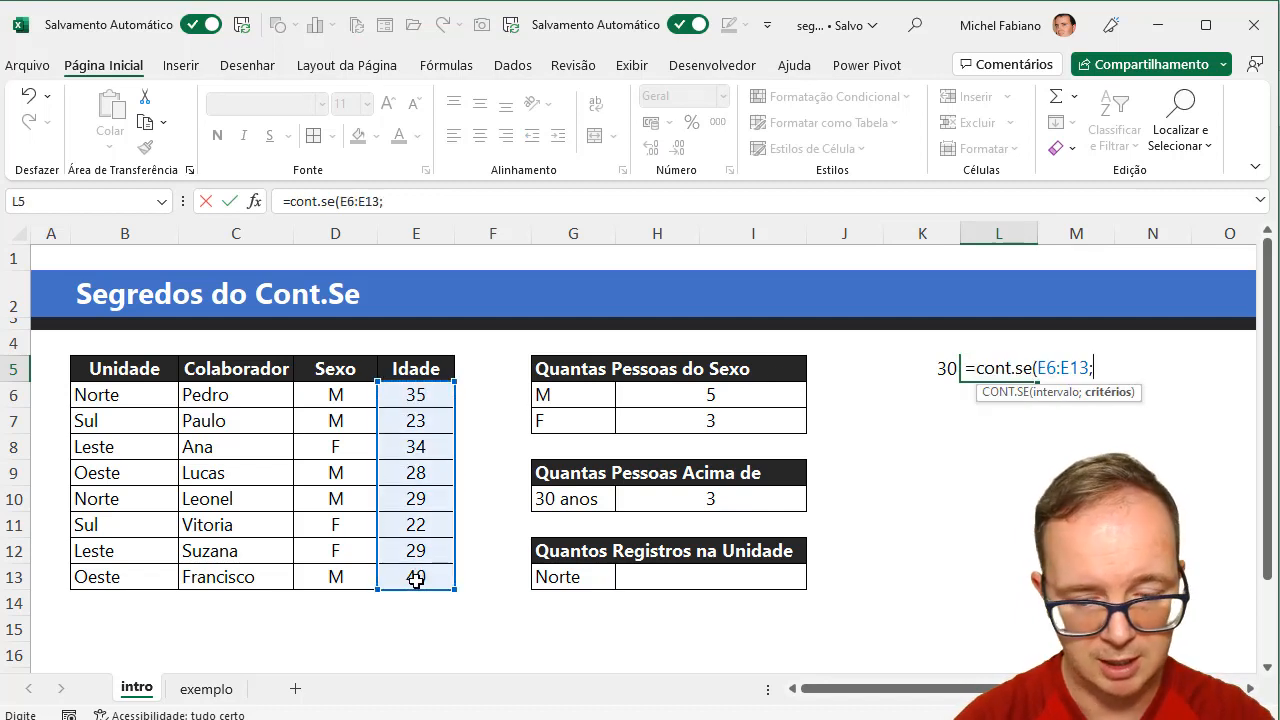
{"action": "type", "text": "\"<\""}
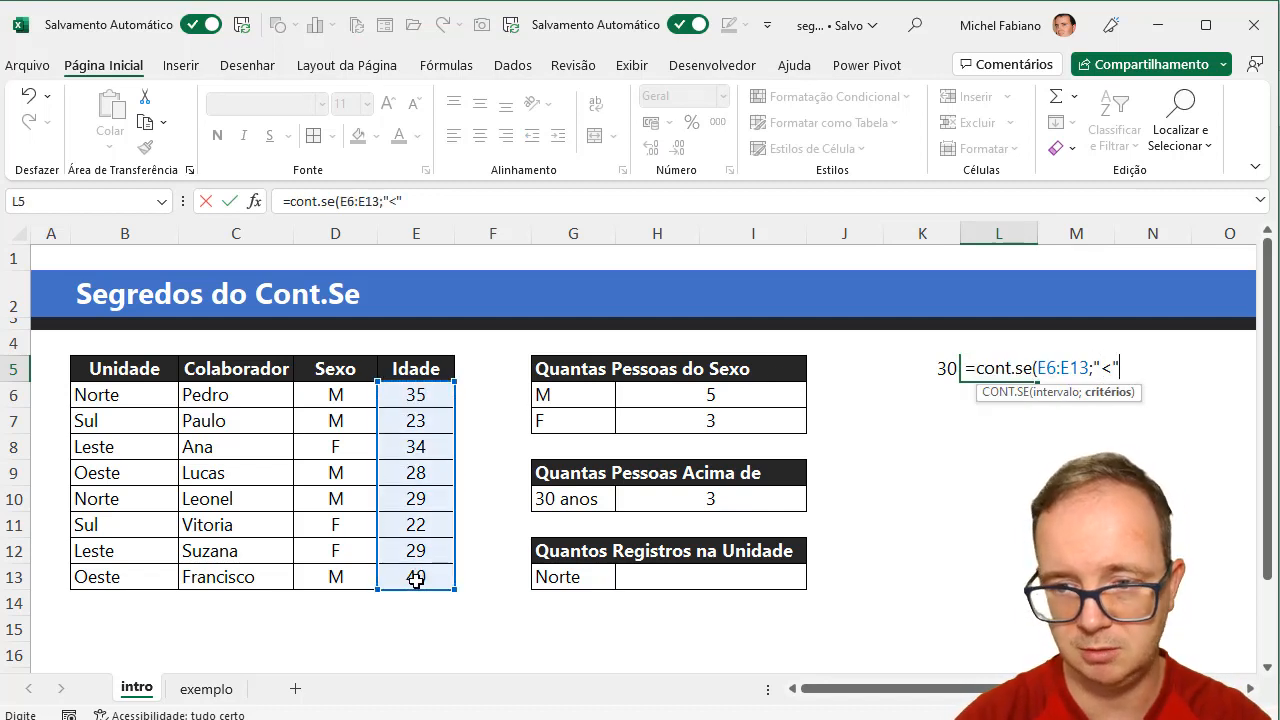
{"action": "type", "text": "&"}
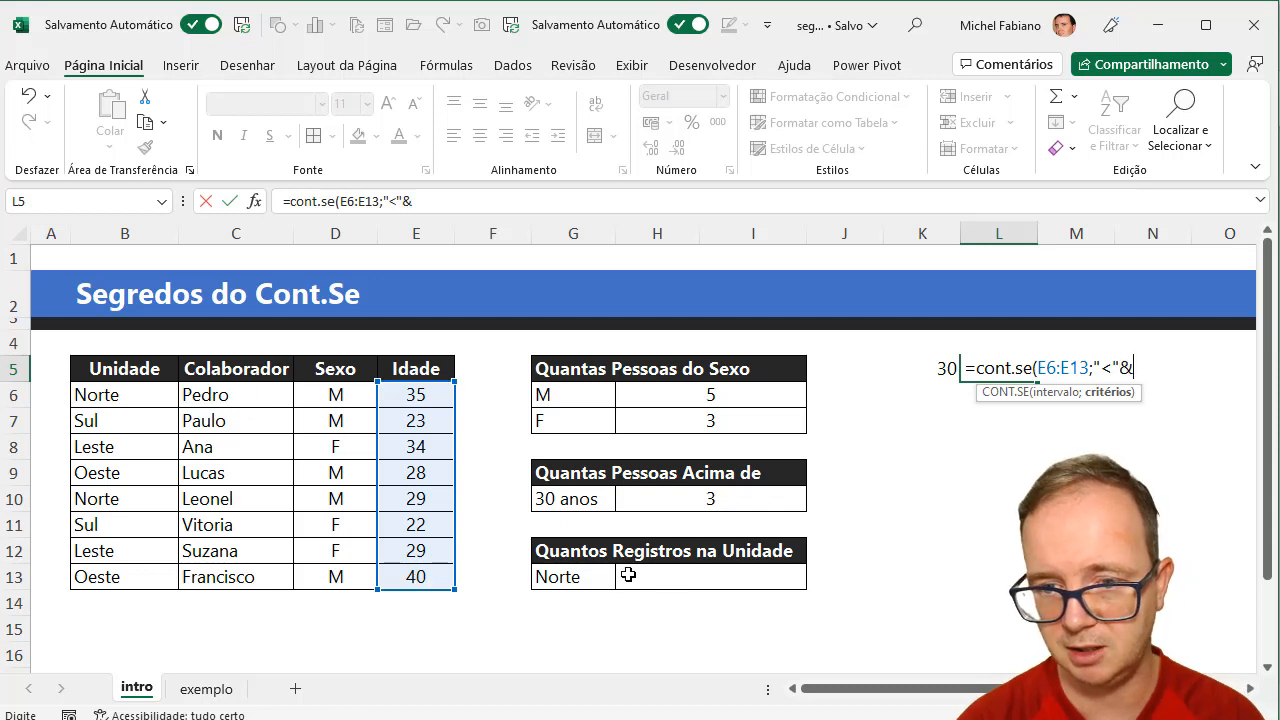
{"action": "left_click", "coordinate": [943, 369]}
{"action": "type", "text": ")"}
{"action": "key", "text": "Return"}
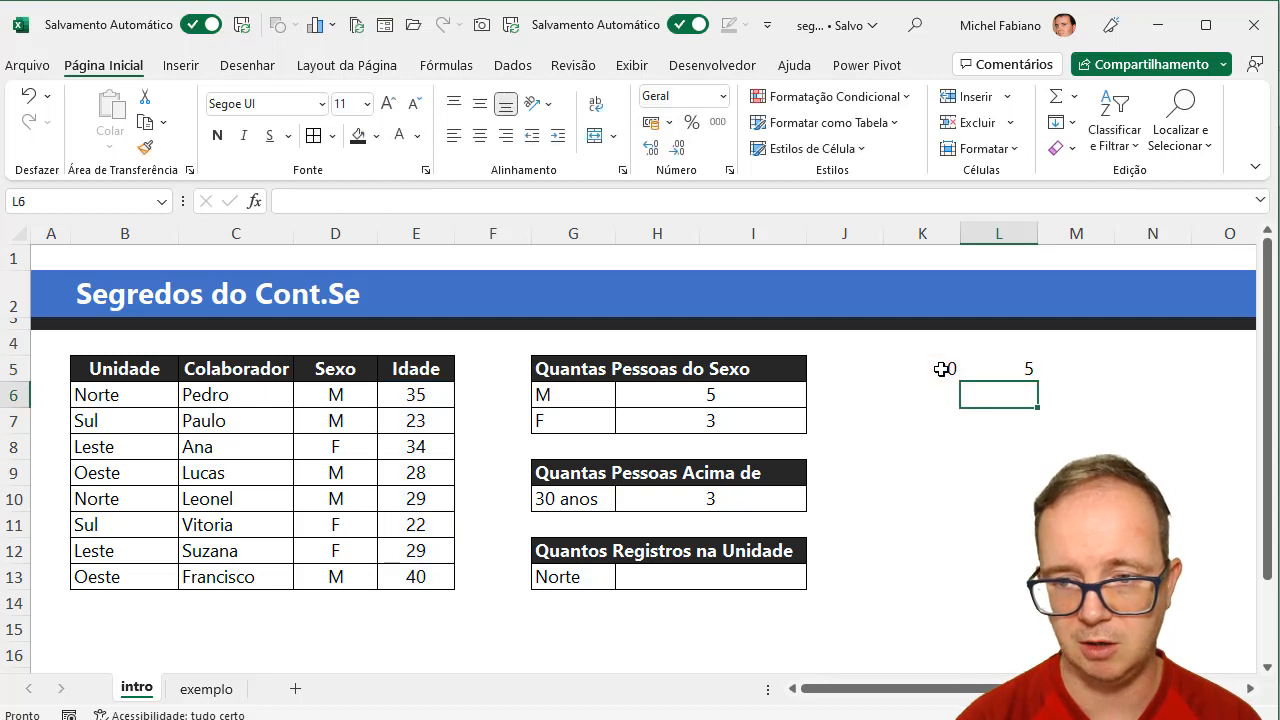
Set the age limit in K5 to 20 and recalculate, and replace it with 25
{"action": "left_click", "coordinate": [957, 369]}
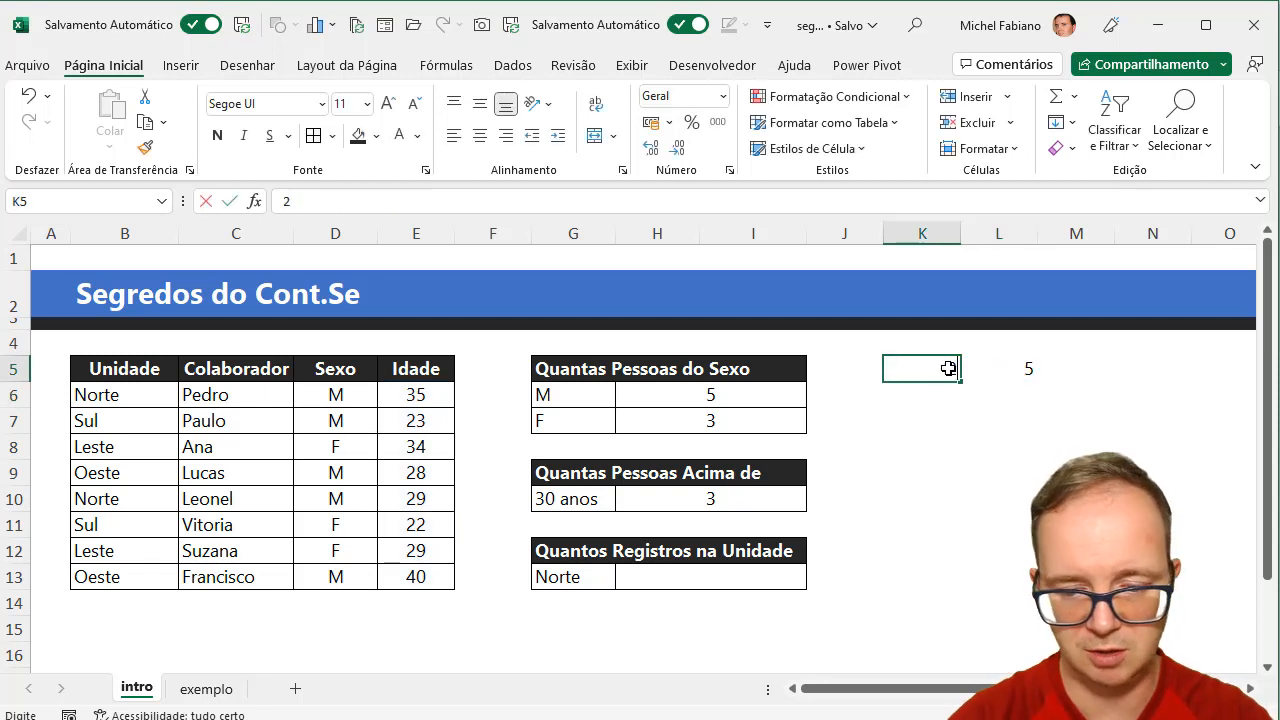
{"action": "type", "text": "20"}
{"action": "key", "text": "Return"}
{"action": "left_click", "coordinate": [946, 369]}
{"action": "type", "text": "25"}
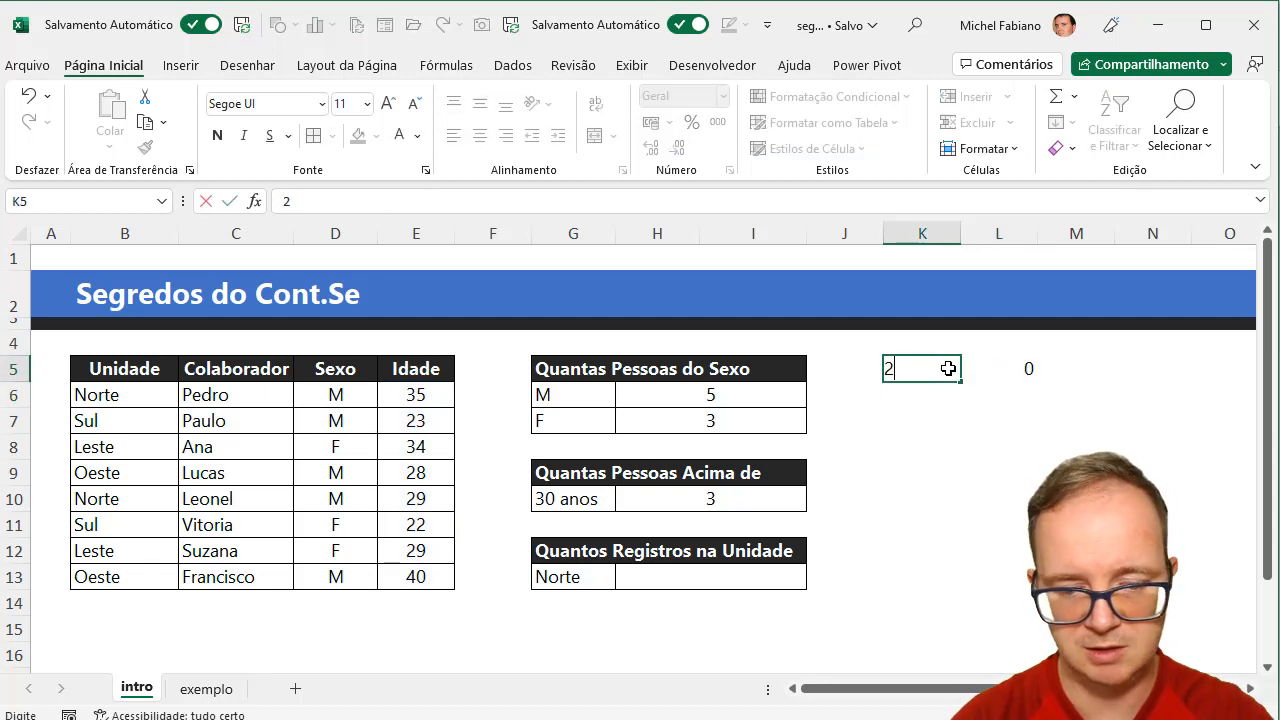
{"action": "key", "text": "Return"}
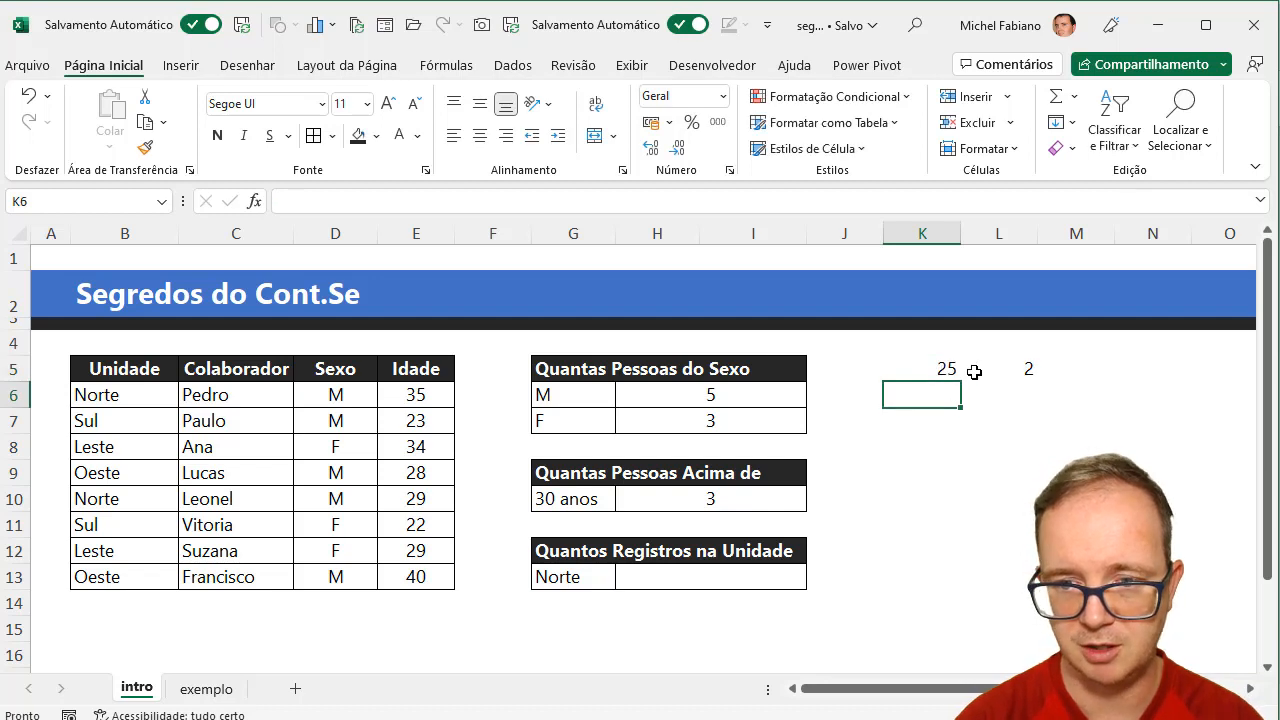
Try the L5 criterion with the cell reference inside the quotes, written as "<K5"
{"action": "left_click", "coordinate": [941, 369]}
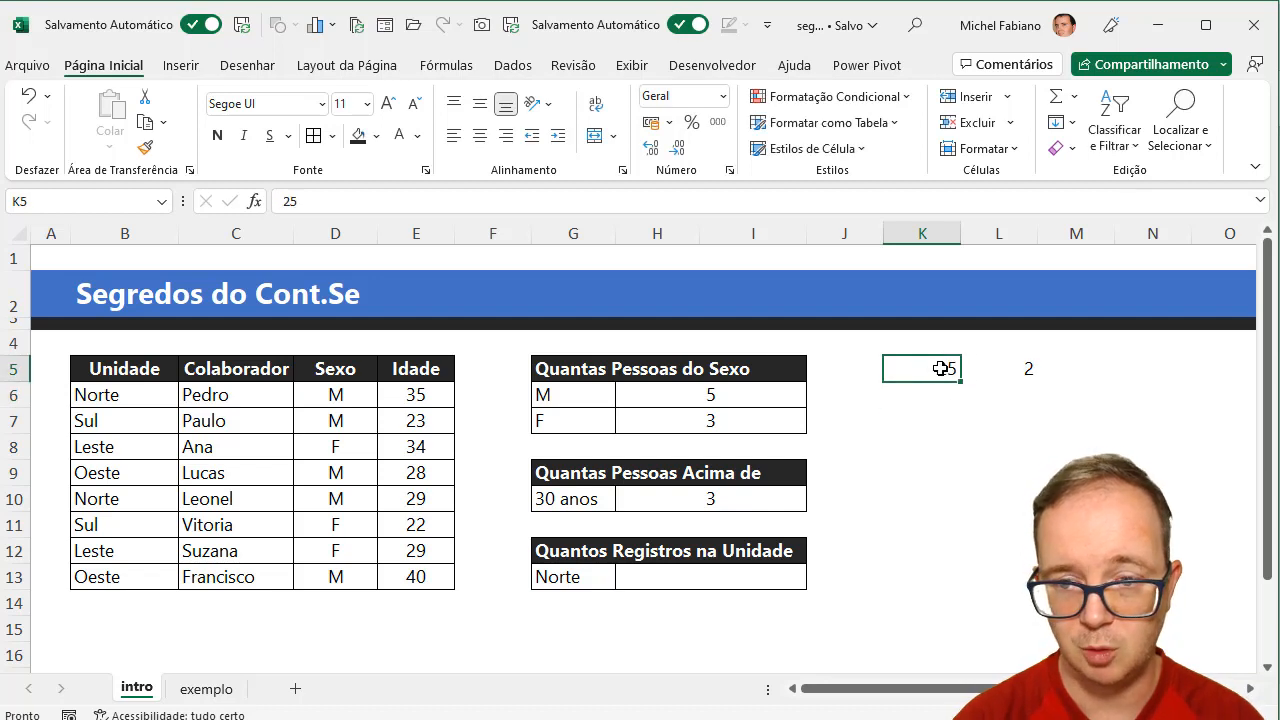
{"action": "left_click", "coordinate": [1033, 369]}
{"action": "double_click", "coordinate": [1025, 368]}
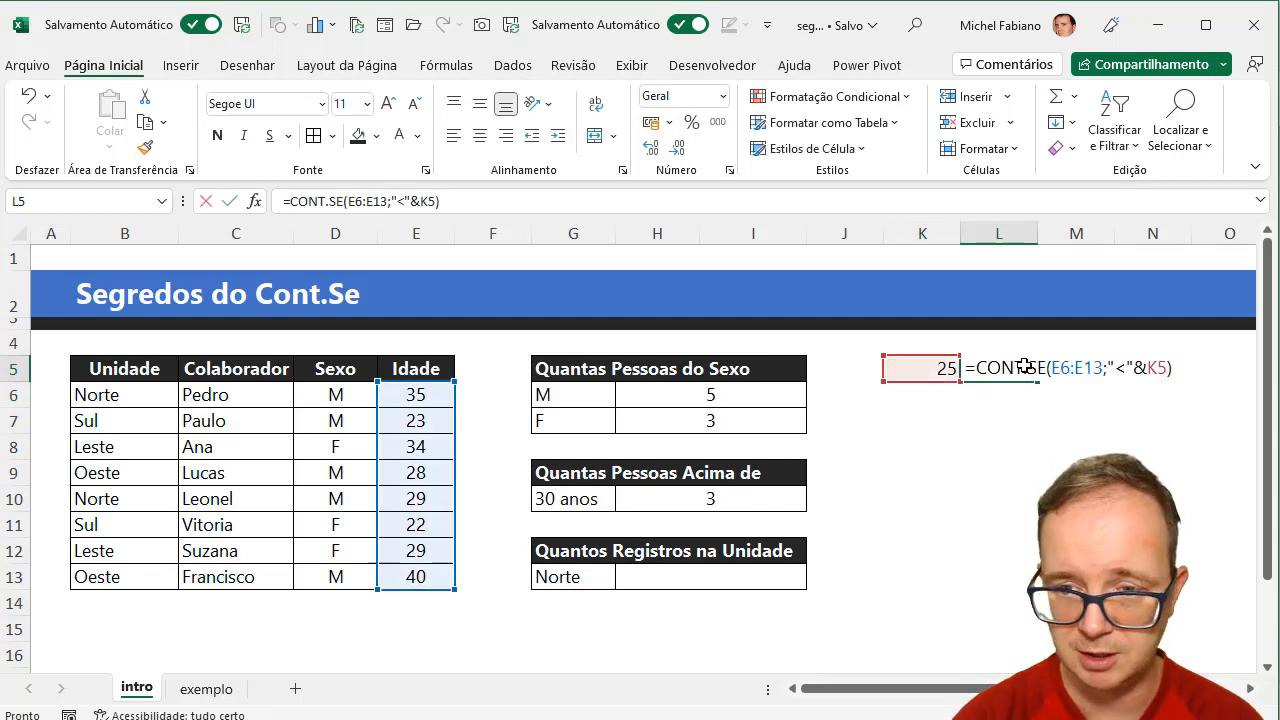
{"action": "left_click", "coordinate": [1137, 367]}
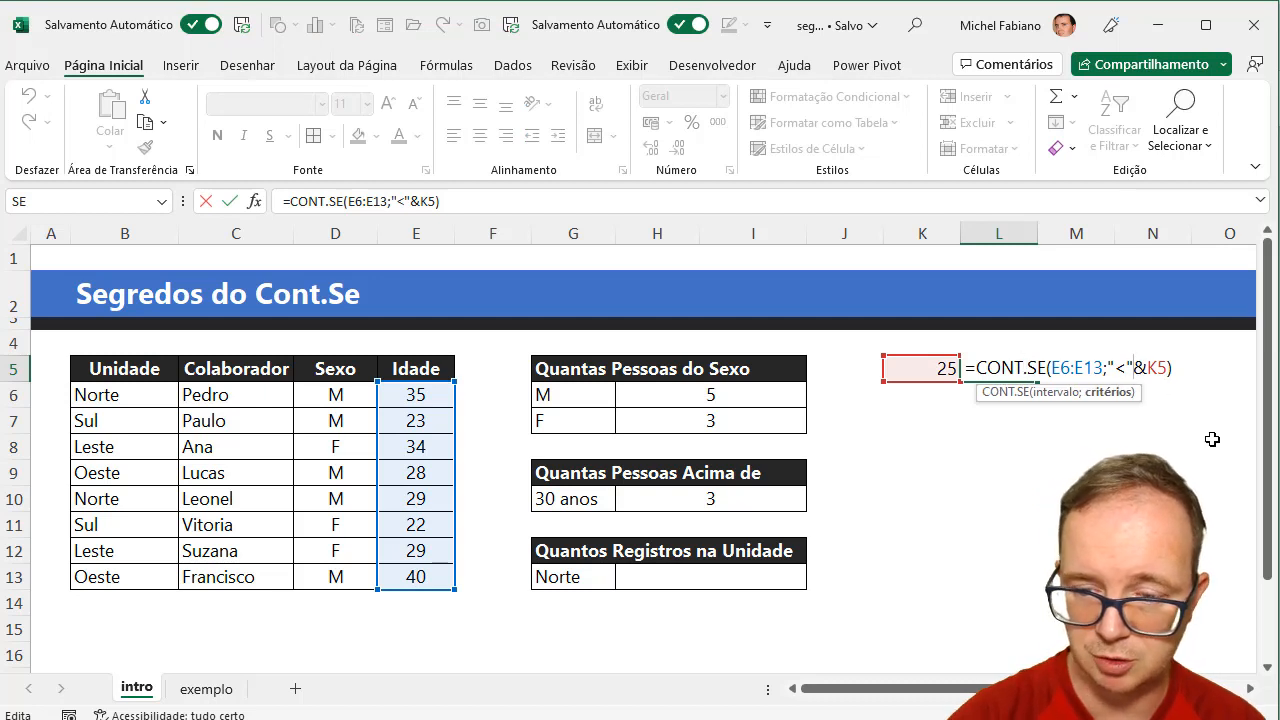
{"action": "key", "text": "Delete"}
{"action": "key", "text": "BackSpace"}
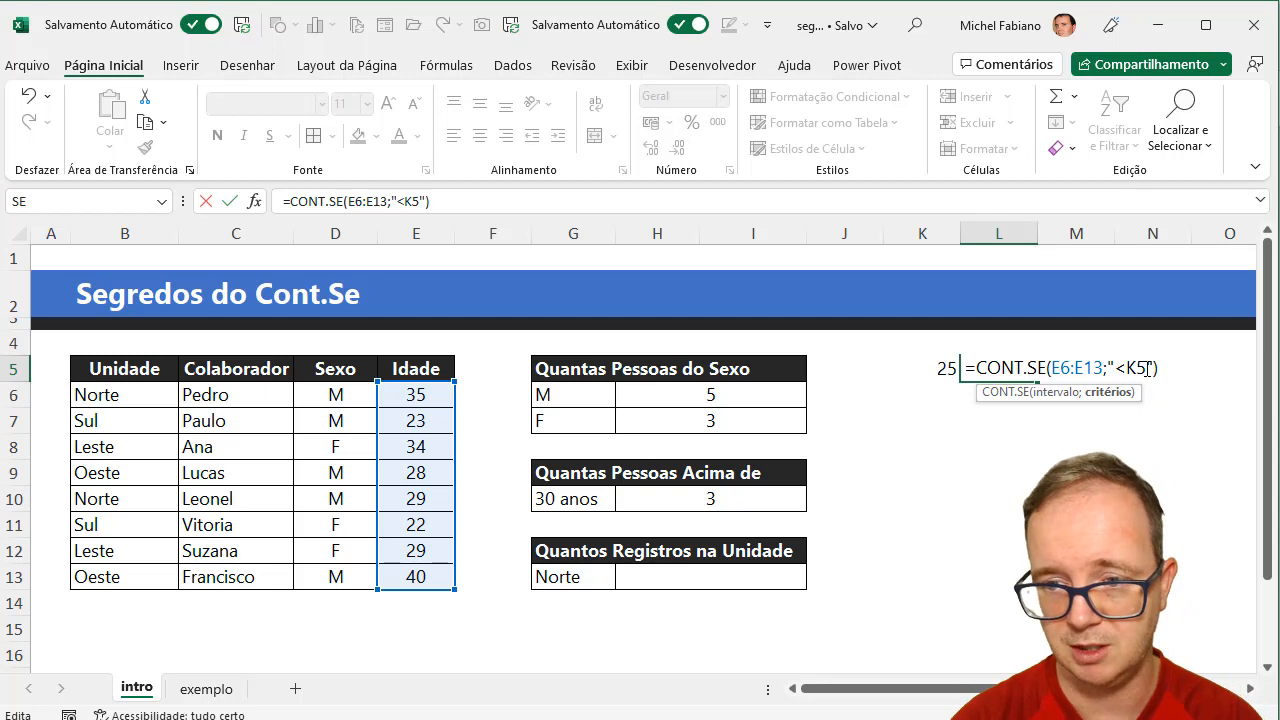
{"action": "key", "text": "Return"}
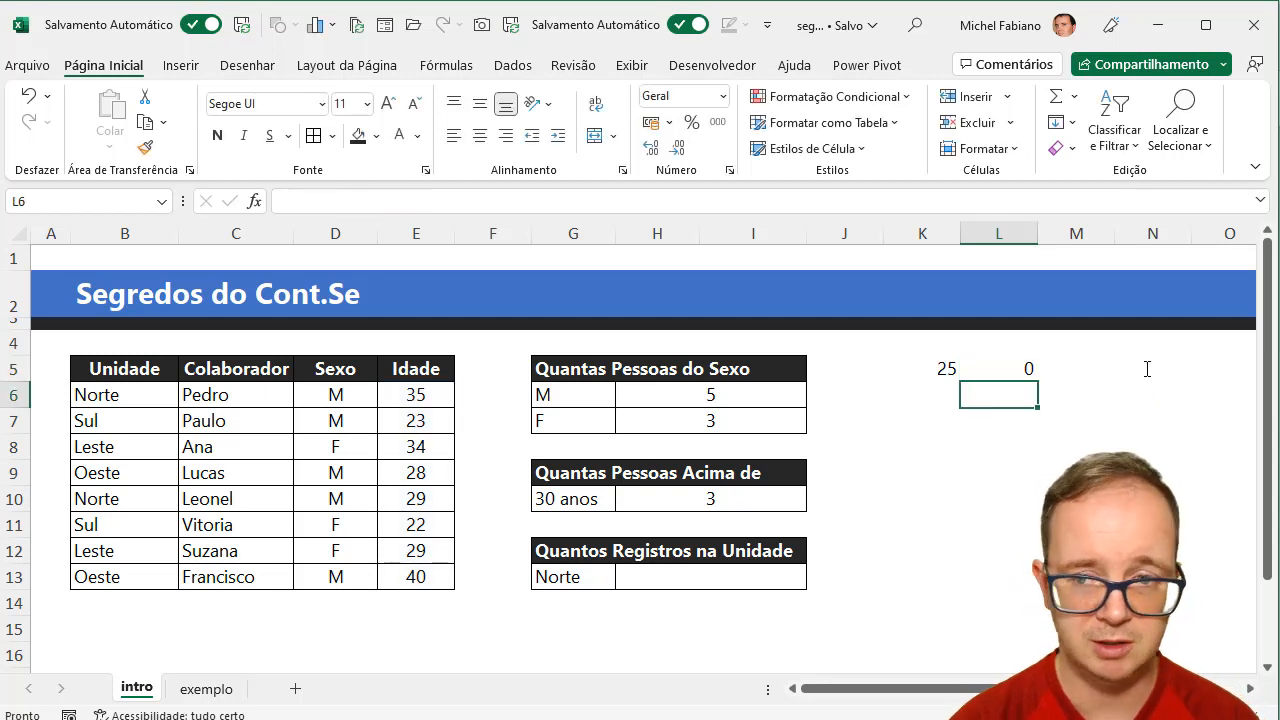
Restore the L5 criterion to the quoted operator joined to the cell reference, "<"&K5
{"action": "double_click", "coordinate": [1025, 368]}
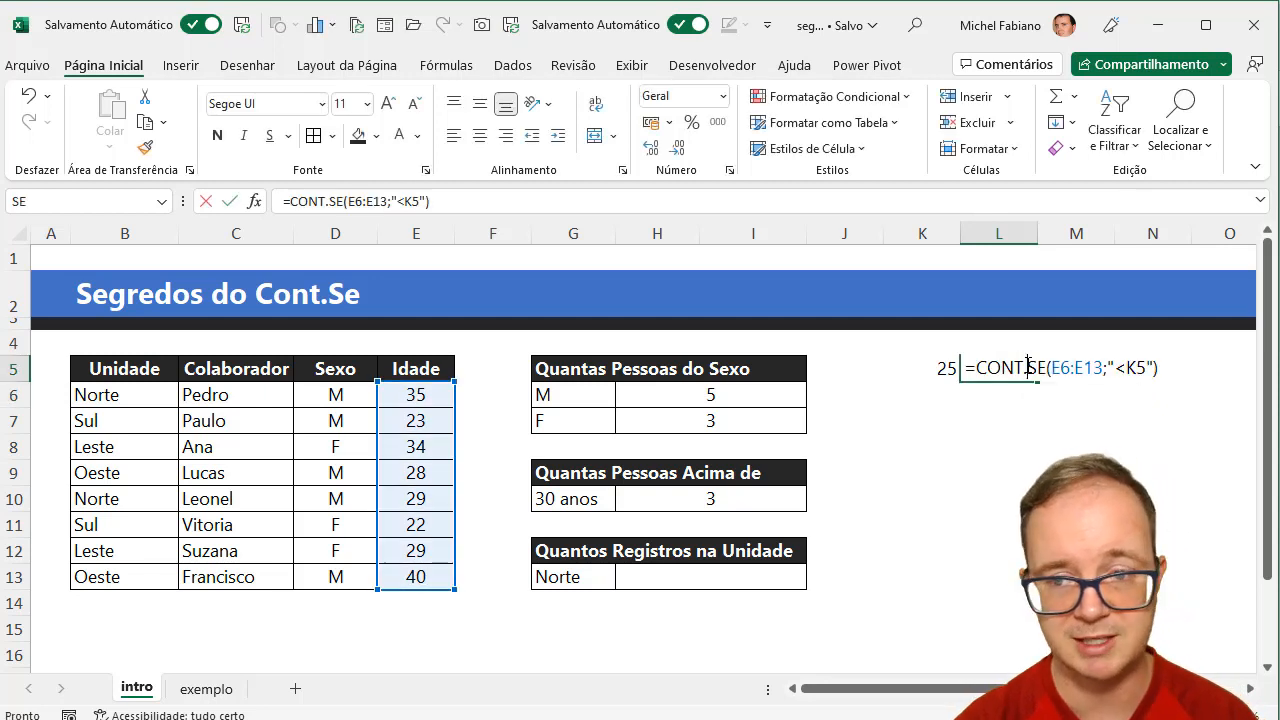
{"action": "left_click", "coordinate": [1125, 368]}
{"action": "type", "text": "\"&"}
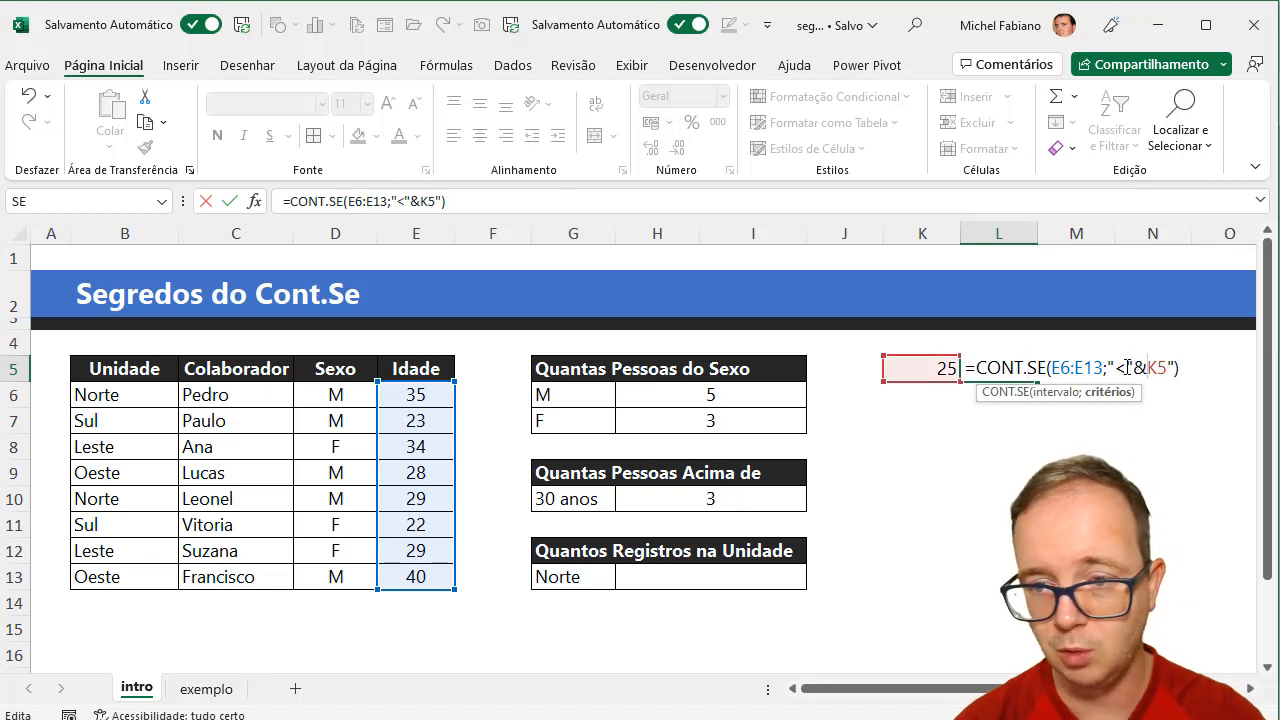
{"action": "left_click", "coordinate": [1174, 368]}
{"action": "key", "text": "BackSpace"}
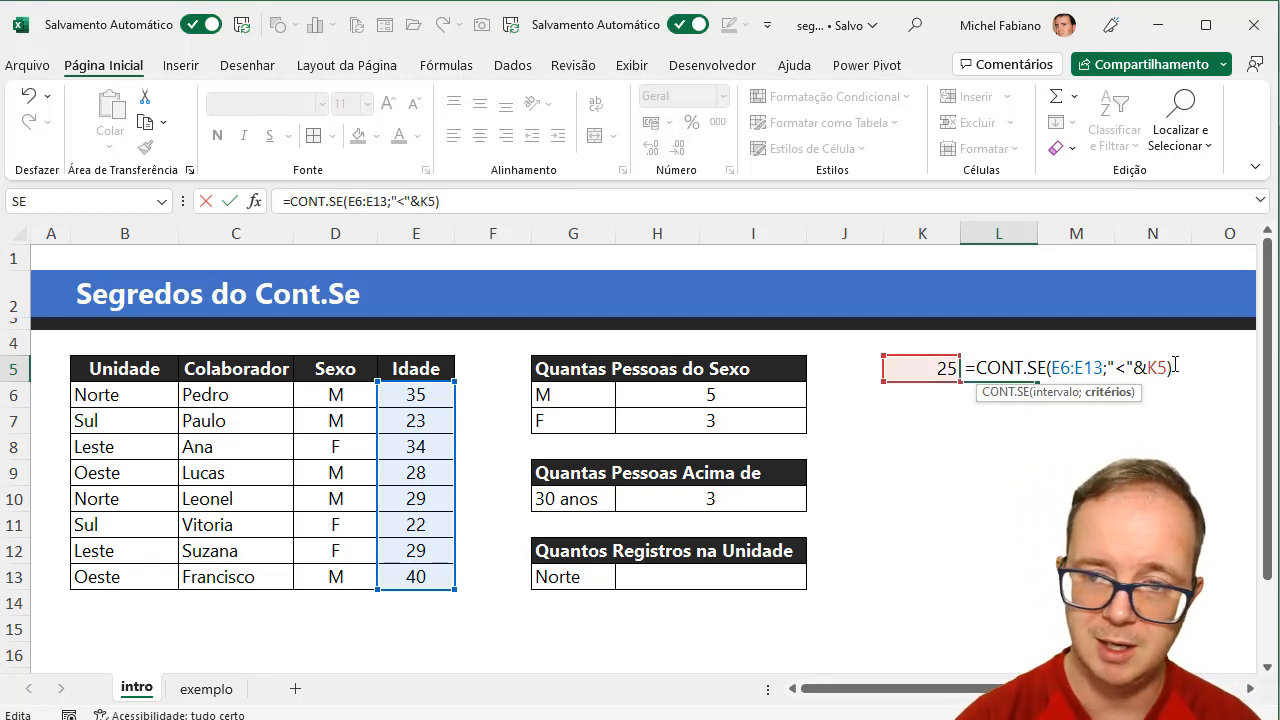
{"action": "key", "text": "Return"}
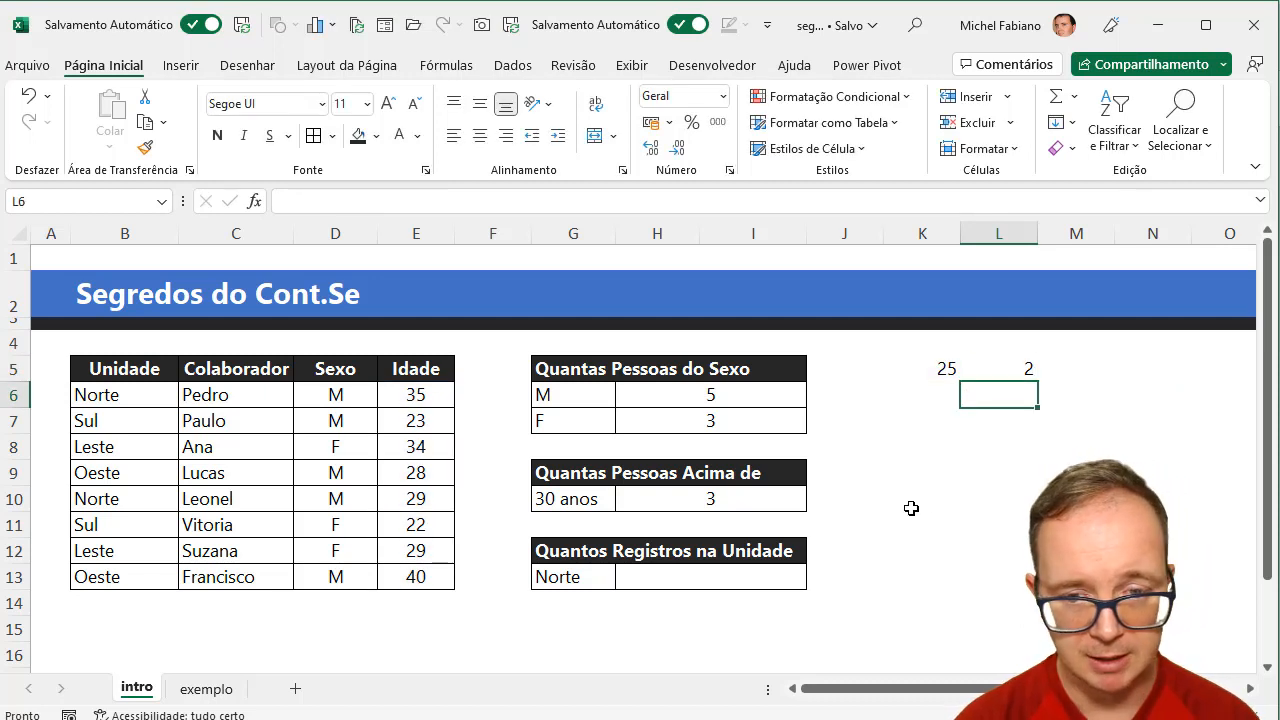
Enter =CONT.SE(B6:B13;G13) in H13 to count the records of the Norte unit
{"action": "left_click", "coordinate": [734, 575]}
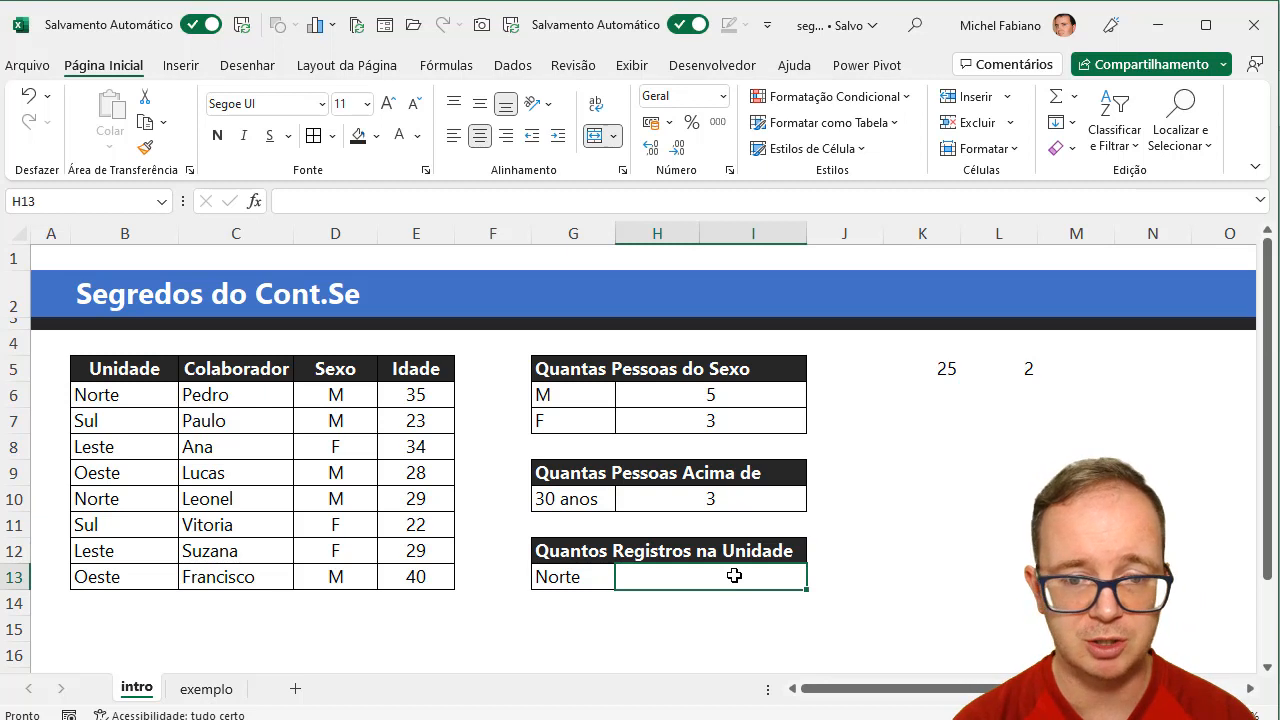
{"action": "type", "text": "=cont.se("}
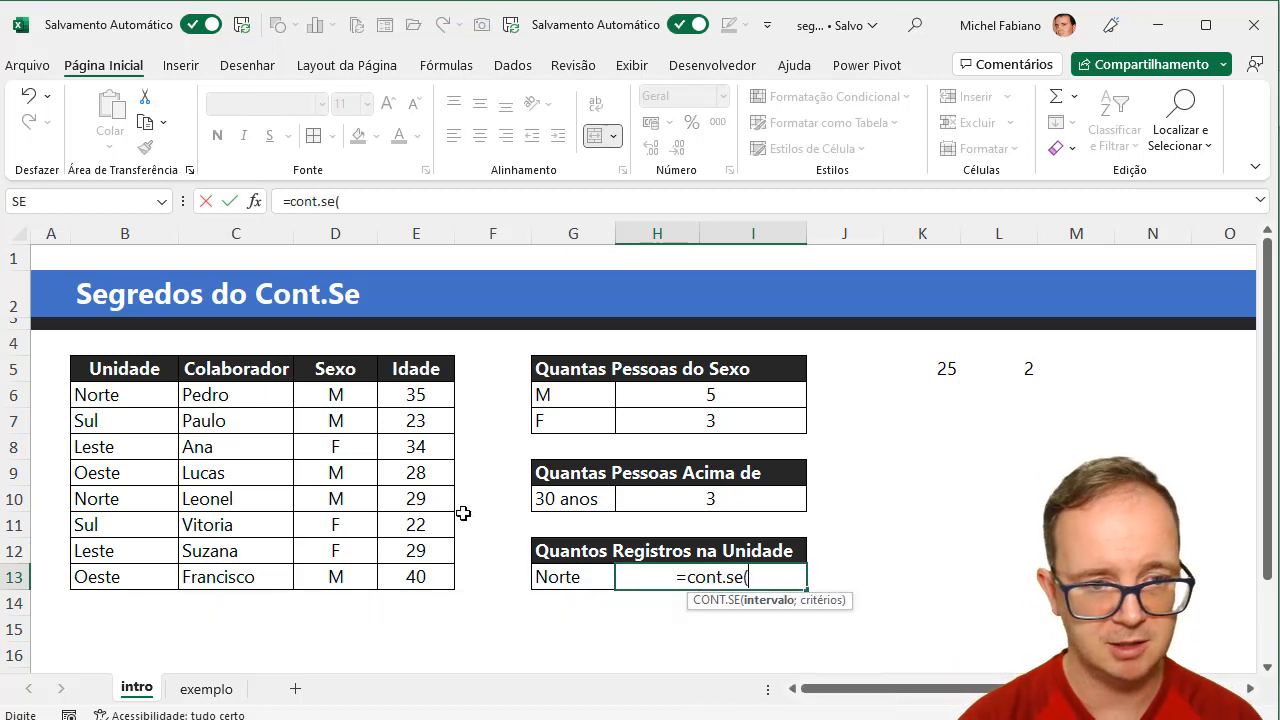
{"action": "left_click_drag", "start_coordinate": [140, 392], "coordinate": [128, 566]}
{"action": "type", "text": ";"}
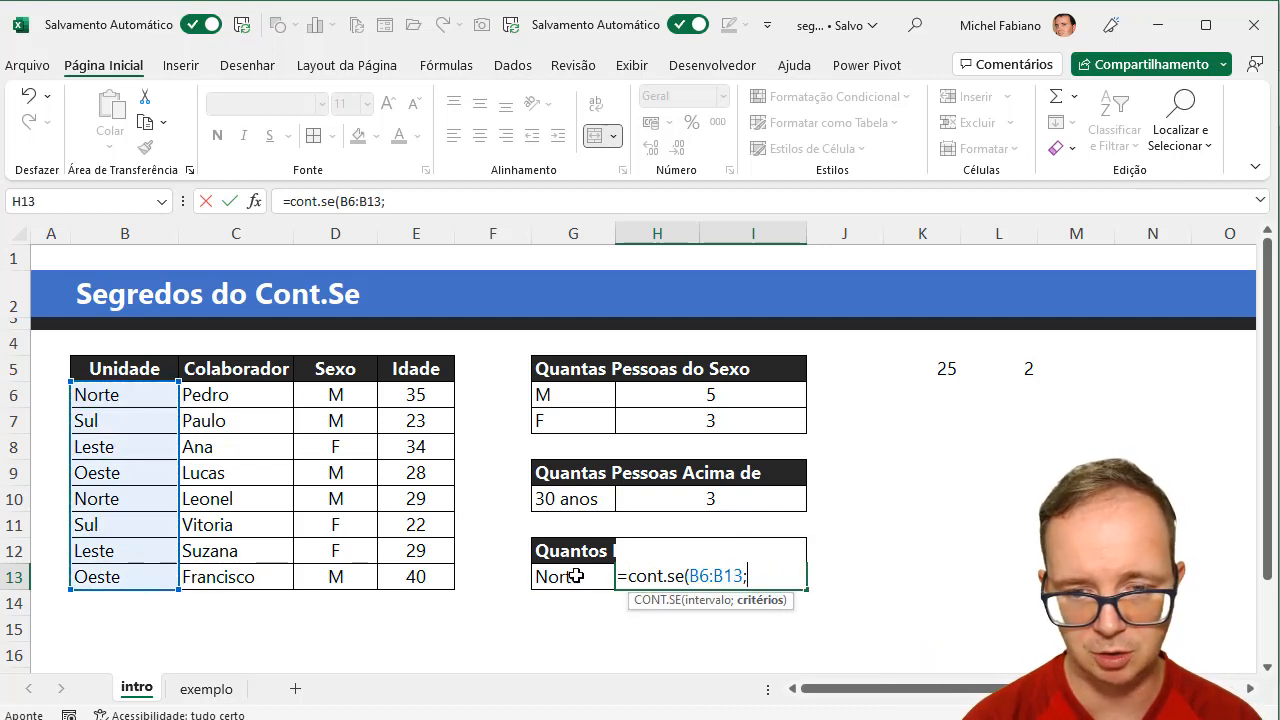
{"action": "left_click", "coordinate": [572, 574]}
{"action": "type", "text": ")"}
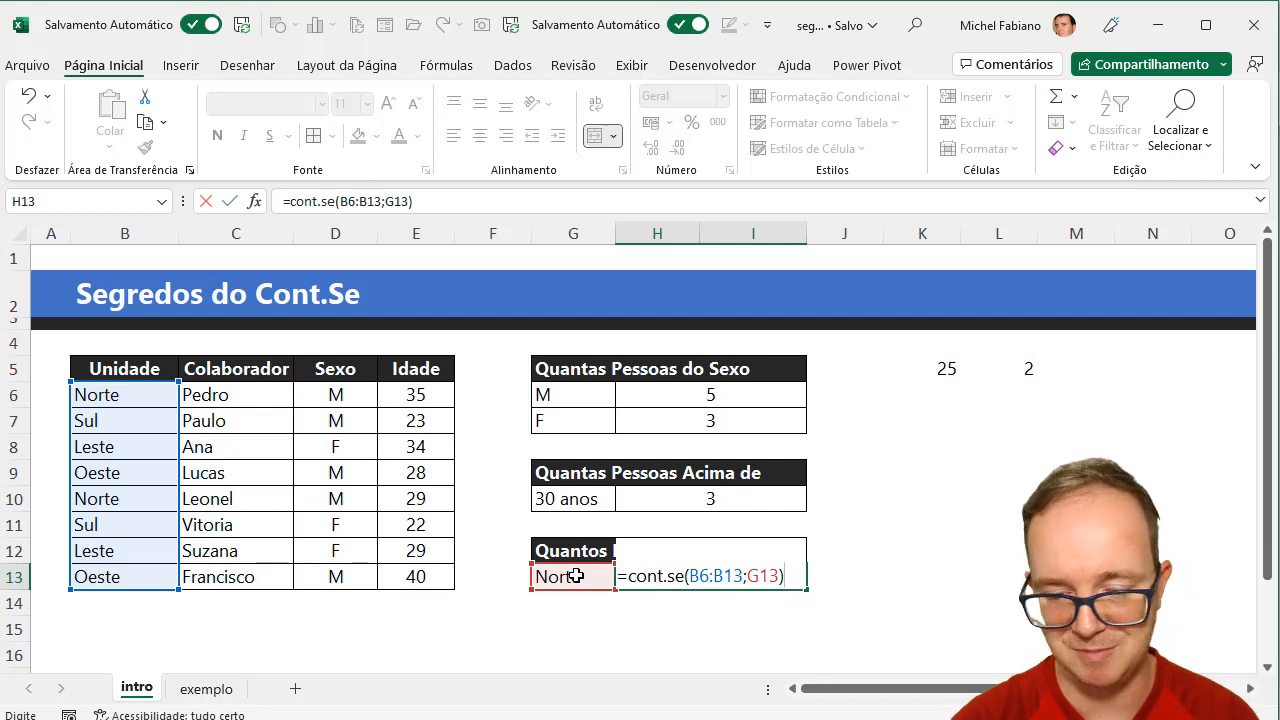
{"action": "key", "text": "Return"}
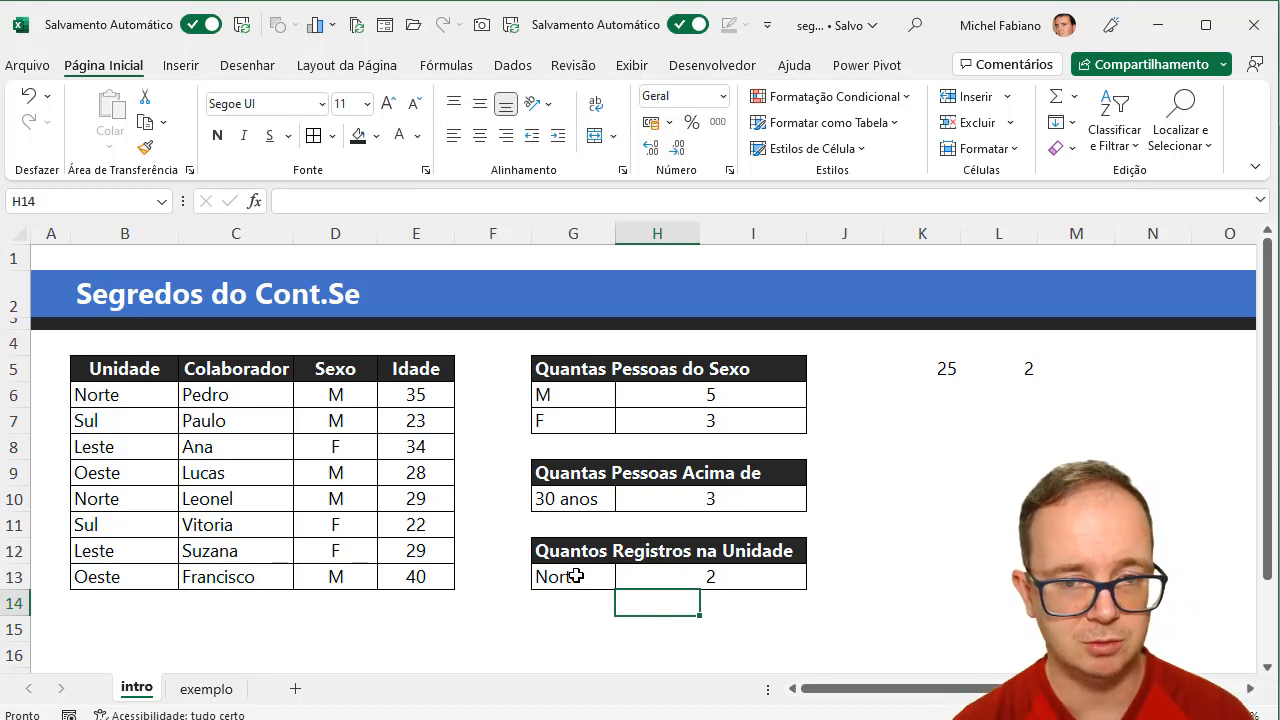
Note a pair of quotation marks "" in K6 and the comparison operators ><=<>>=<= in K7
{"action": "left_click", "coordinate": [932, 399]}
{"action": "type", "text": "\""}
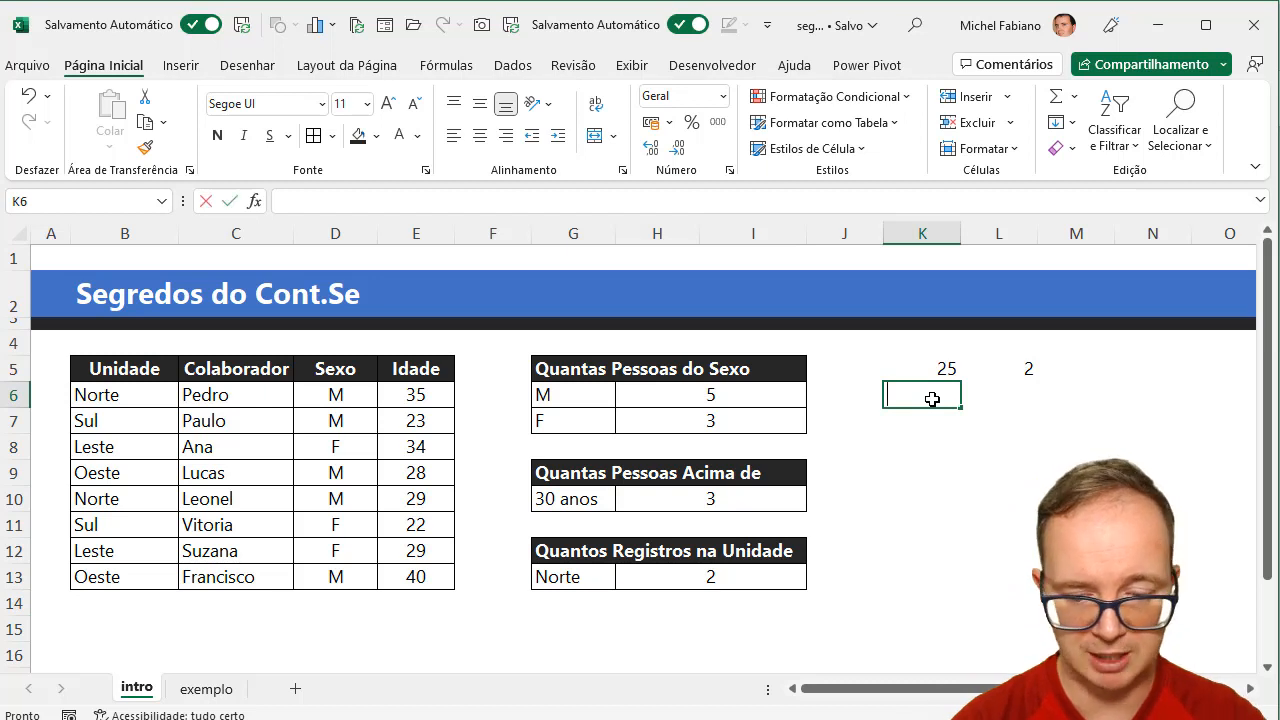
{"action": "type", "text": "\""}
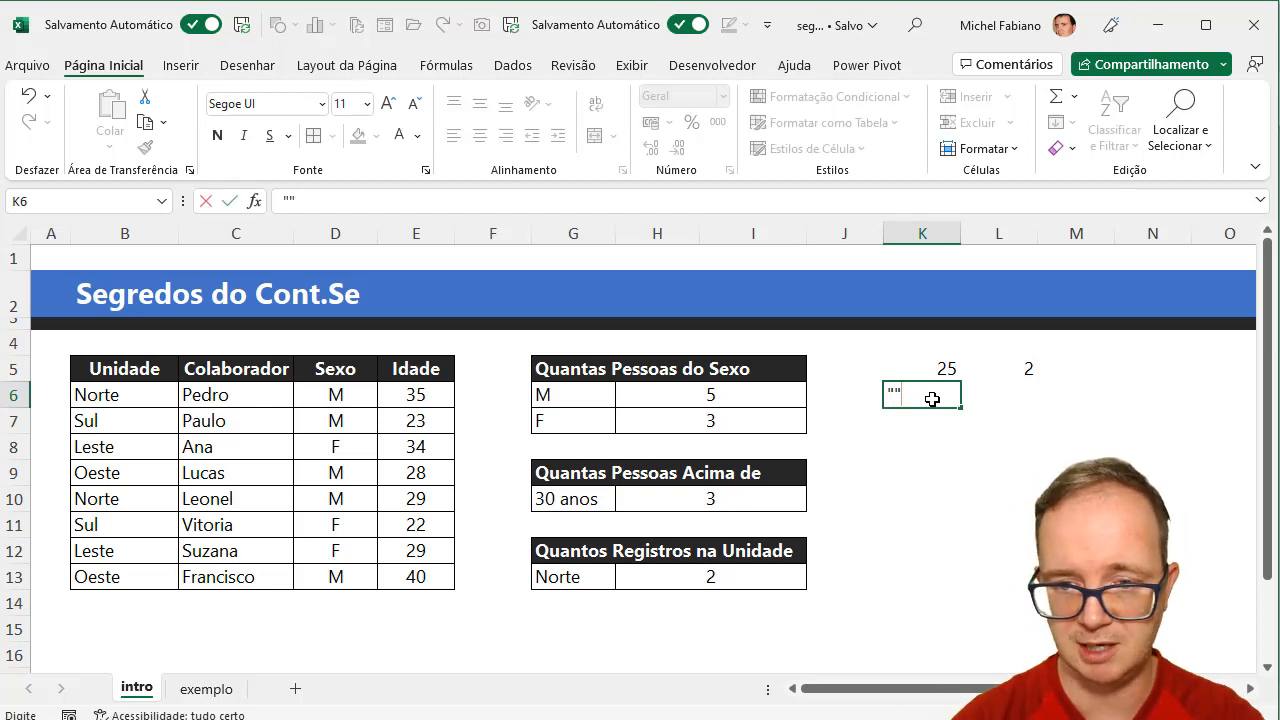
{"action": "key", "text": "Return"}
{"action": "type", "text": "><=<>"}
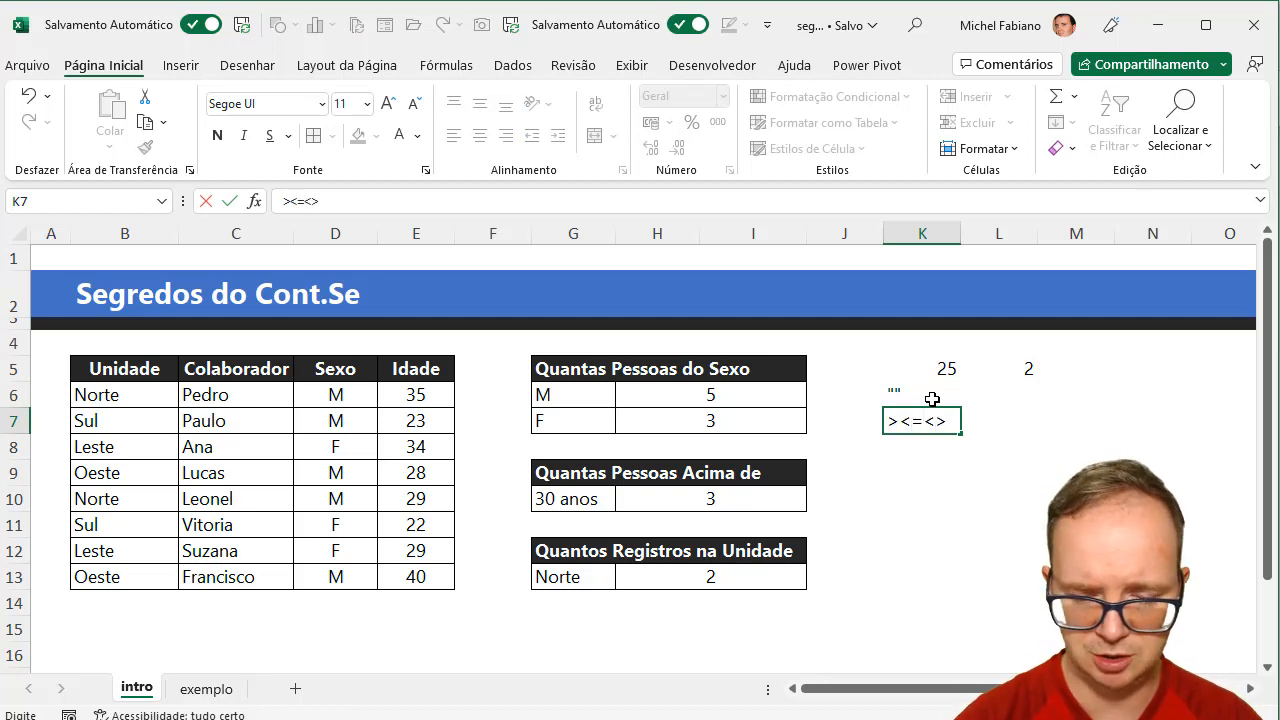
{"action": "type", "text": ">"}
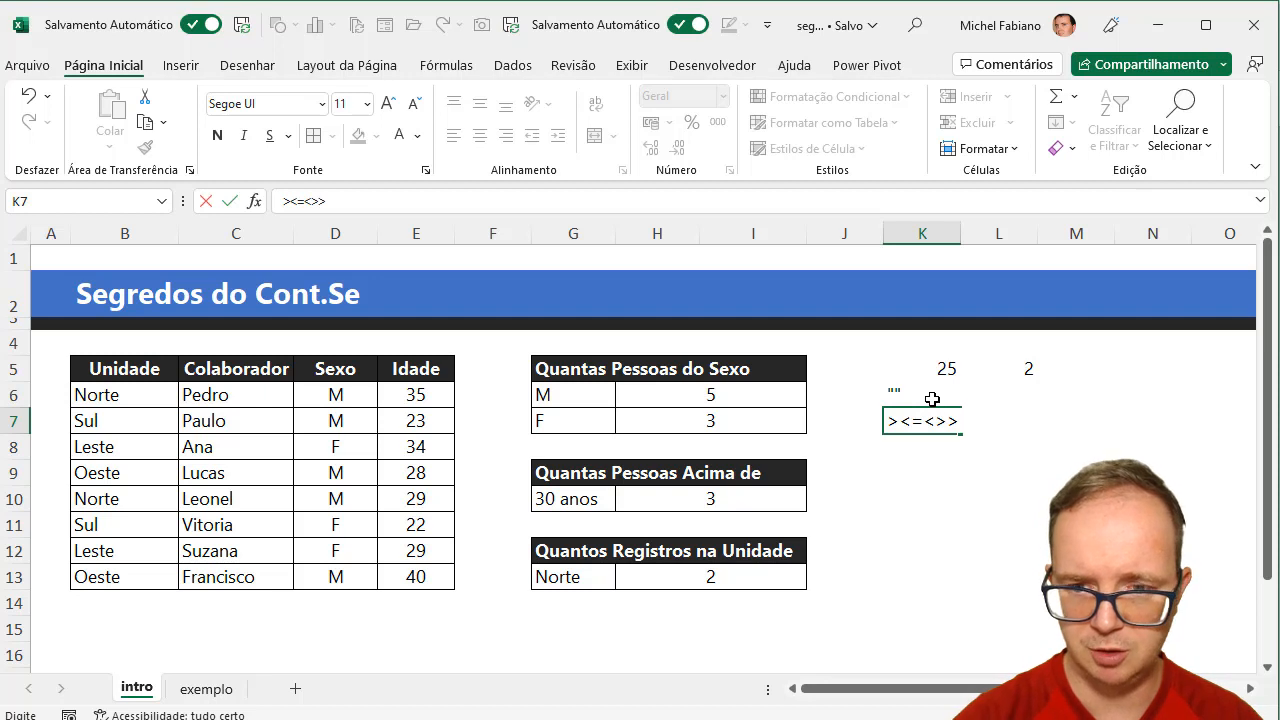
{"action": "type", "text": "=<="}
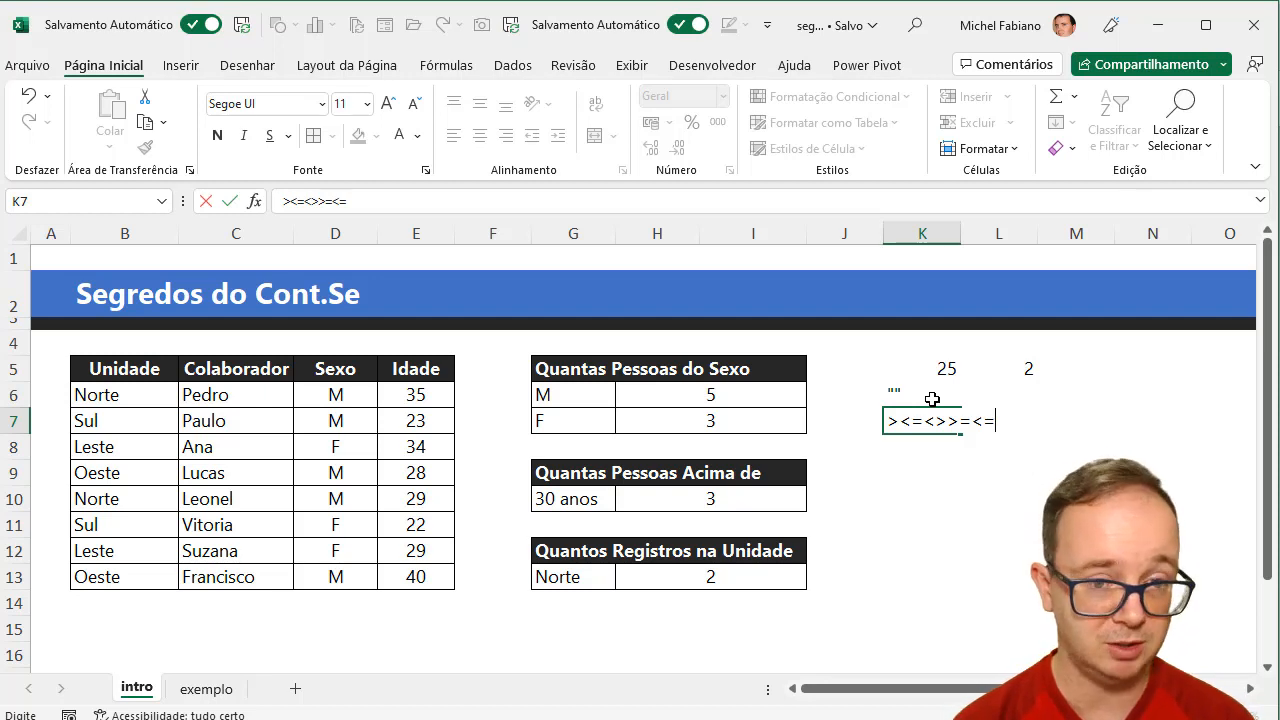
{"action": "key", "text": "Return"}
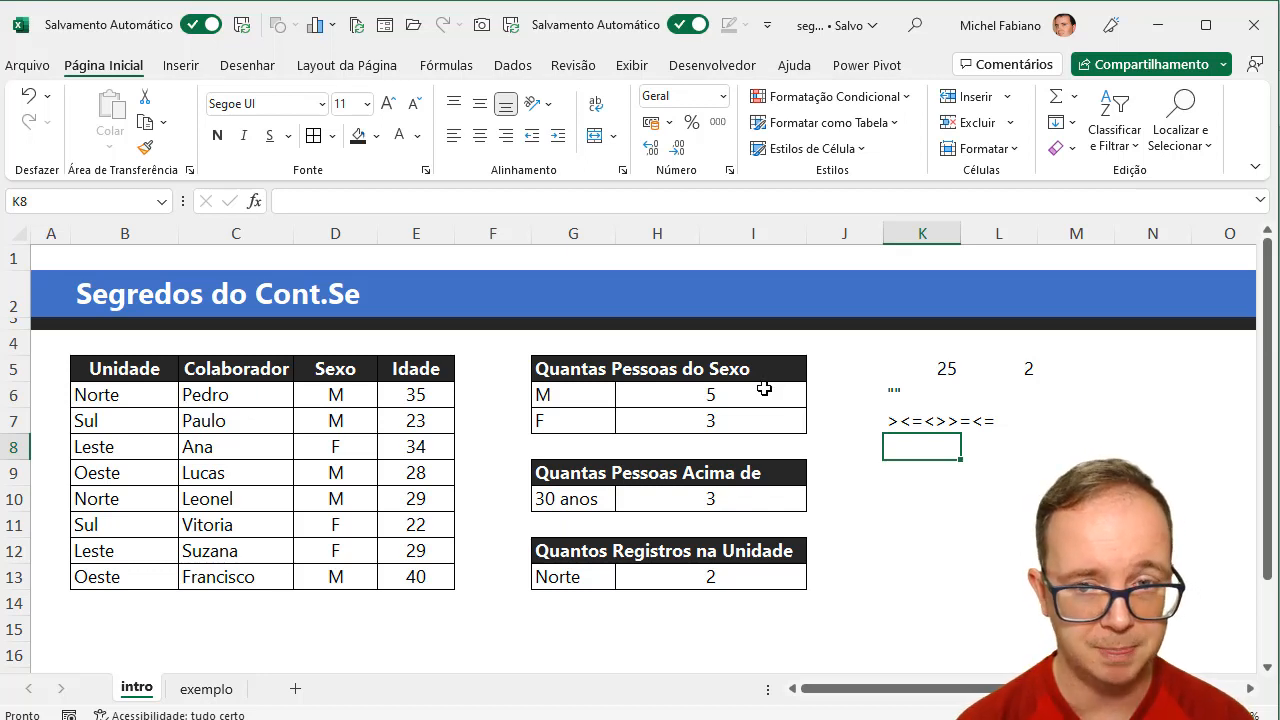
On the exemplo sheet, set the font size of the data in B6:E15 to 9 and narrow column F
{"action": "left_click", "coordinate": [228, 692]}
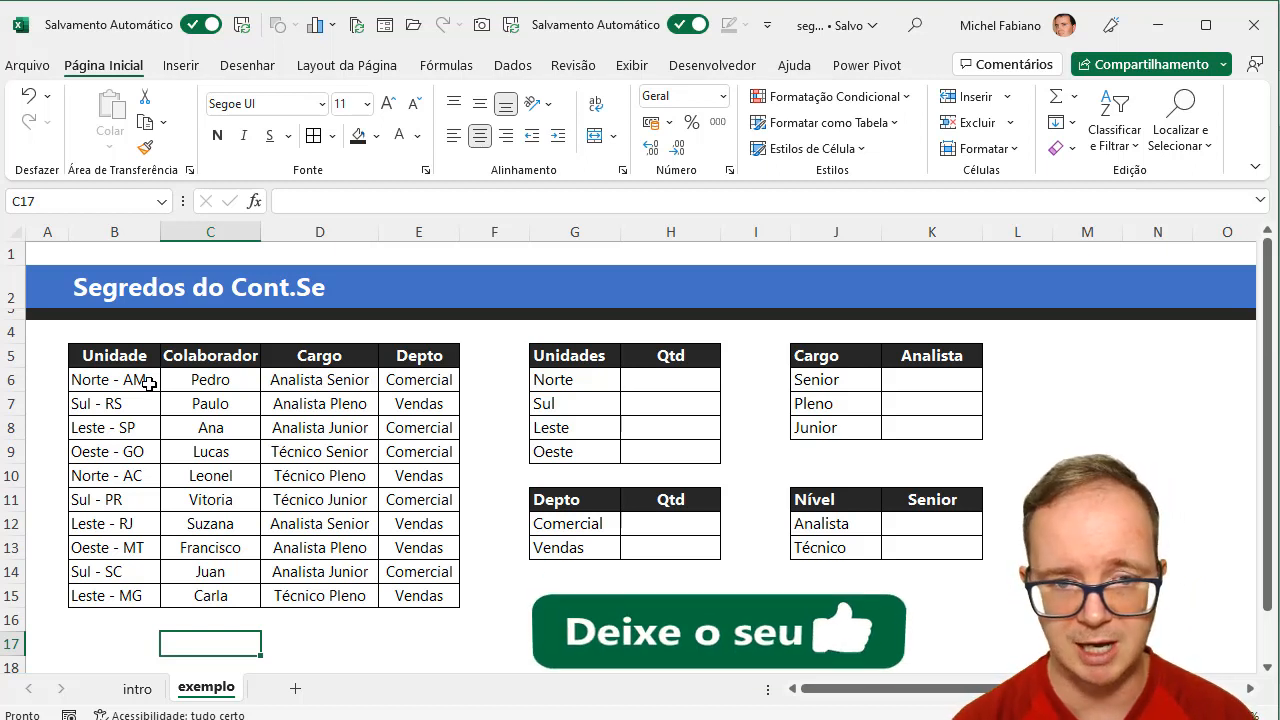
{"action": "left_click_drag", "start_coordinate": [148, 383], "coordinate": [418, 598]}
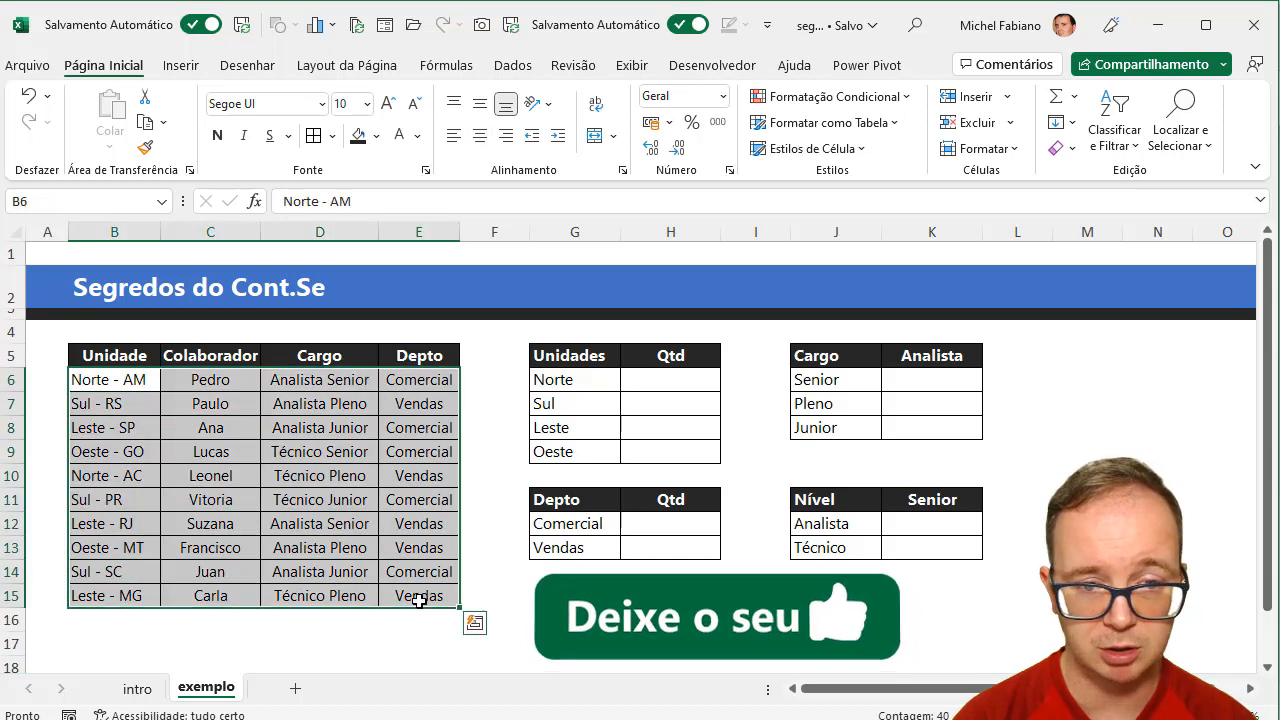
{"action": "left_click", "coordinate": [415, 104]}
{"action": "left_click", "coordinate": [415, 104]}
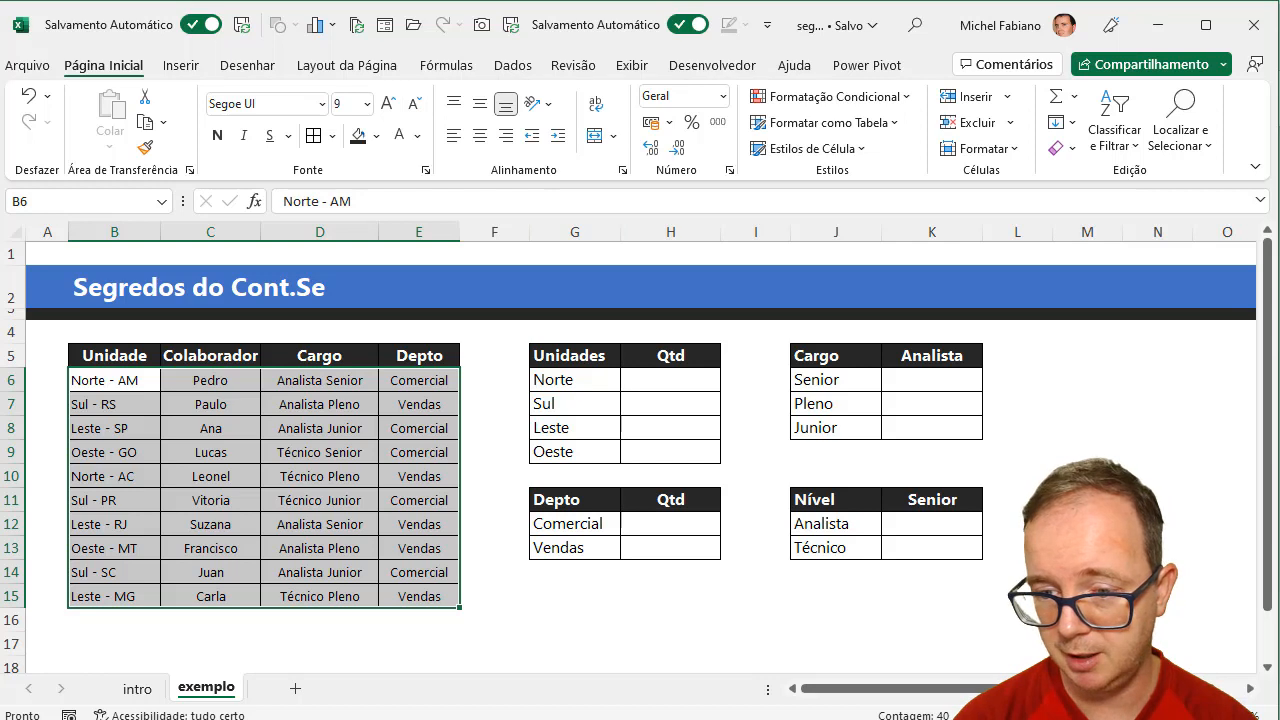
{"action": "scroll", "coordinate": [640, 450], "scroll_direction": "up", "scroll_amount": 1}
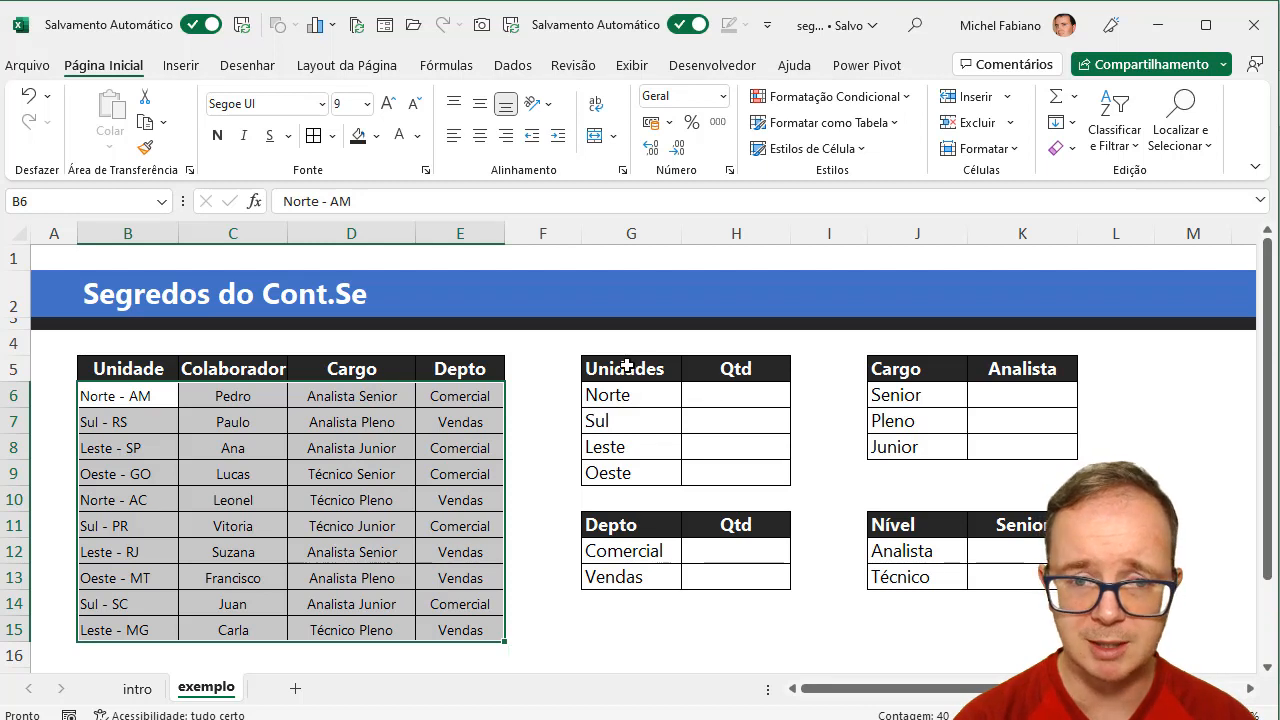
{"action": "left_click_drag", "start_coordinate": [582, 240], "coordinate": [551, 240]}
Enter =CONT.SE(B6:B15;G6) in H6 to count the Norte unit in the Unidades table
{"action": "left_click_drag", "start_coordinate": [690, 398], "coordinate": [688, 474]}
{"action": "left_click_drag", "start_coordinate": [148, 398], "coordinate": [120, 632]}
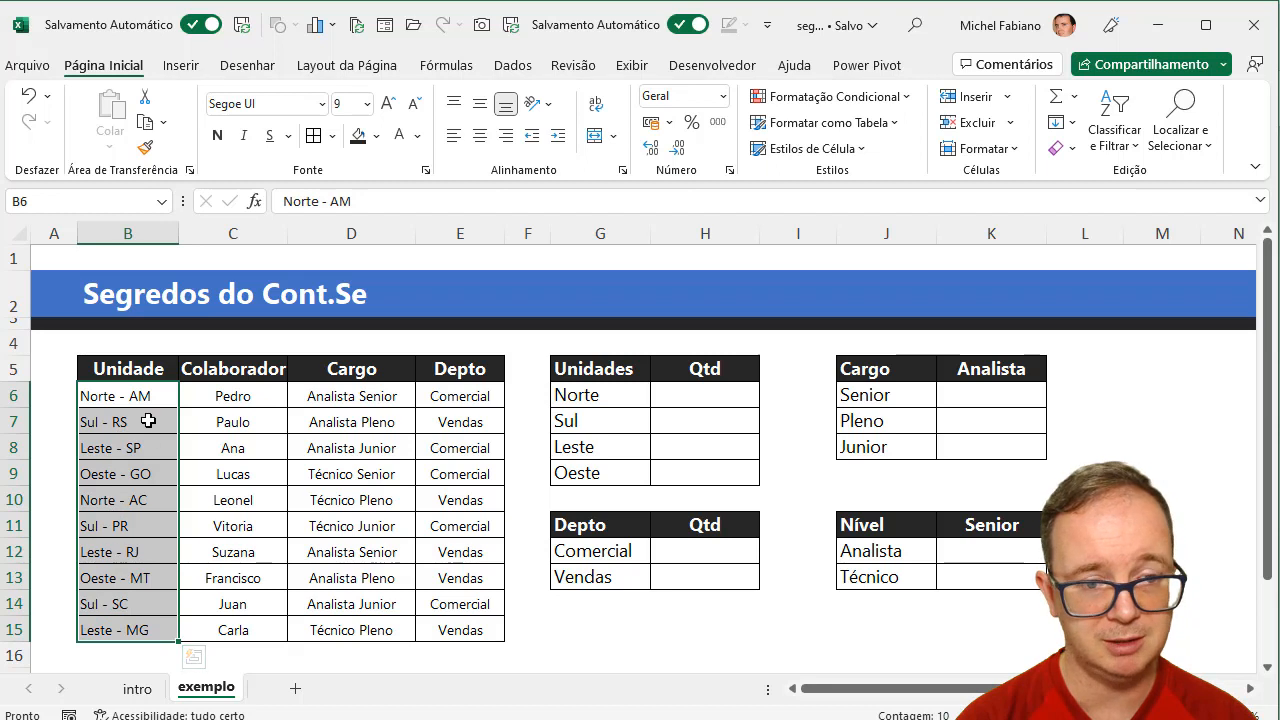
{"action": "left_click", "coordinate": [720, 398]}
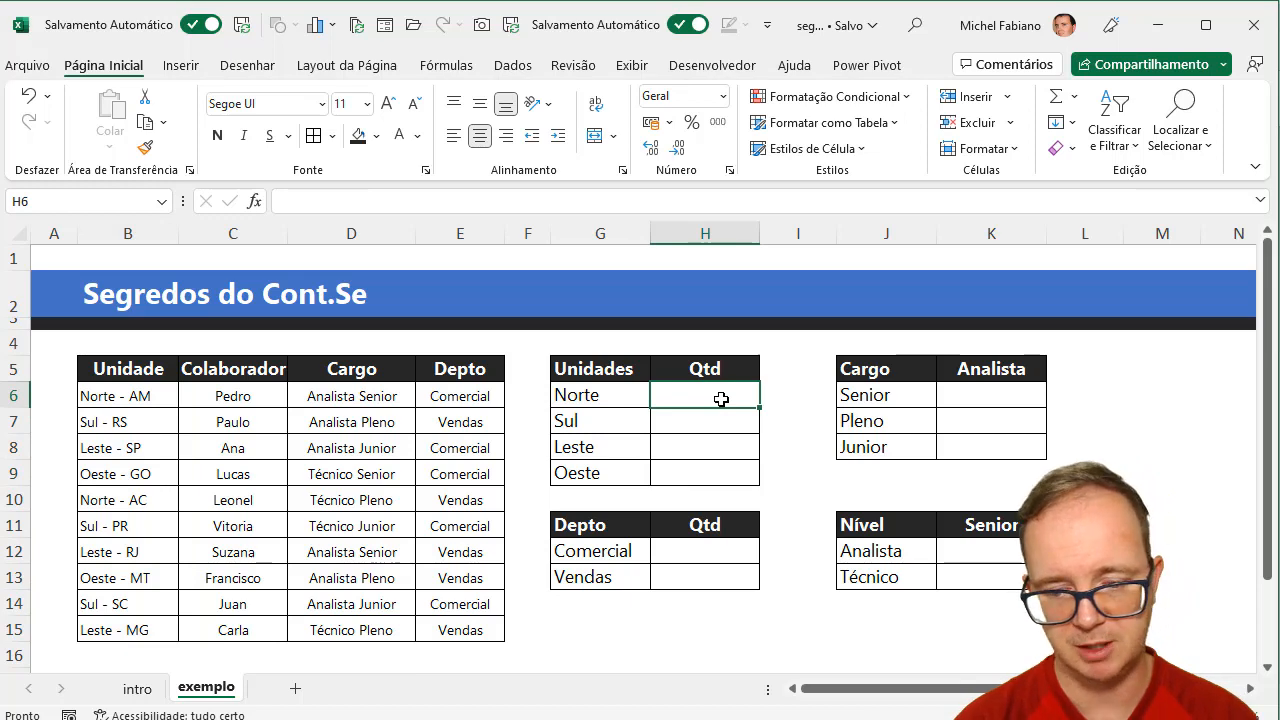
{"action": "type", "text": "=cont.se"}
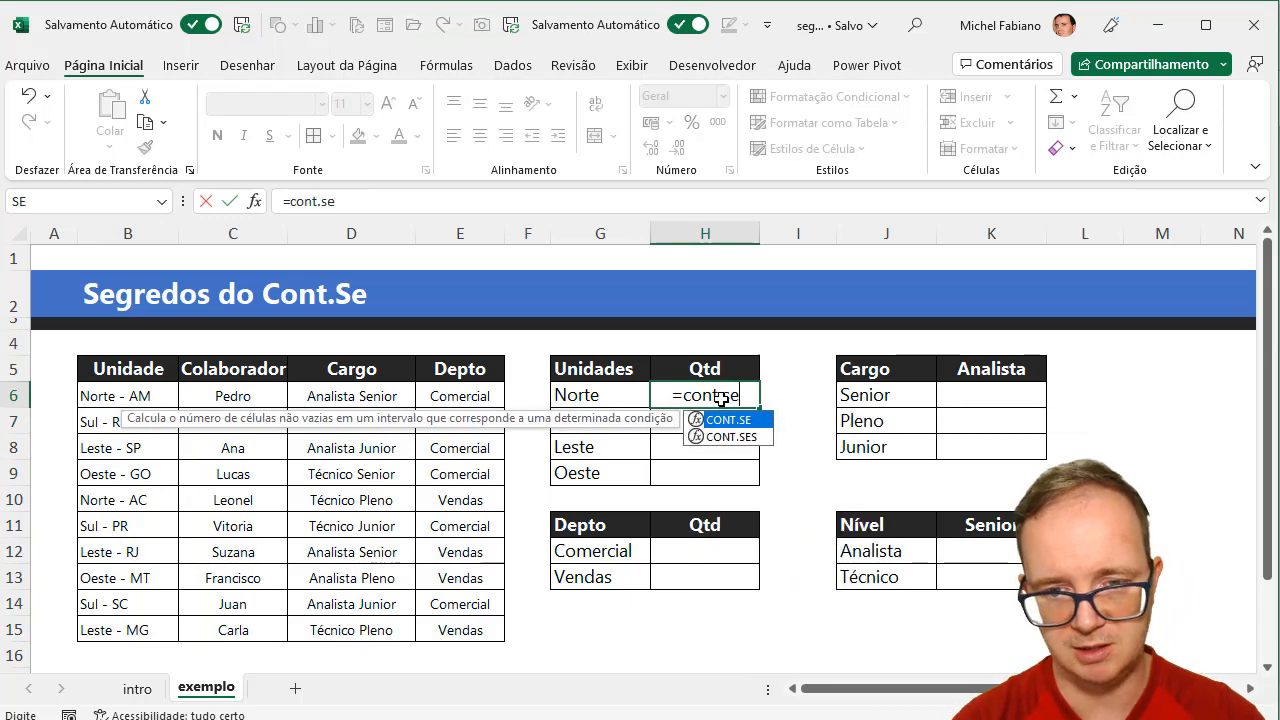
{"action": "type", "text": "("}
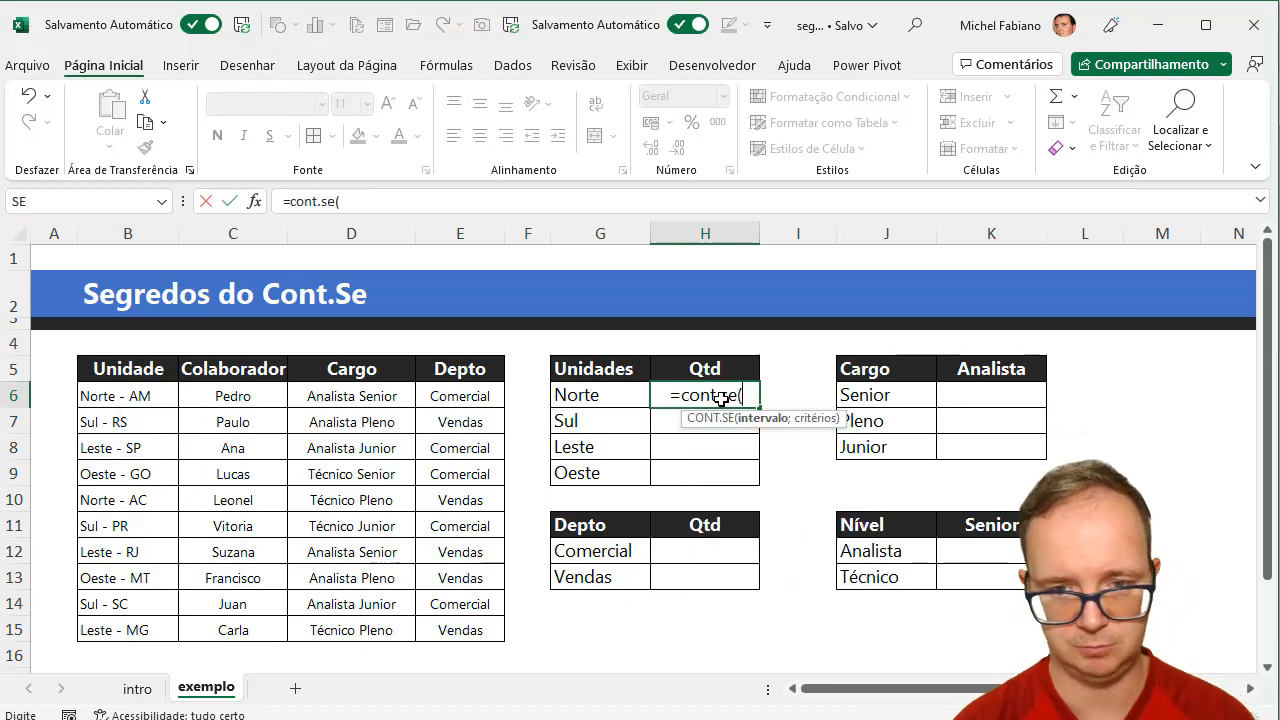
{"action": "left_click", "coordinate": [130, 395]}
{"action": "left_click_drag", "start_coordinate": [130, 395], "coordinate": [115, 630]}
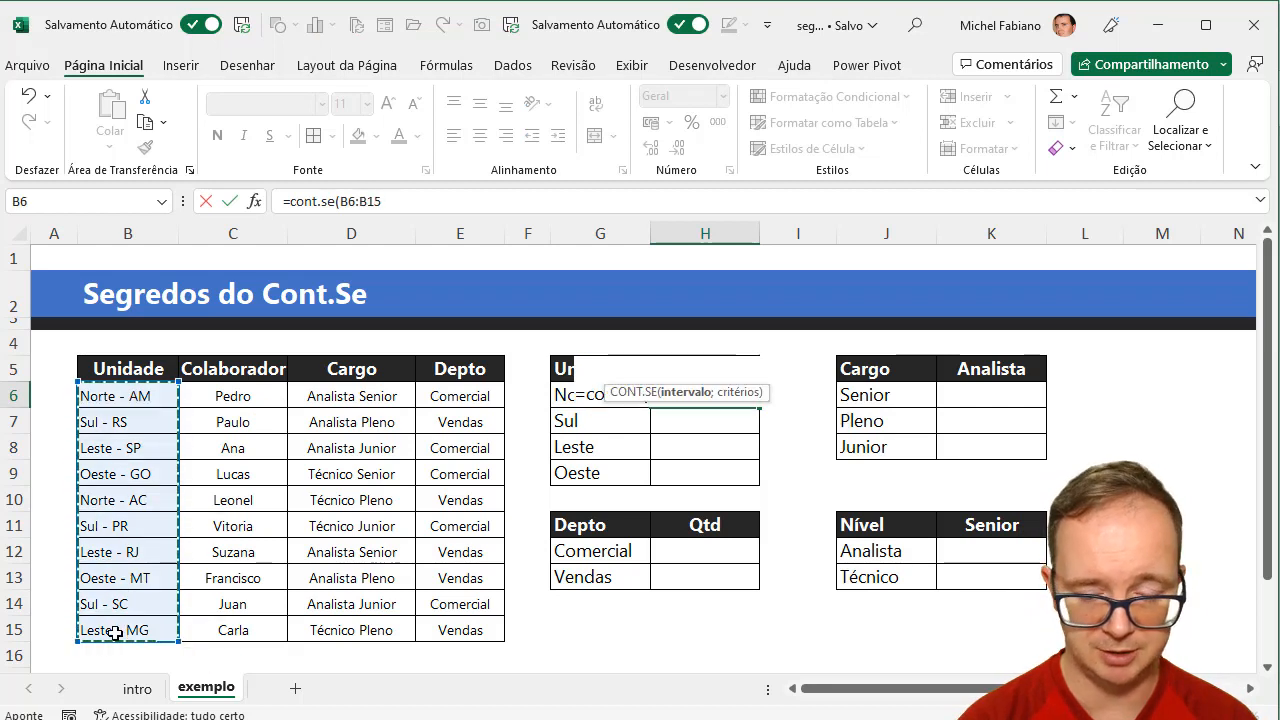
{"action": "type", "text": ";"}
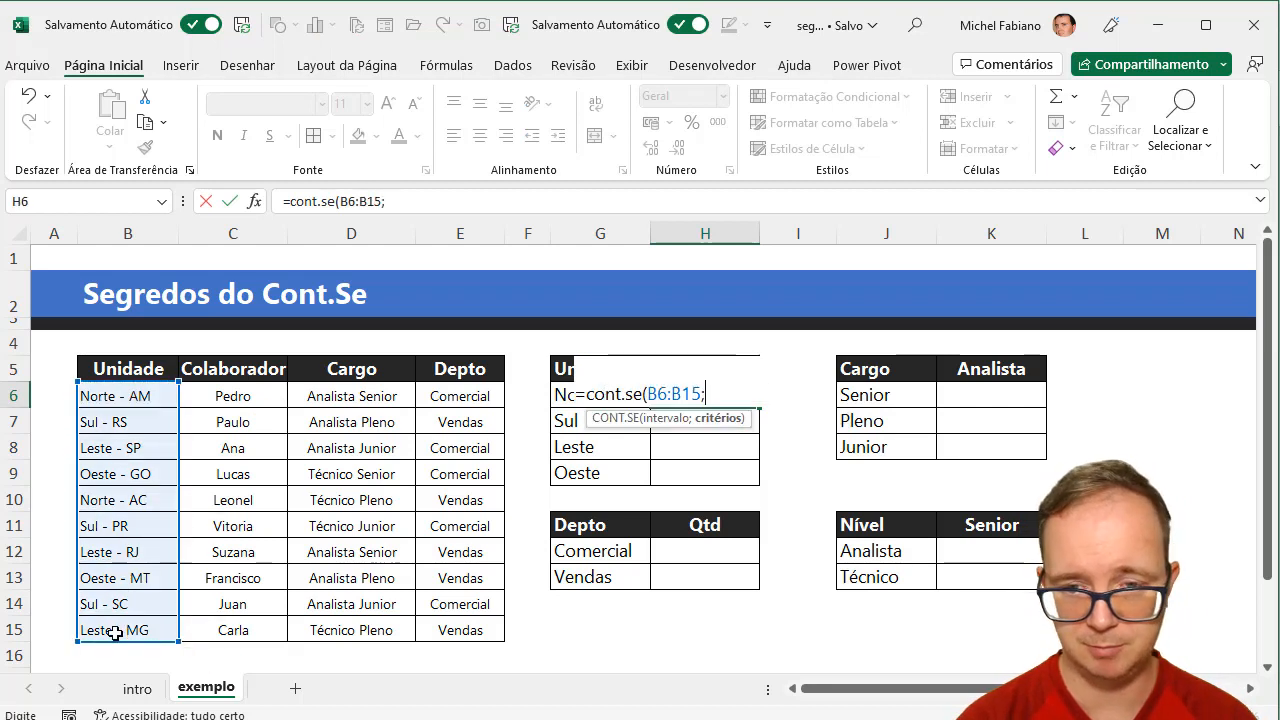
{"action": "left_click", "coordinate": [560, 392]}
{"action": "type", "text": ")"}
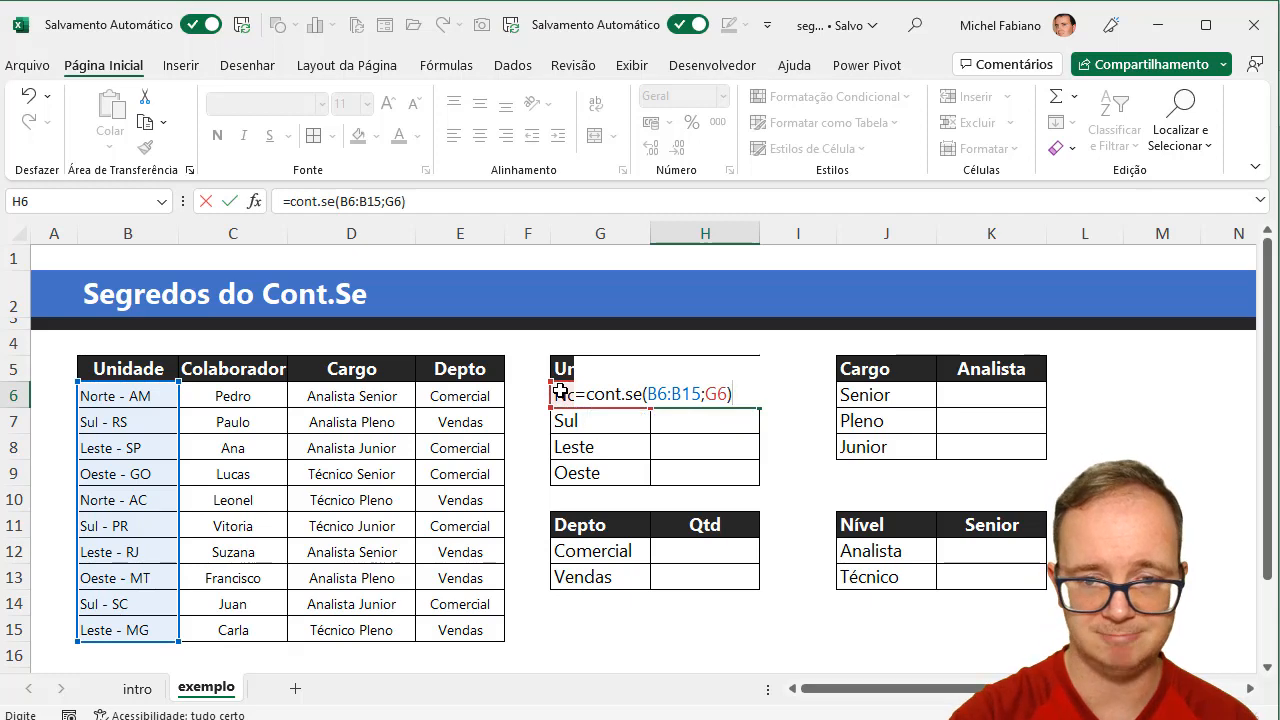
{"action": "key", "text": "Return"}
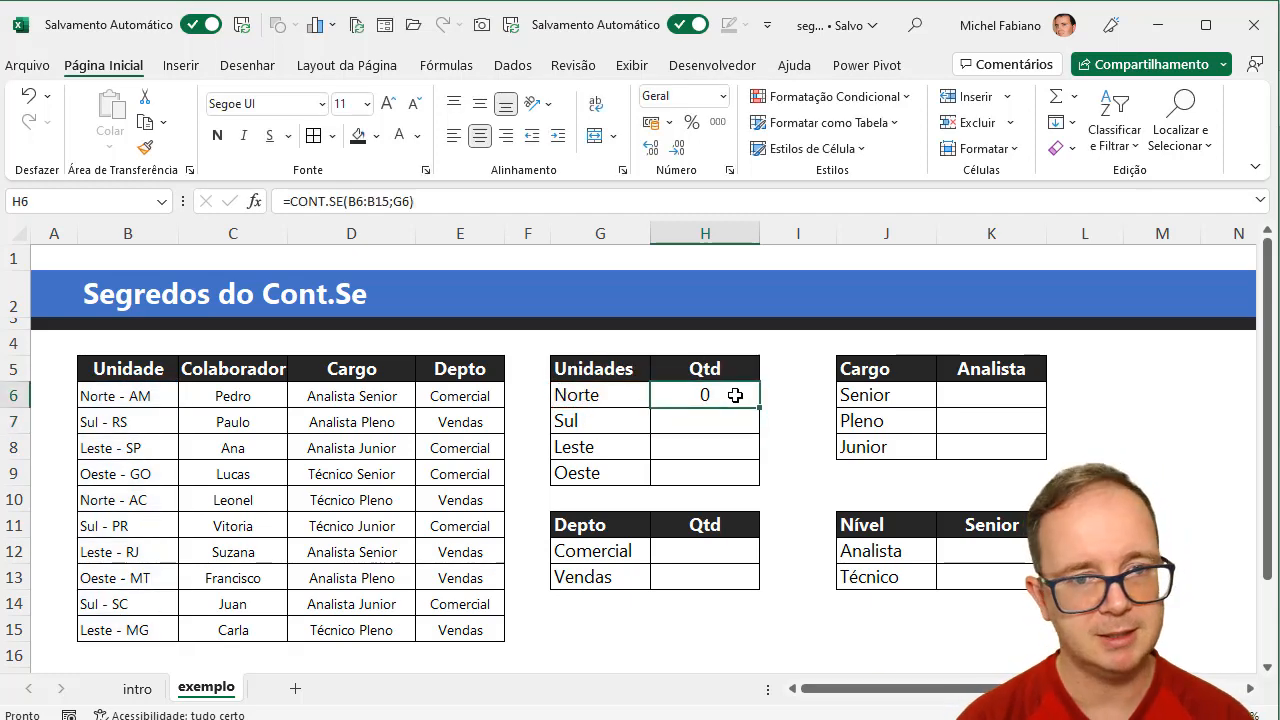
Append the wildcard &"*" to the G6 criterion in H6's CONT.SE formula and check it against the Norte records
{"action": "double_click", "coordinate": [736, 395]}
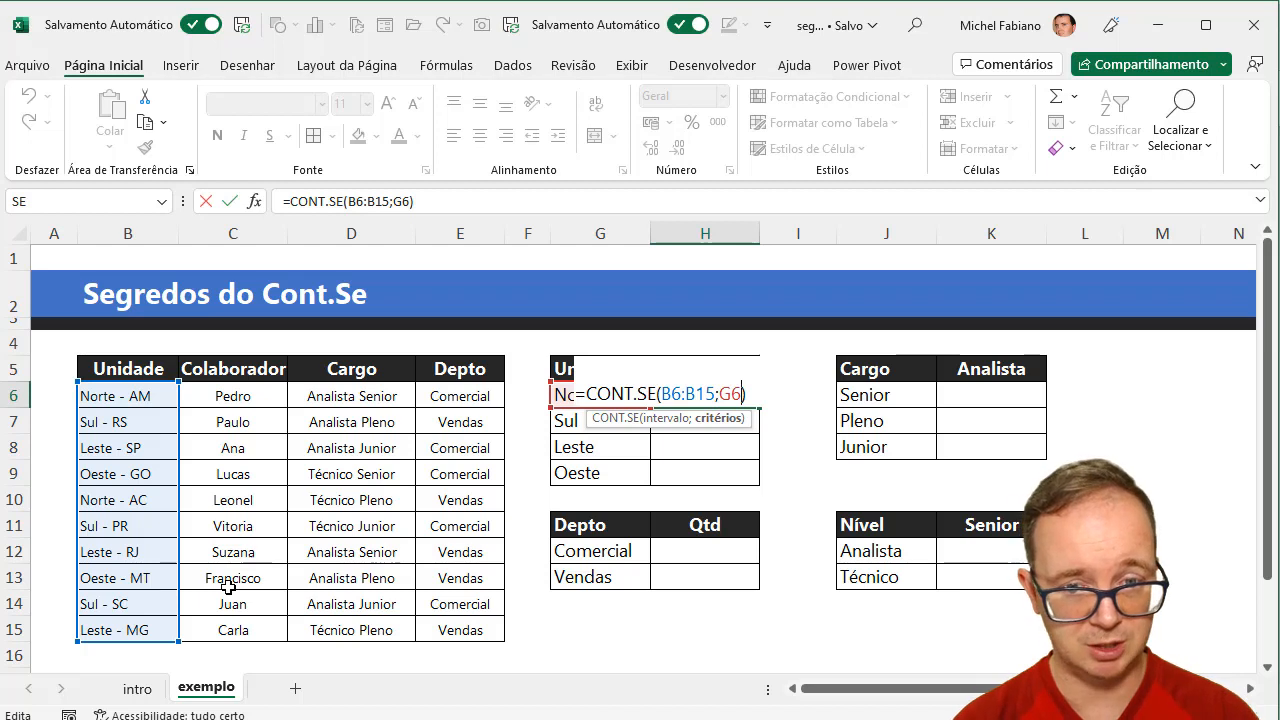
{"action": "type", "text": "&"}
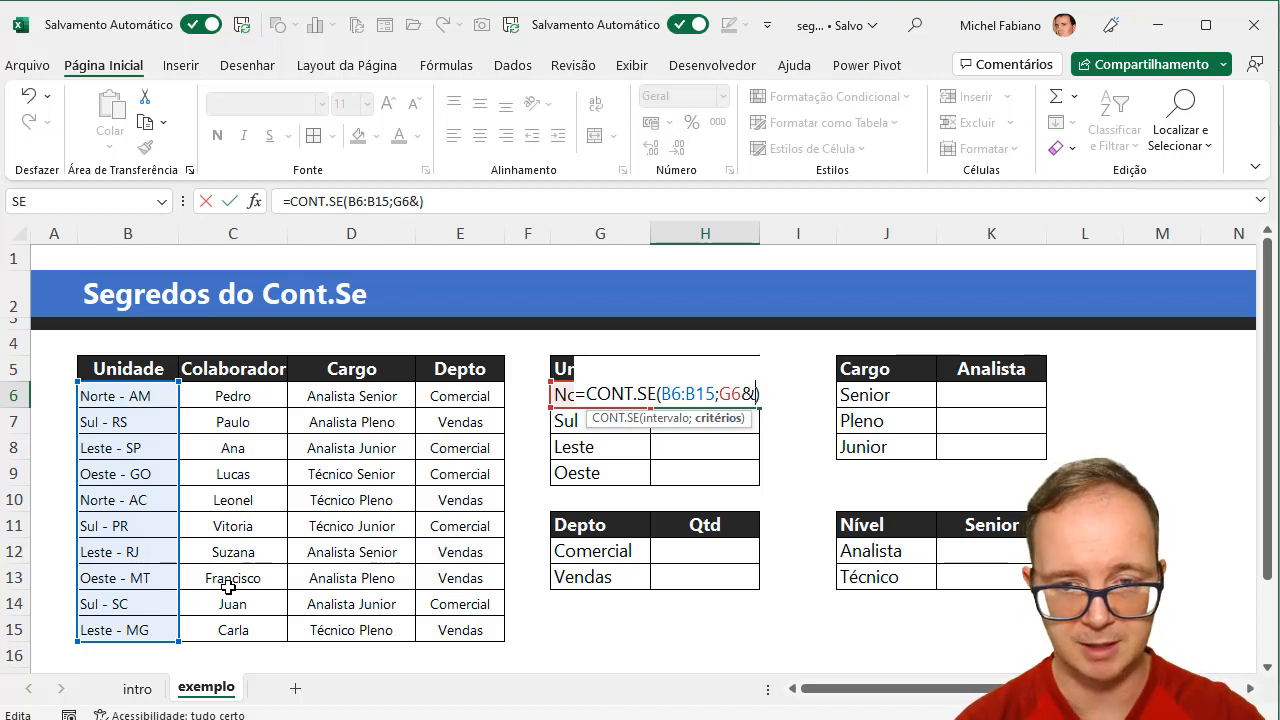
{"action": "type", "text": "\"*\""}
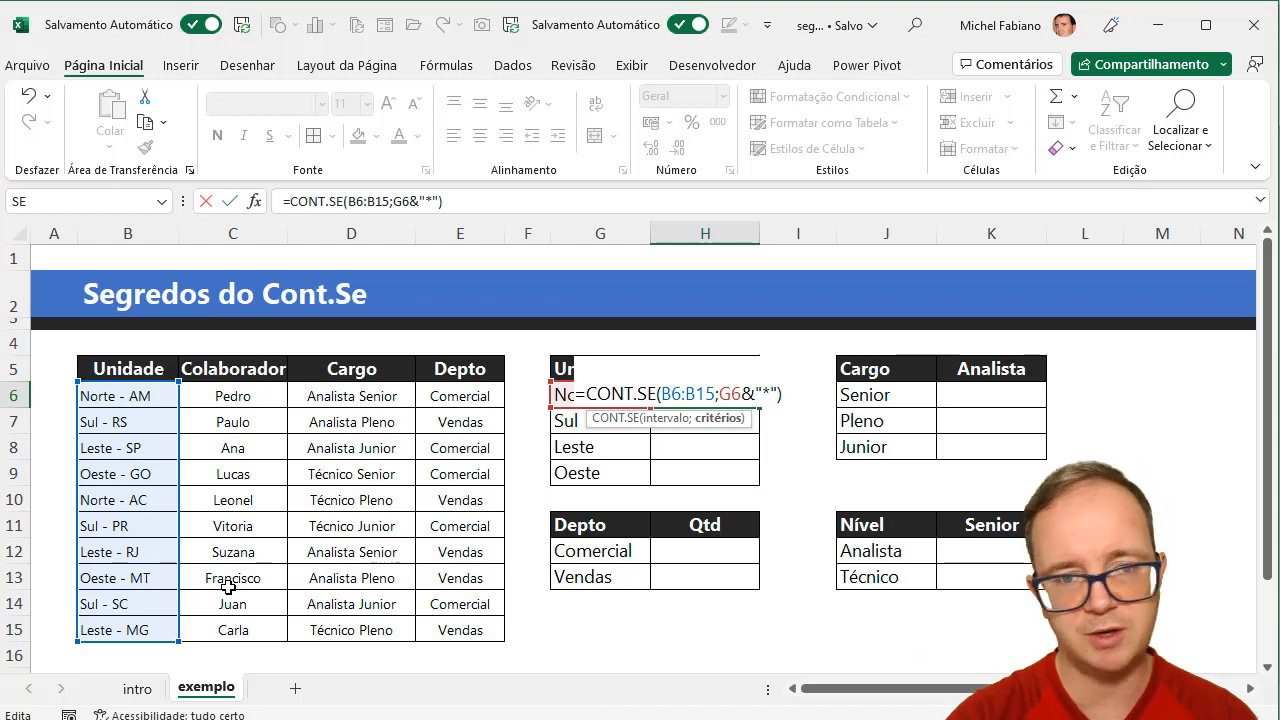
{"action": "key", "text": "Return"}
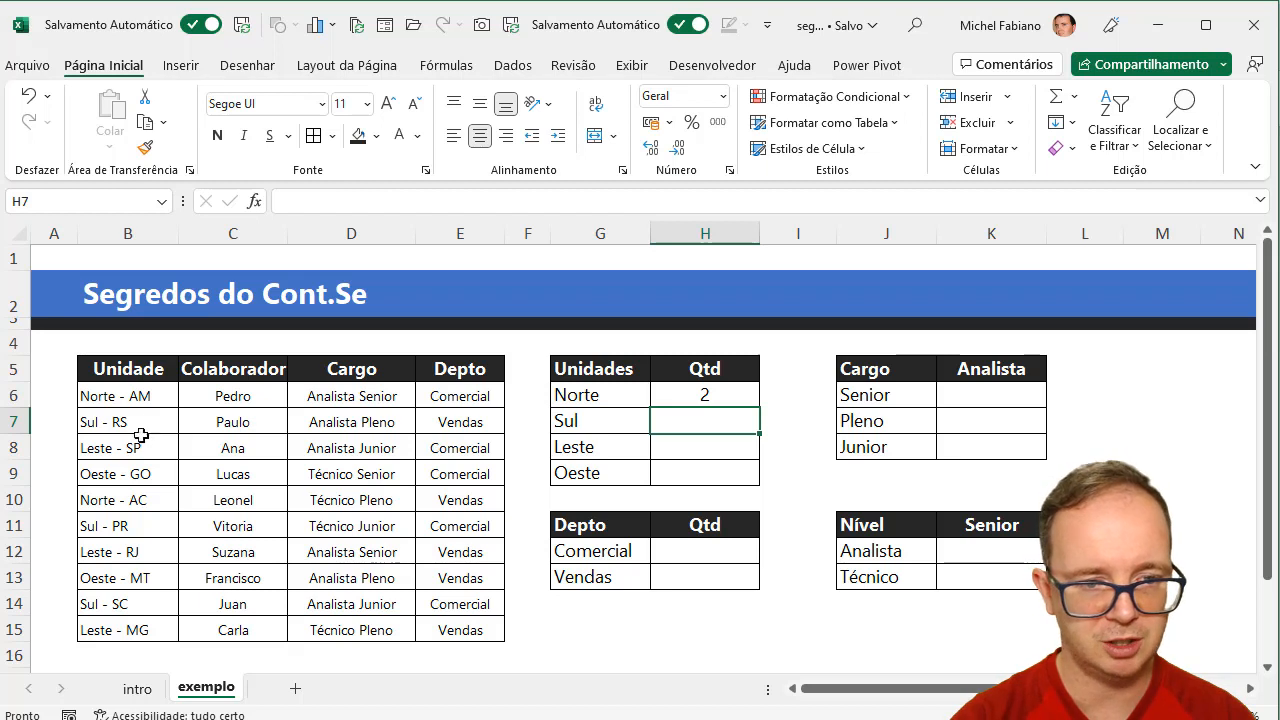
{"action": "left_click", "coordinate": [134, 400]}
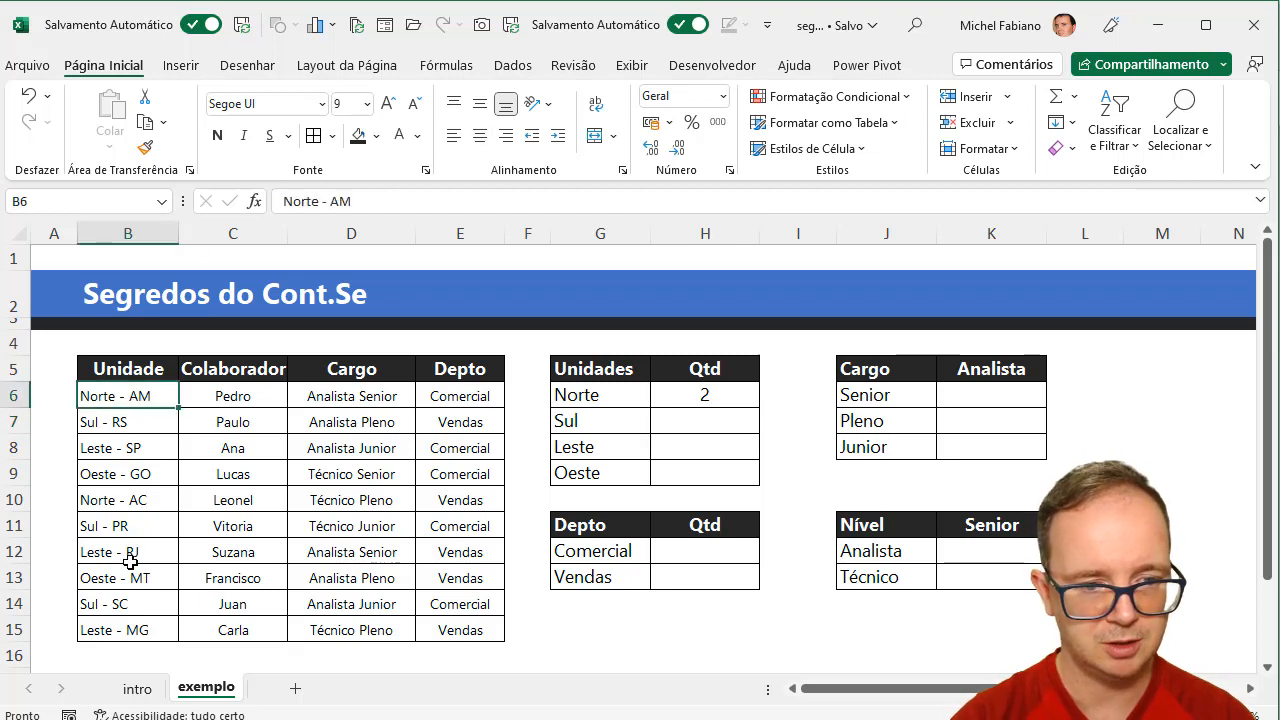
{"action": "left_click", "coordinate": [133, 494]}
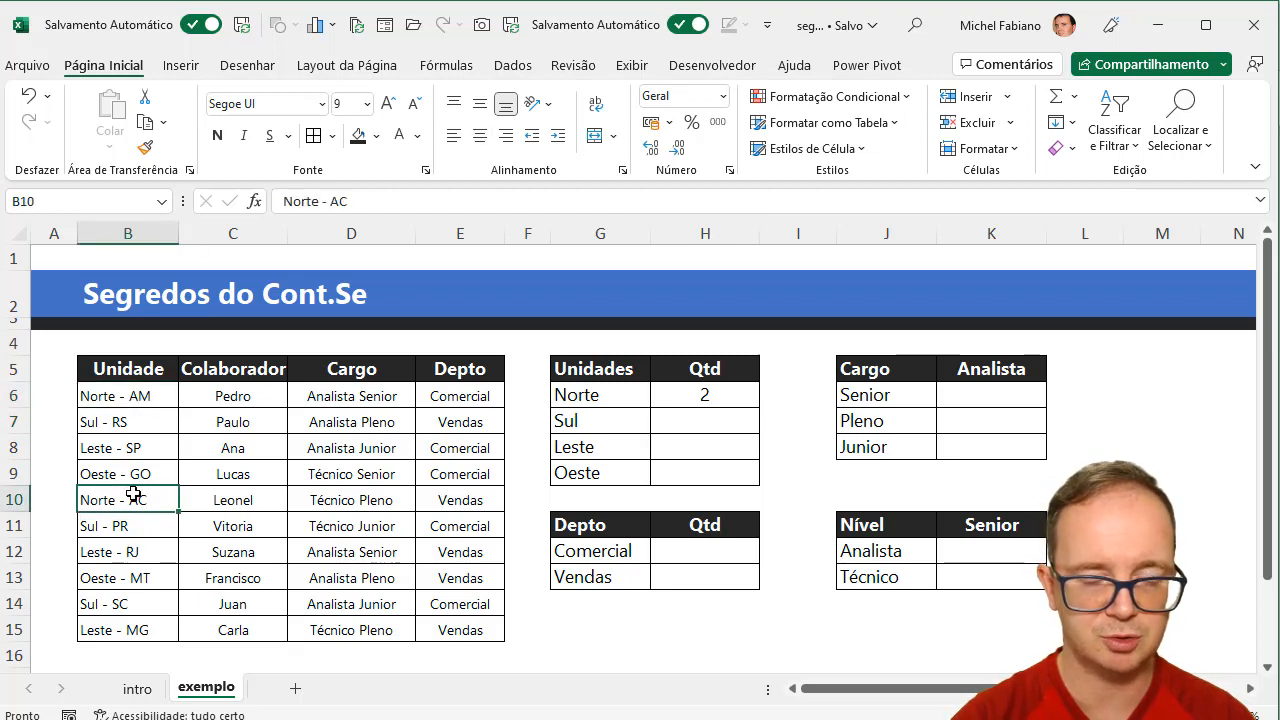
{"action": "left_click", "coordinate": [701, 398]}
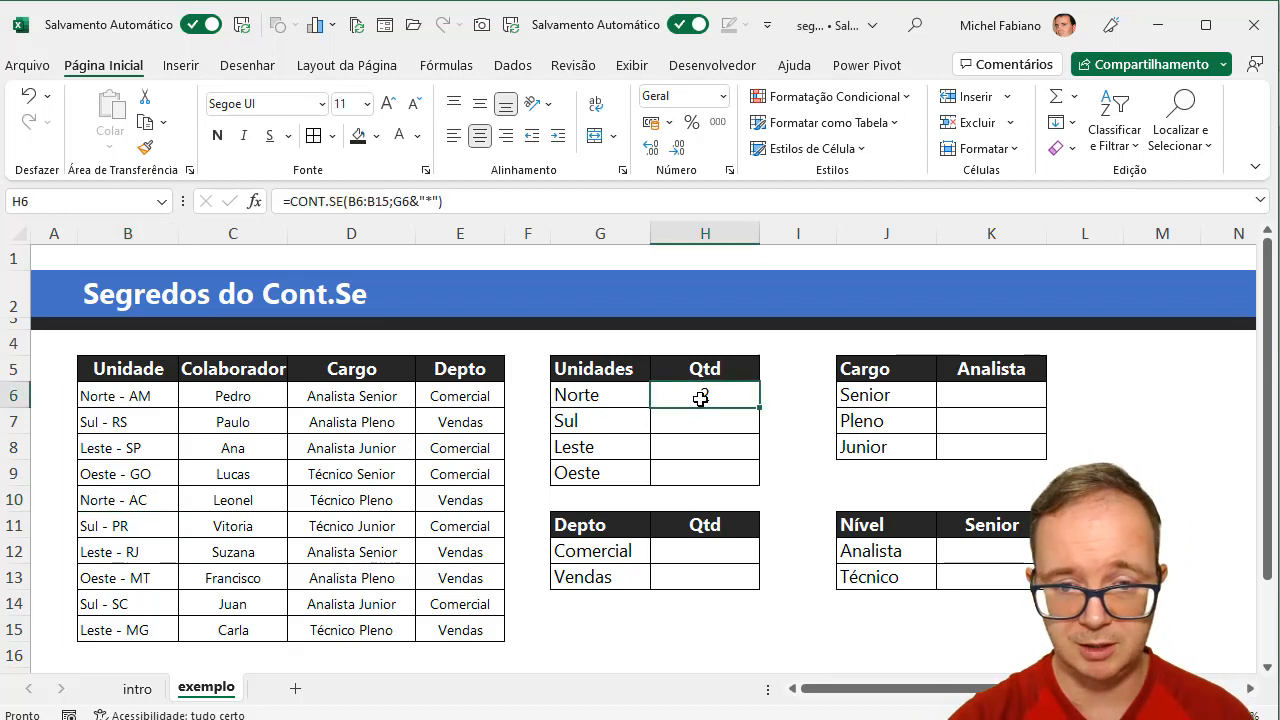
{"action": "double_click", "coordinate": [701, 398]}
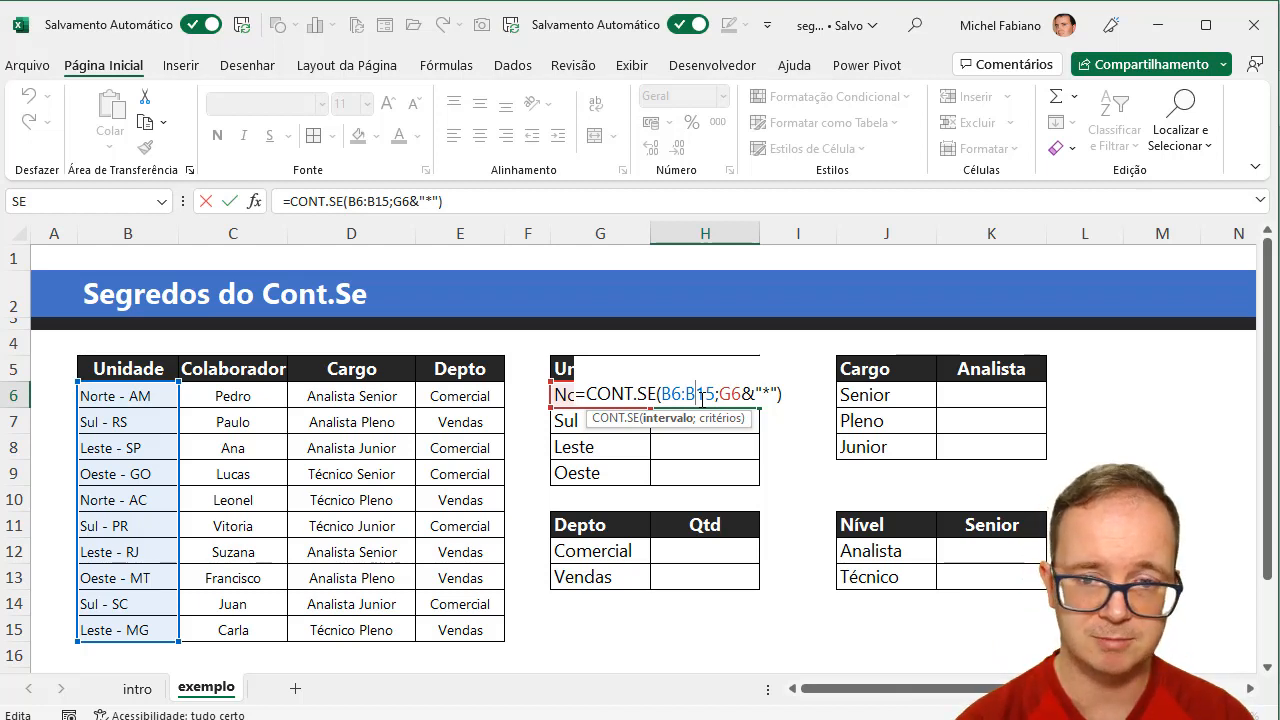
{"action": "key", "text": "Return"}
Enter =CONT.SE(B6:B15;G7&"*") in H7 to count the Sul units
{"action": "type", "text": "=cot"}
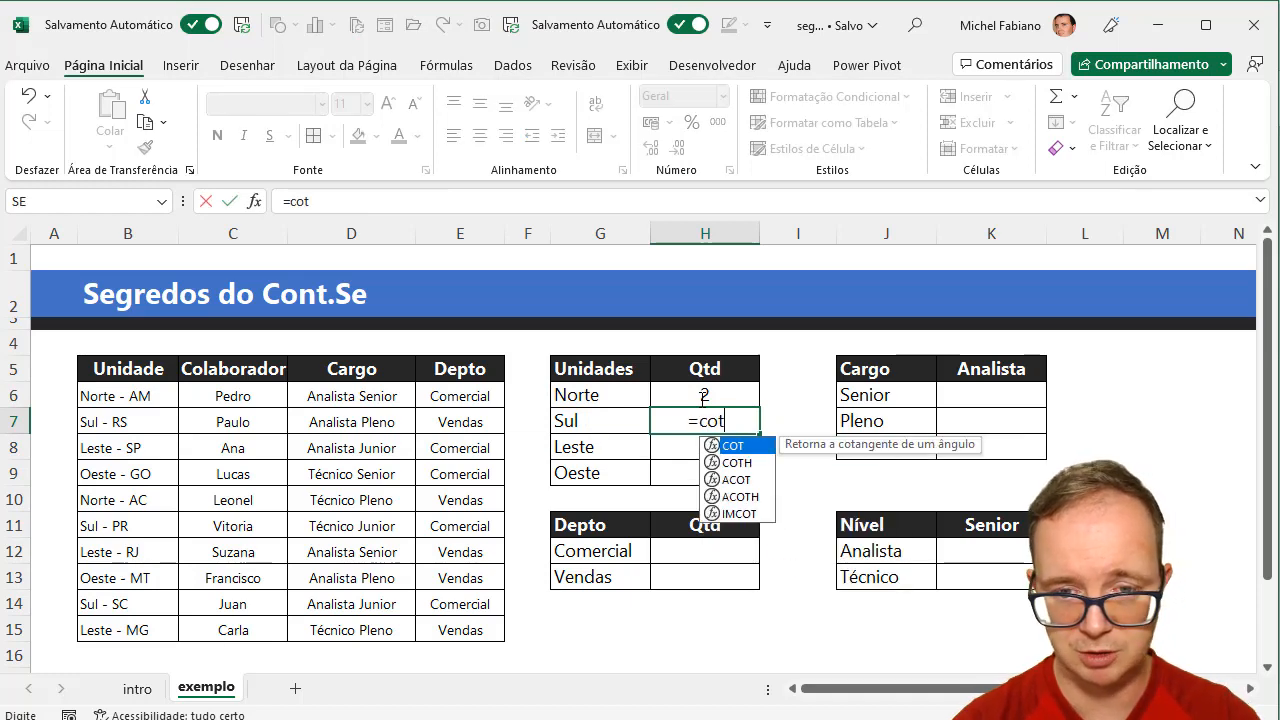
{"action": "key", "text": "BackSpace"}
{"action": "type", "text": "nt.se("}
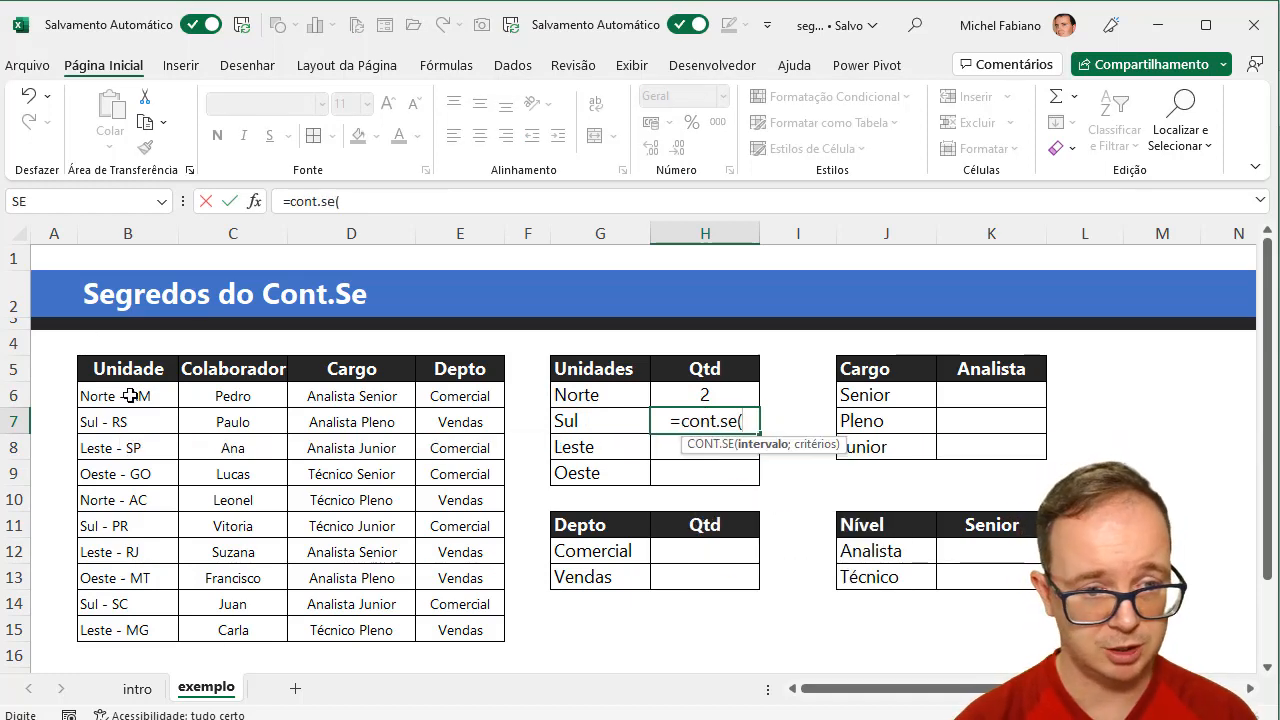
{"action": "left_click_drag", "start_coordinate": [125, 396], "coordinate": [141, 618]}
{"action": "type", "text": ";"}
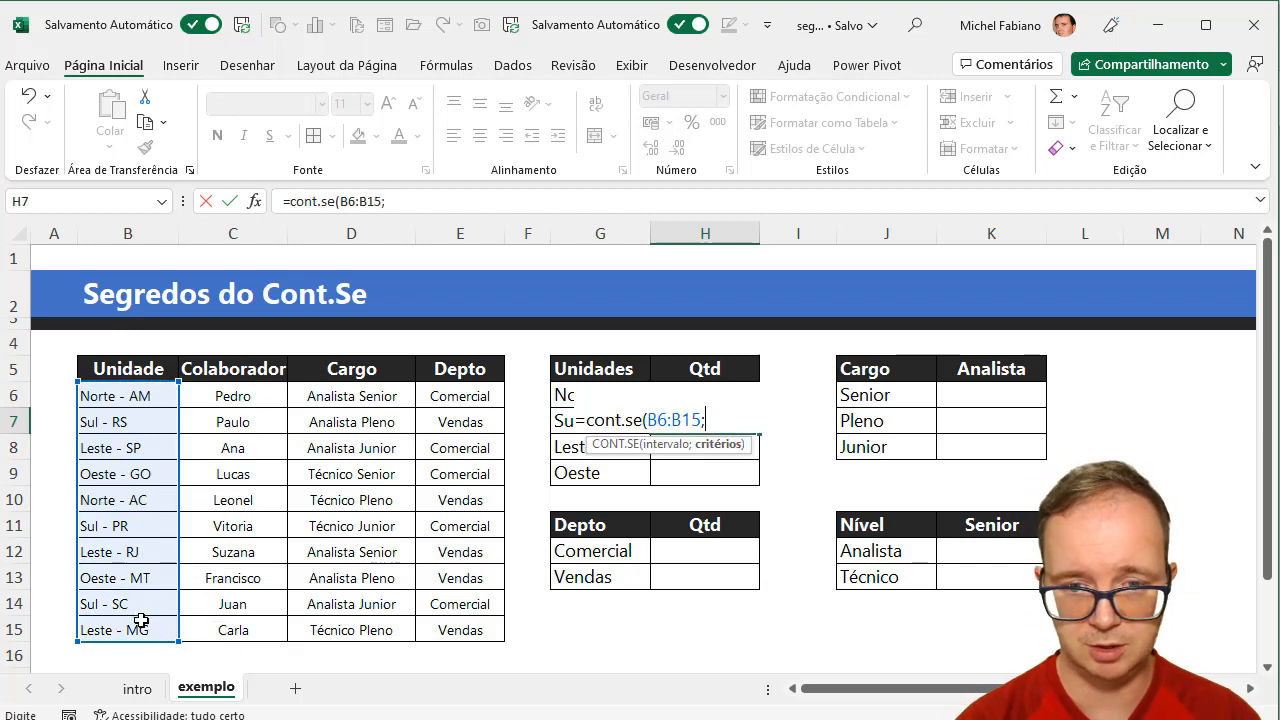
{"action": "key", "text": "Left"}
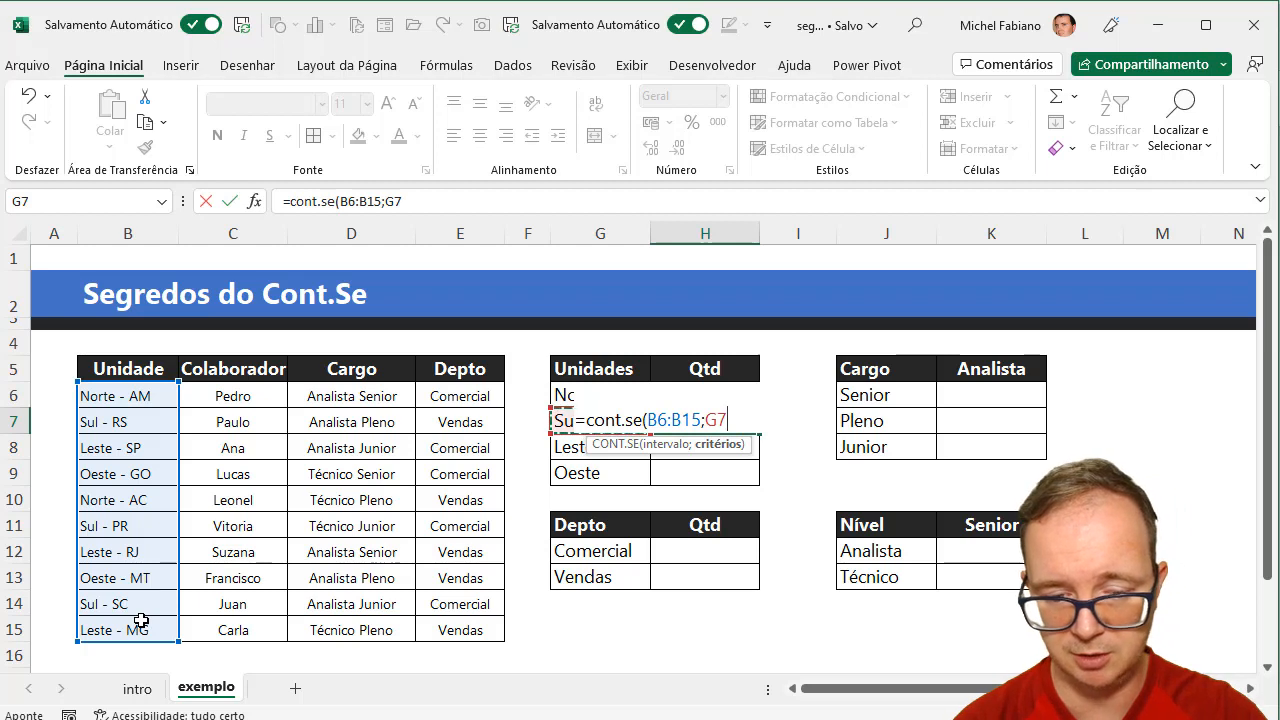
{"action": "type", "text": "&\"*"}
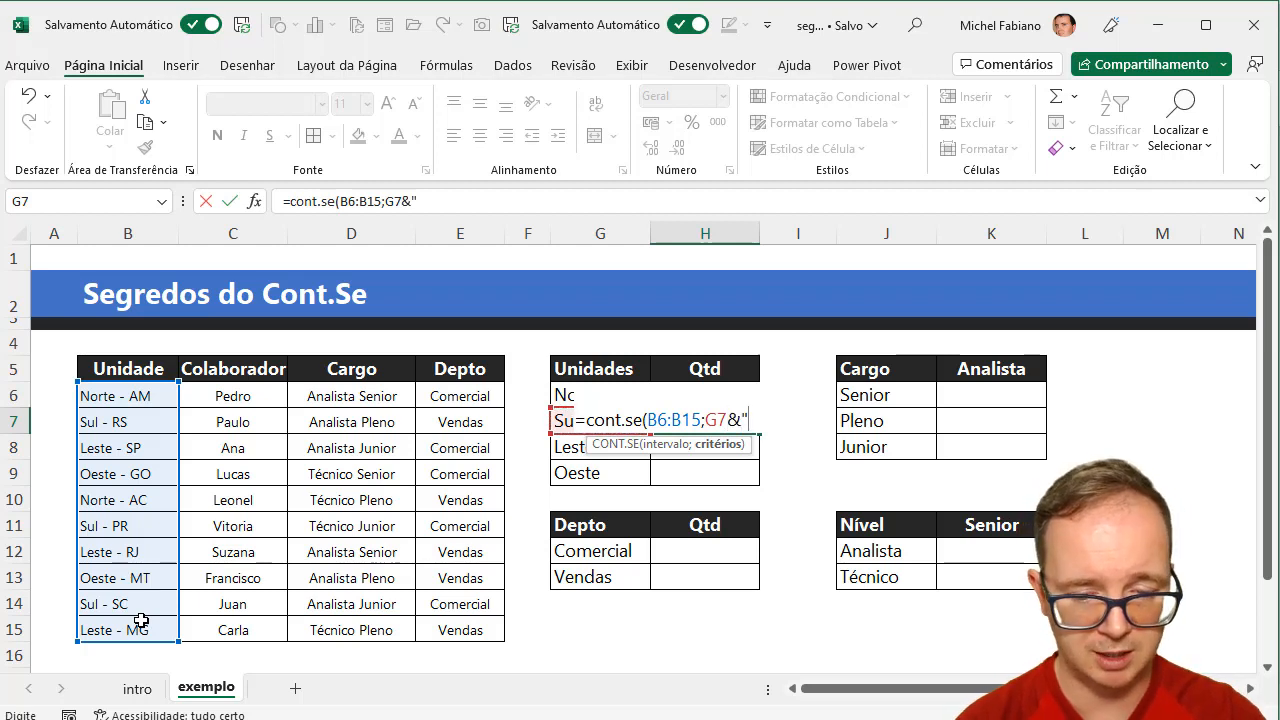
{"action": "type", "text": "\""}
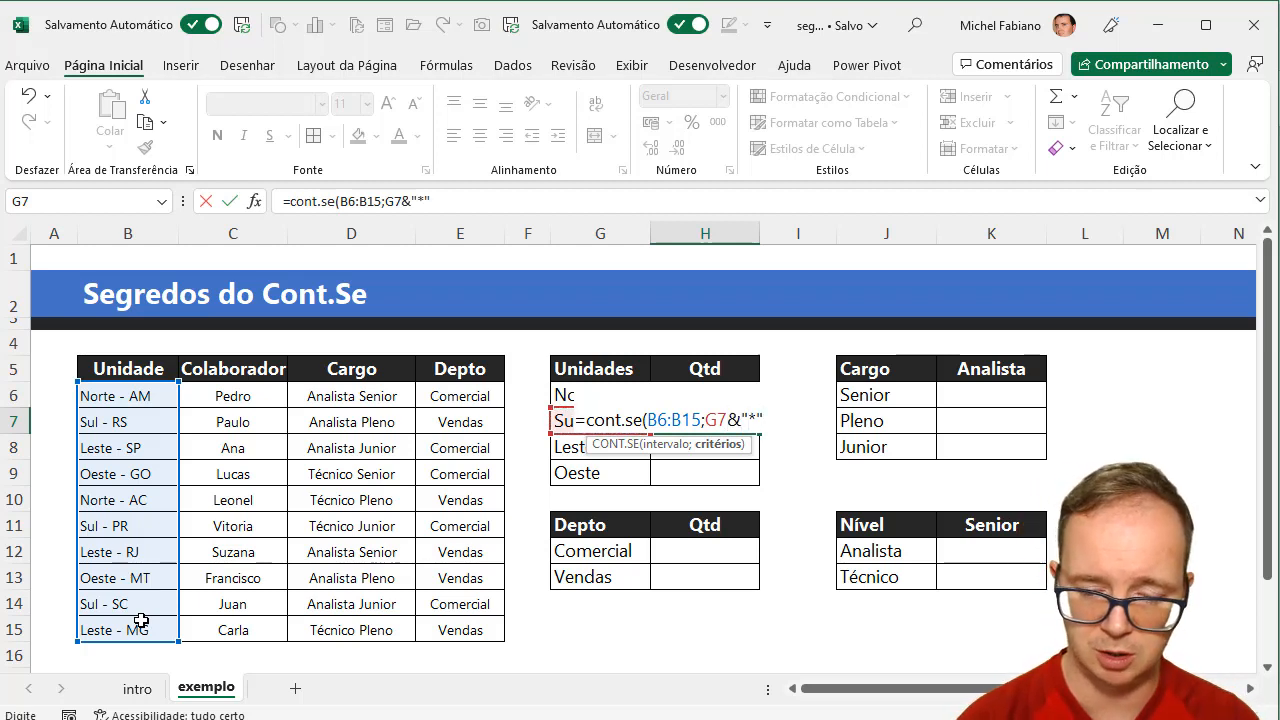
{"action": "type", "text": ")"}
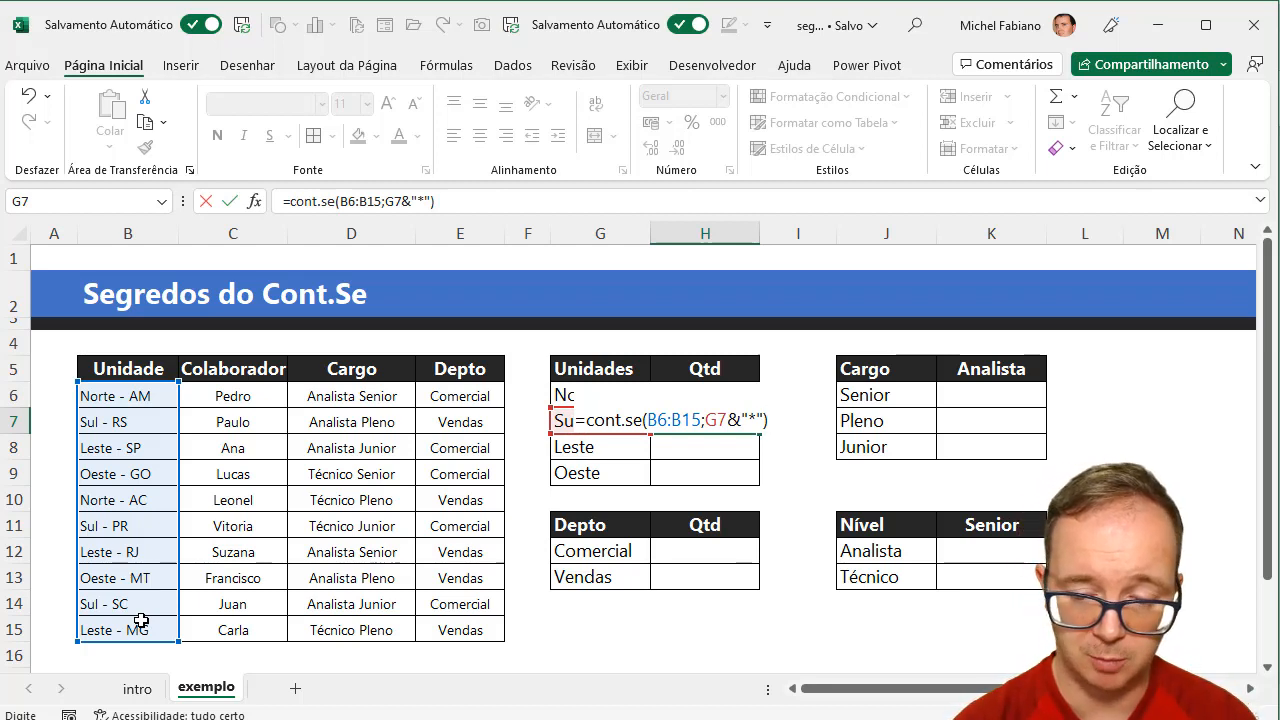
{"action": "key", "text": "Return"}
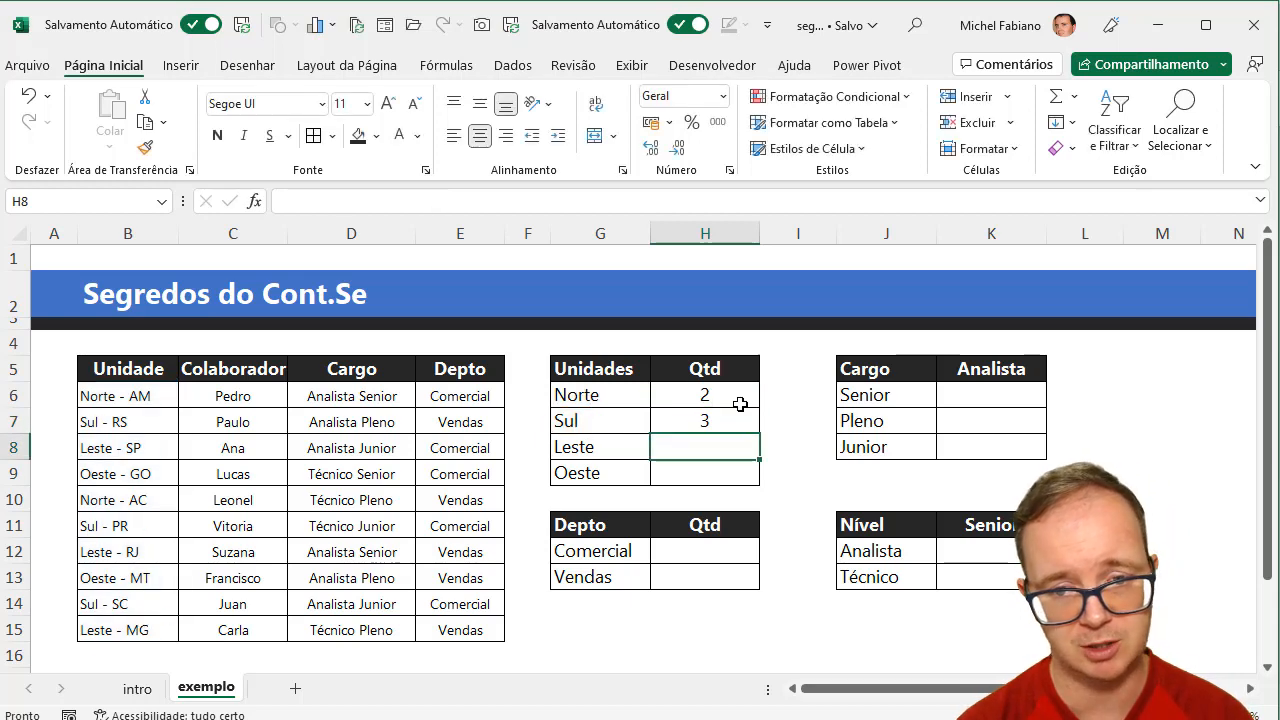
Make the range in H7's formula absolute as $B$6:$B$15
{"action": "left_click", "coordinate": [711, 421]}
{"action": "double_click", "coordinate": [711, 421]}
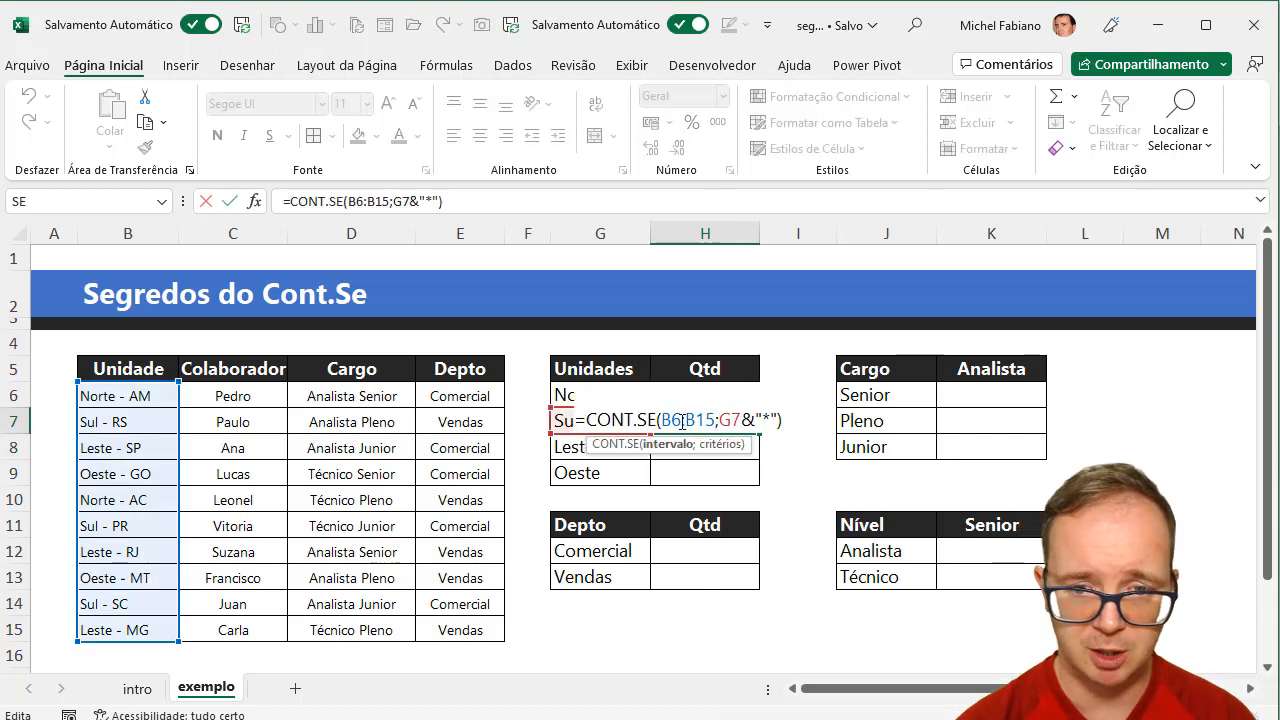
{"action": "double_click", "coordinate": [672, 419]}
{"action": "key", "text": "F4"}
{"action": "left_click", "coordinate": [719, 421]}
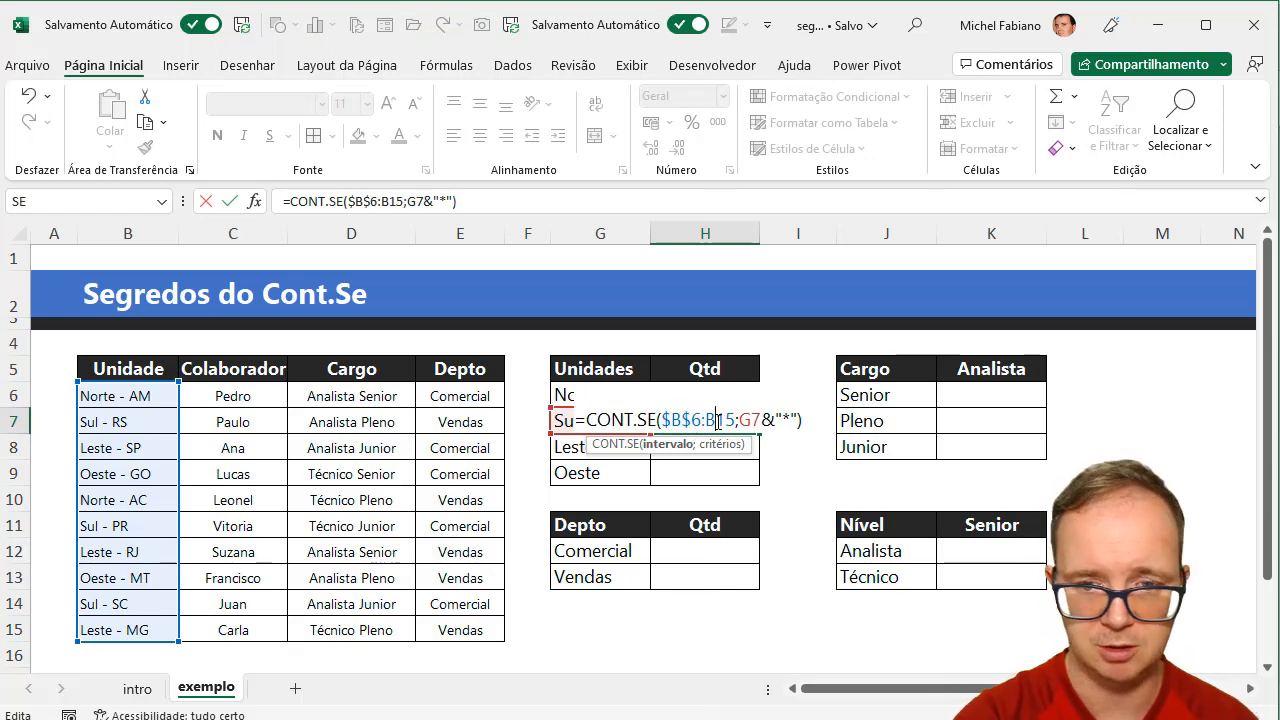
{"action": "double_click", "coordinate": [718, 421]}
{"action": "key", "text": "F4"}
{"action": "key", "text": "Return"}
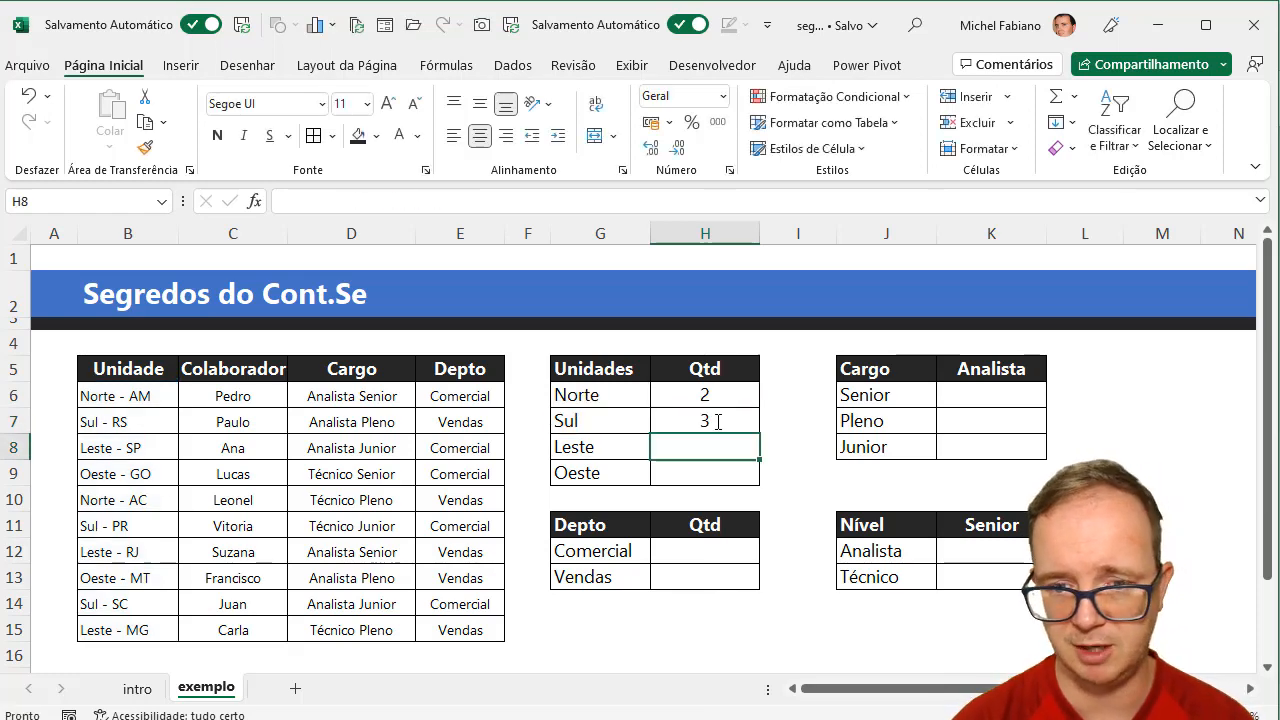
Copy the Sul formula from H7 down to H9 for the Leste and Oeste units
{"action": "right_click", "coordinate": [717, 419]}
{"action": "key", "text": "Escape"}
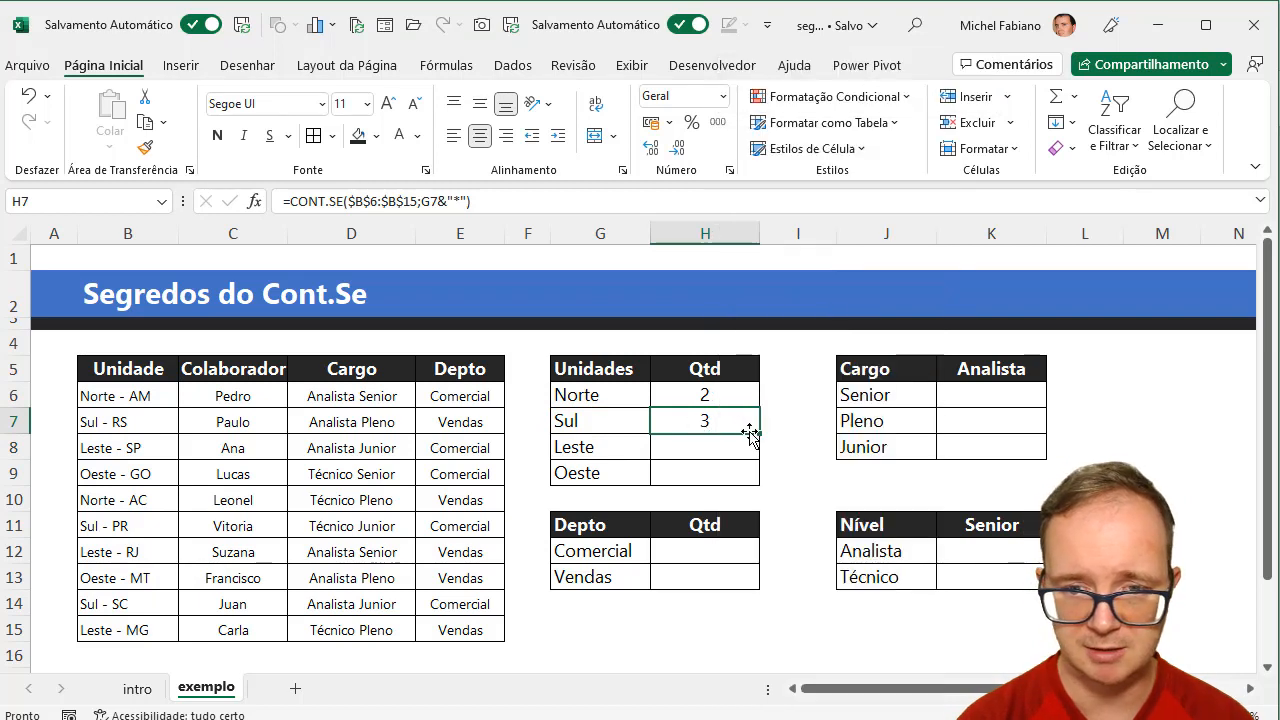
{"action": "left_click_drag", "start_coordinate": [759, 434], "coordinate": [760, 484]}
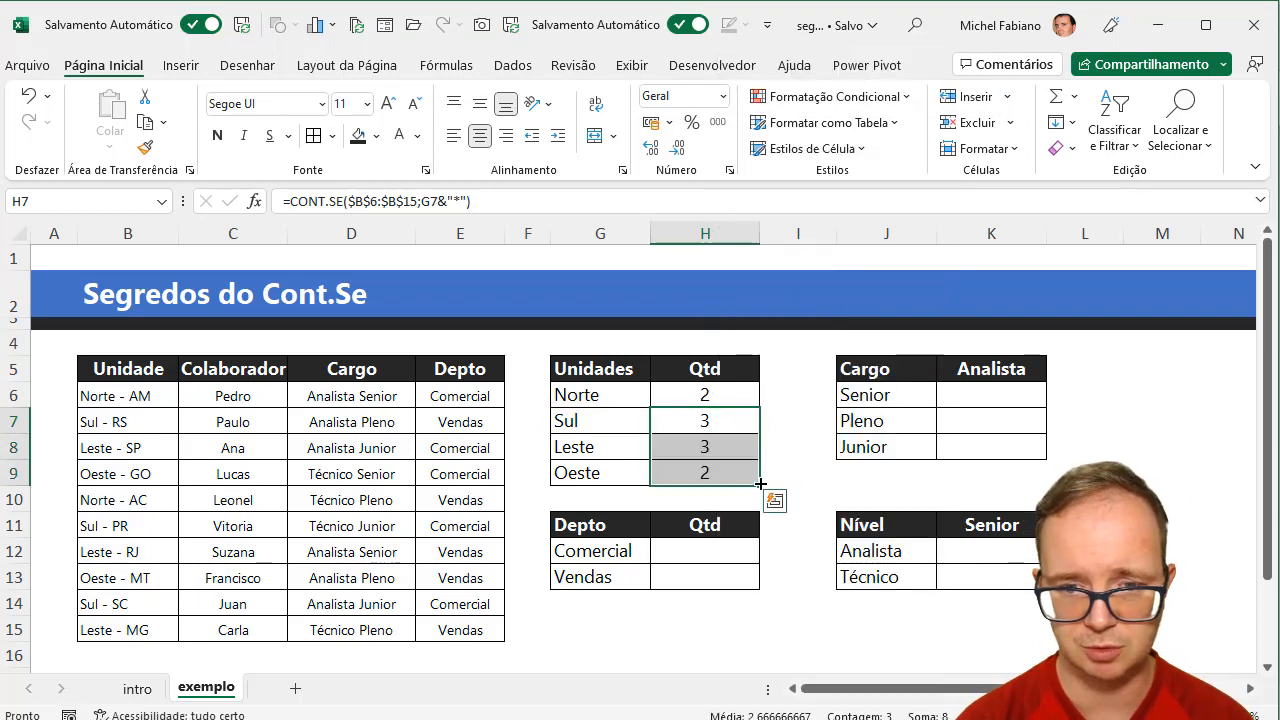
Enter =CONT.SE($E$6:$E$15;G12) in H12 to count the Comercial department and copy it down to H13 for Vendas
{"action": "left_click", "coordinate": [697, 553]}
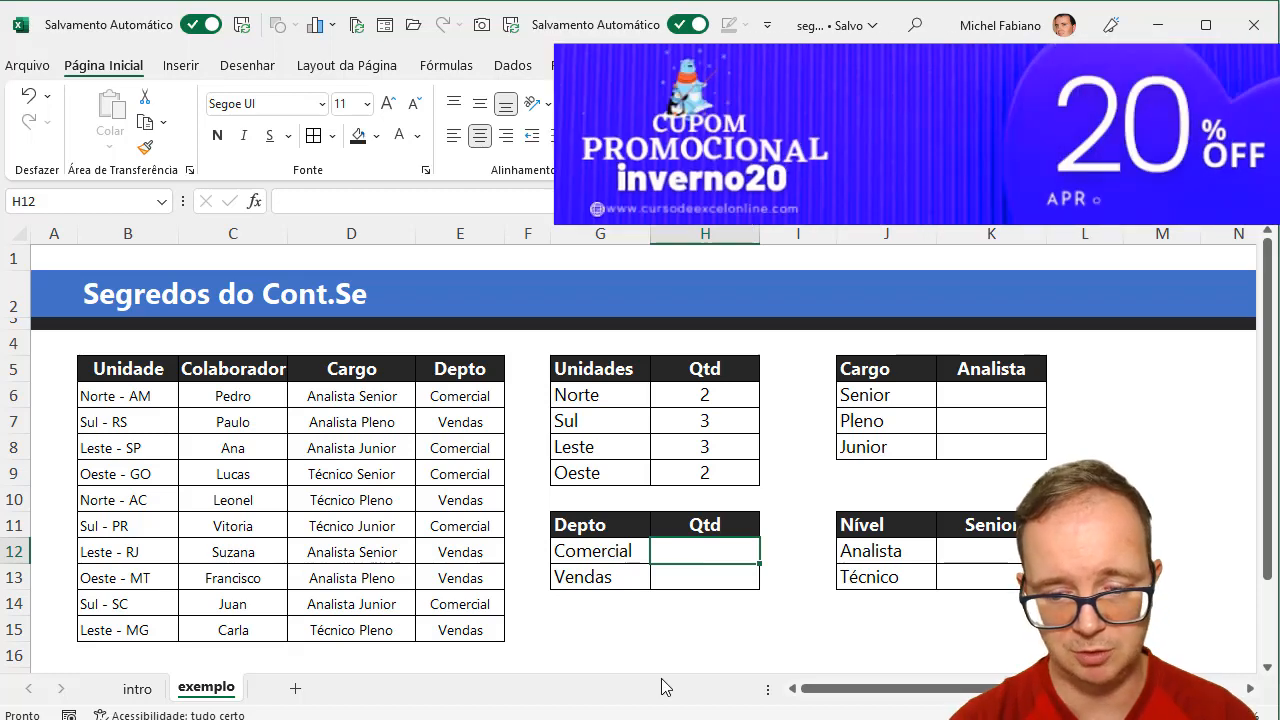
{"action": "type", "text": "=cont.se("}
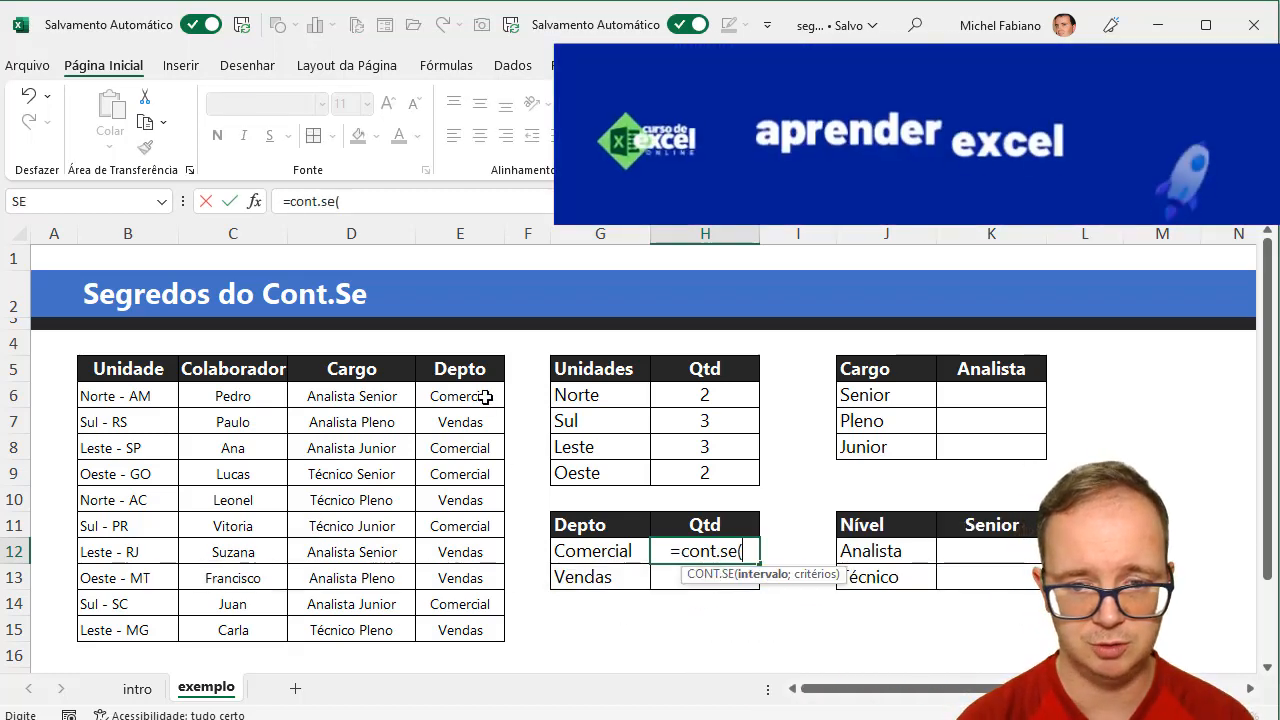
{"action": "left_click_drag", "start_coordinate": [485, 397], "coordinate": [474, 632]}
{"action": "key", "text": "F4"}
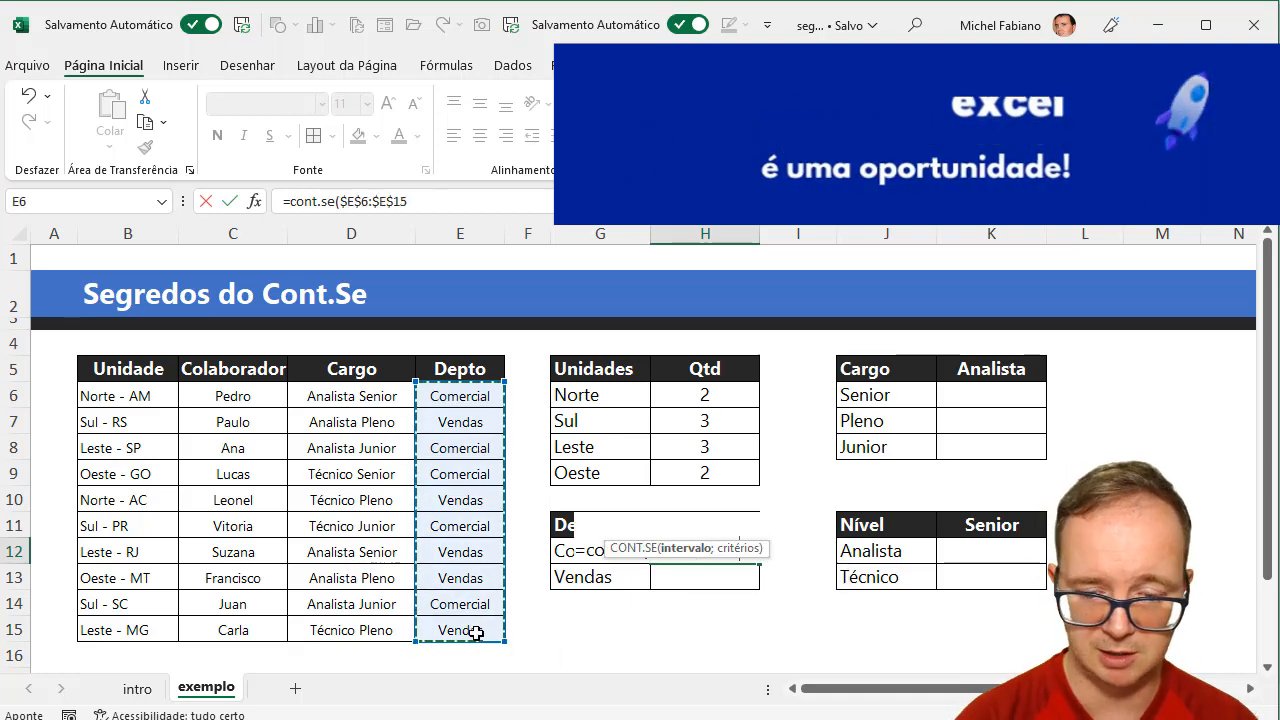
{"action": "type", "text": ";"}
{"action": "key", "text": "Left"}
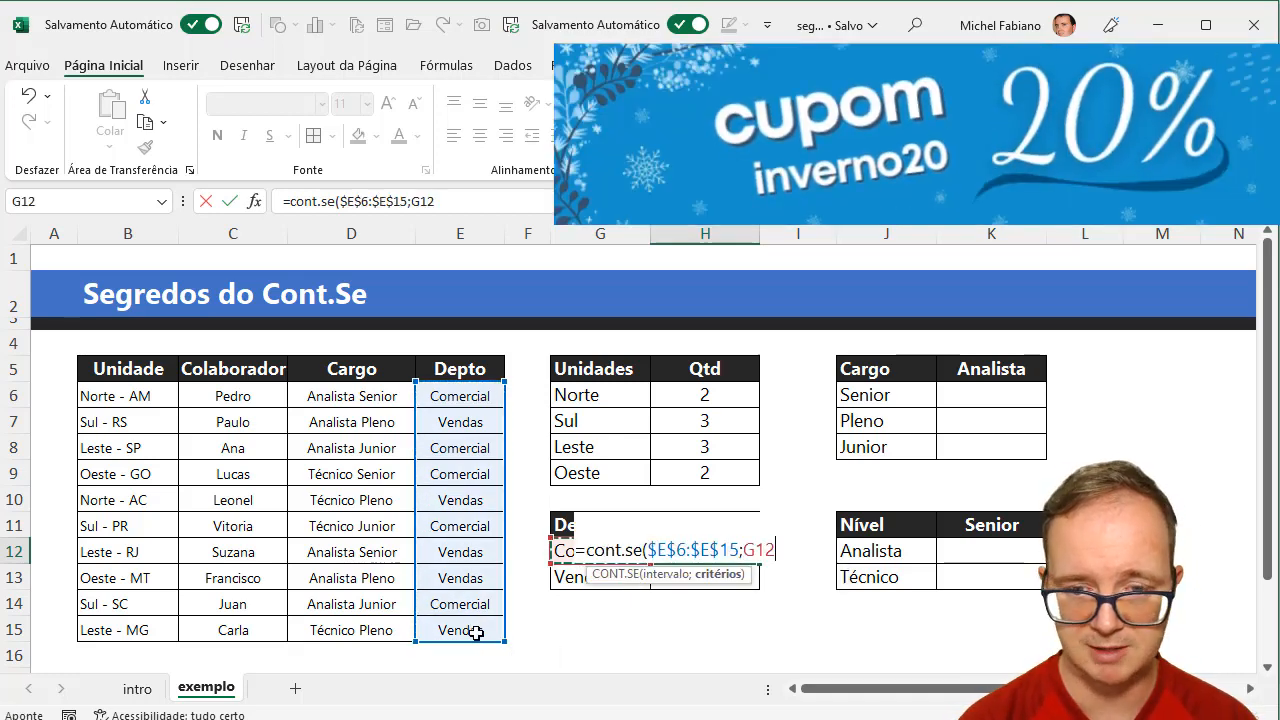
{"action": "type", "text": ")"}
{"action": "key", "text": "Return"}
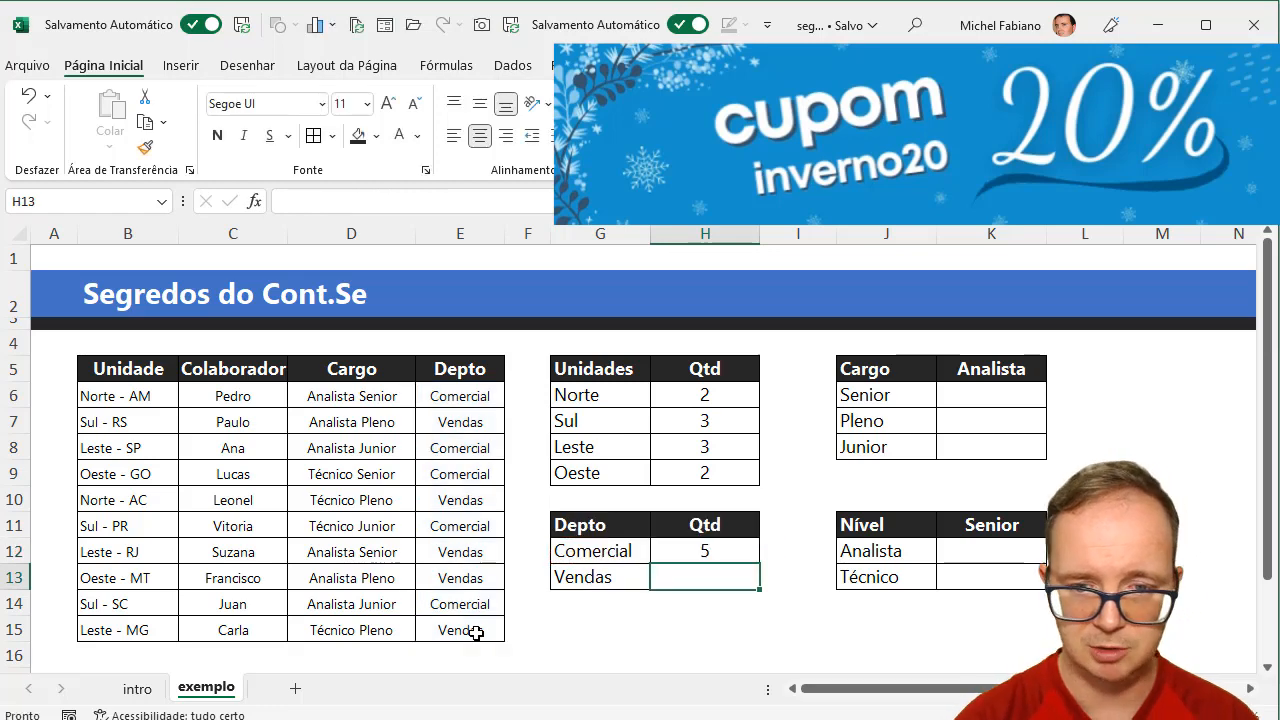
{"action": "left_click", "coordinate": [723, 550]}
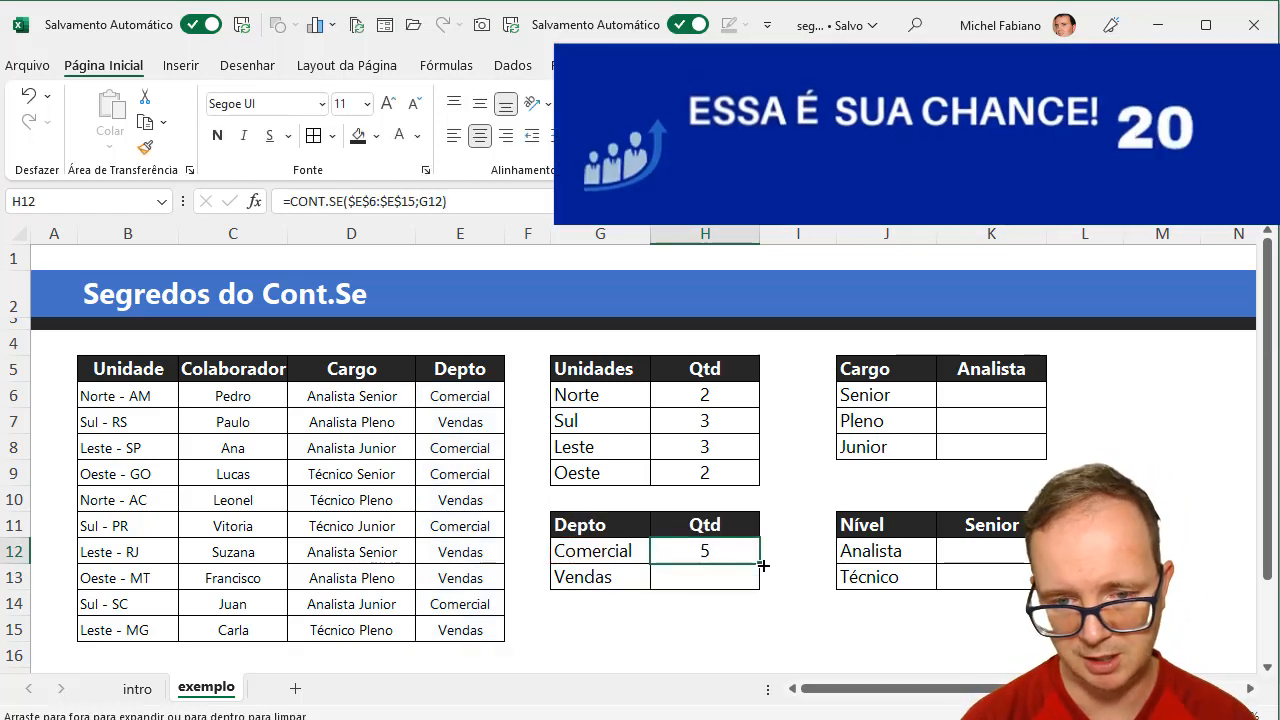
{"action": "left_click_drag", "start_coordinate": [763, 585], "coordinate": [763, 588]}
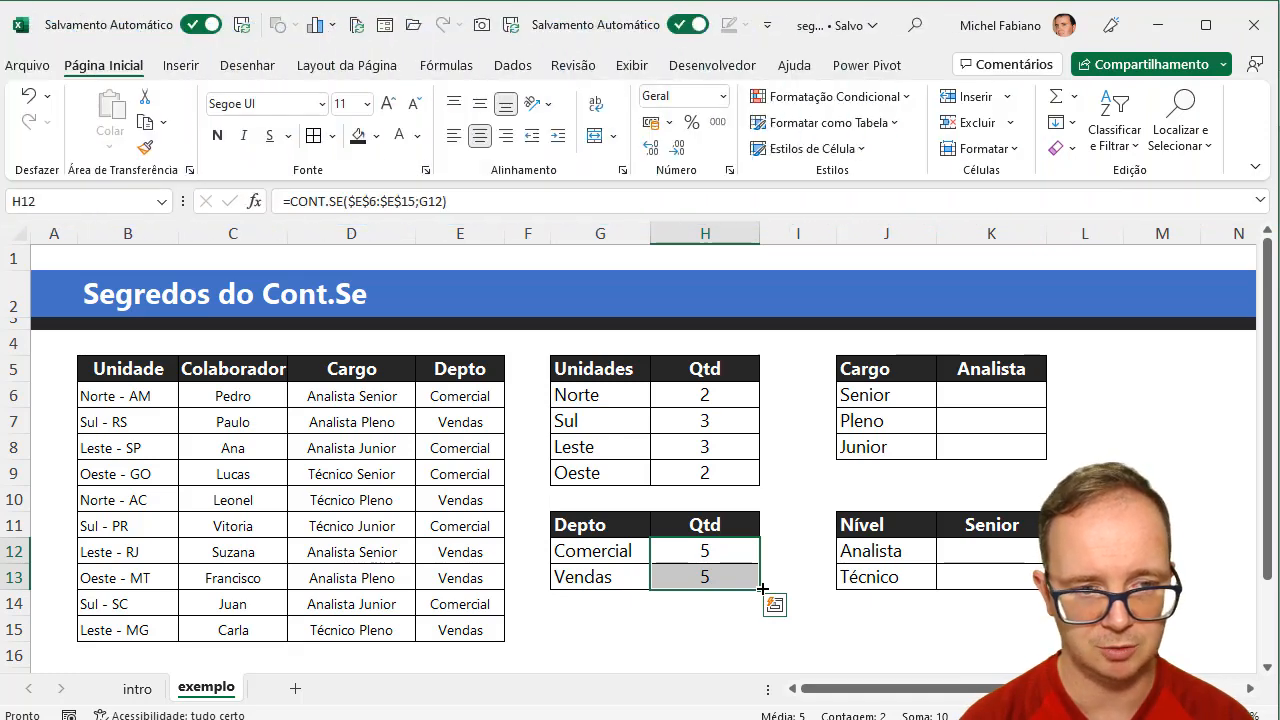
Write =CONT.SE($D$6:$D$15;K5&" "&J6) in K6 to count the Analista Senior entries in the Cargo column
{"action": "left_click", "coordinate": [988, 395]}
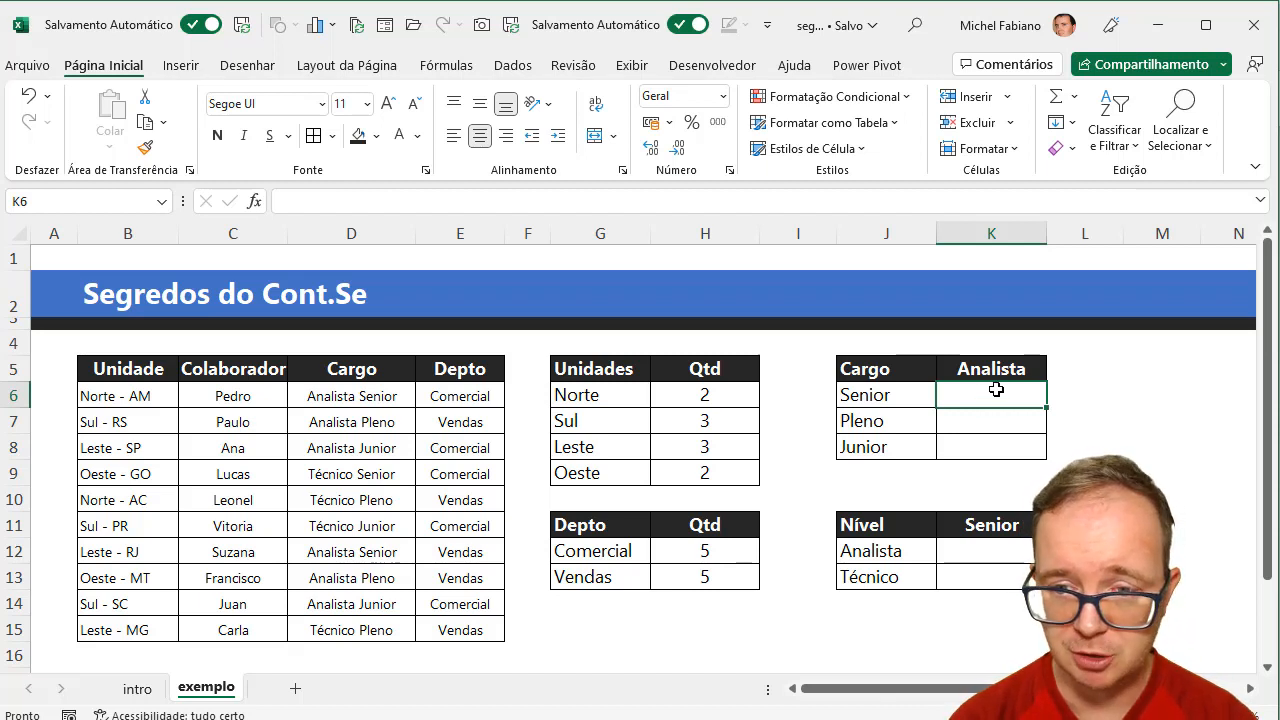
{"action": "left_click", "coordinate": [992, 368]}
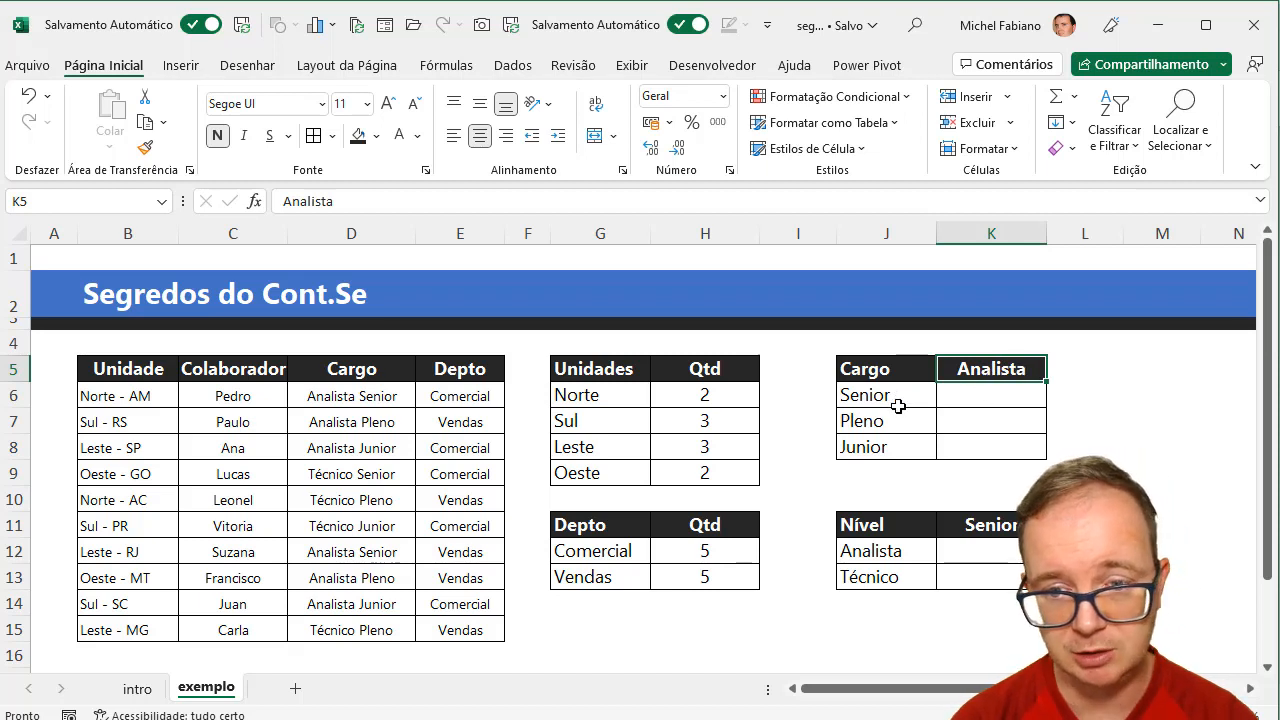
{"action": "left_click", "coordinate": [987, 400]}
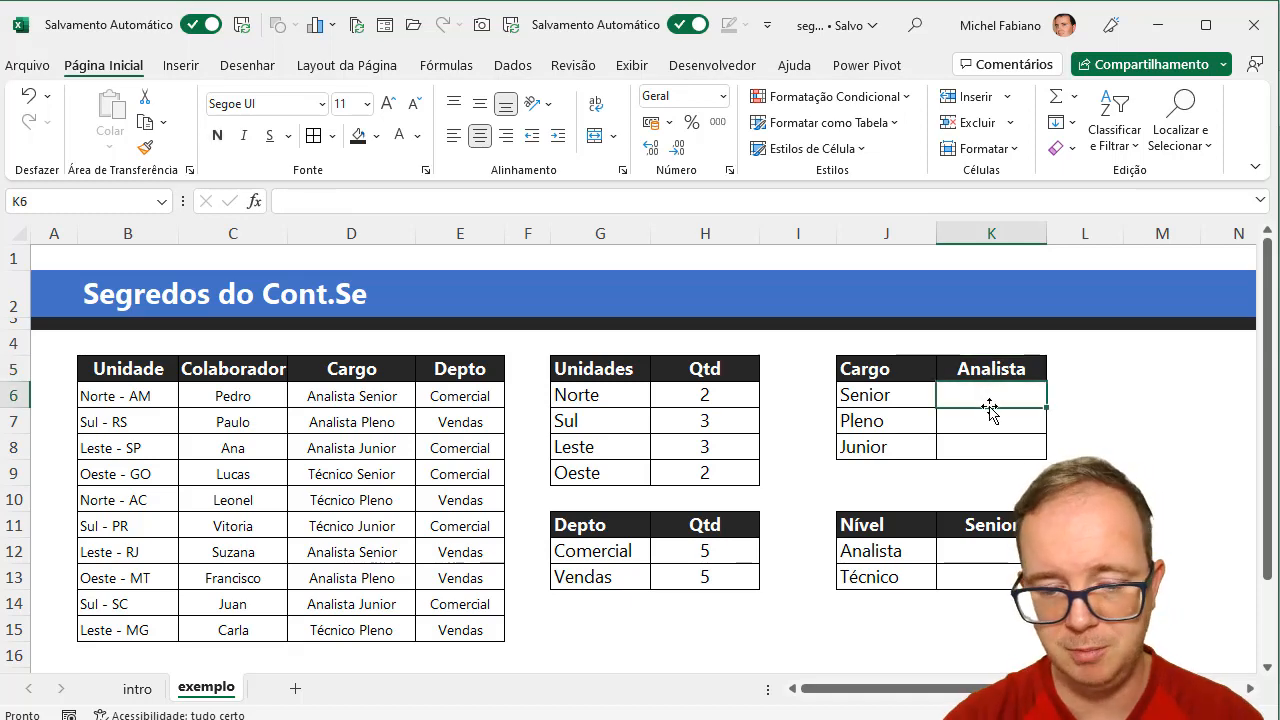
{"action": "type", "text": "=cont.se"}
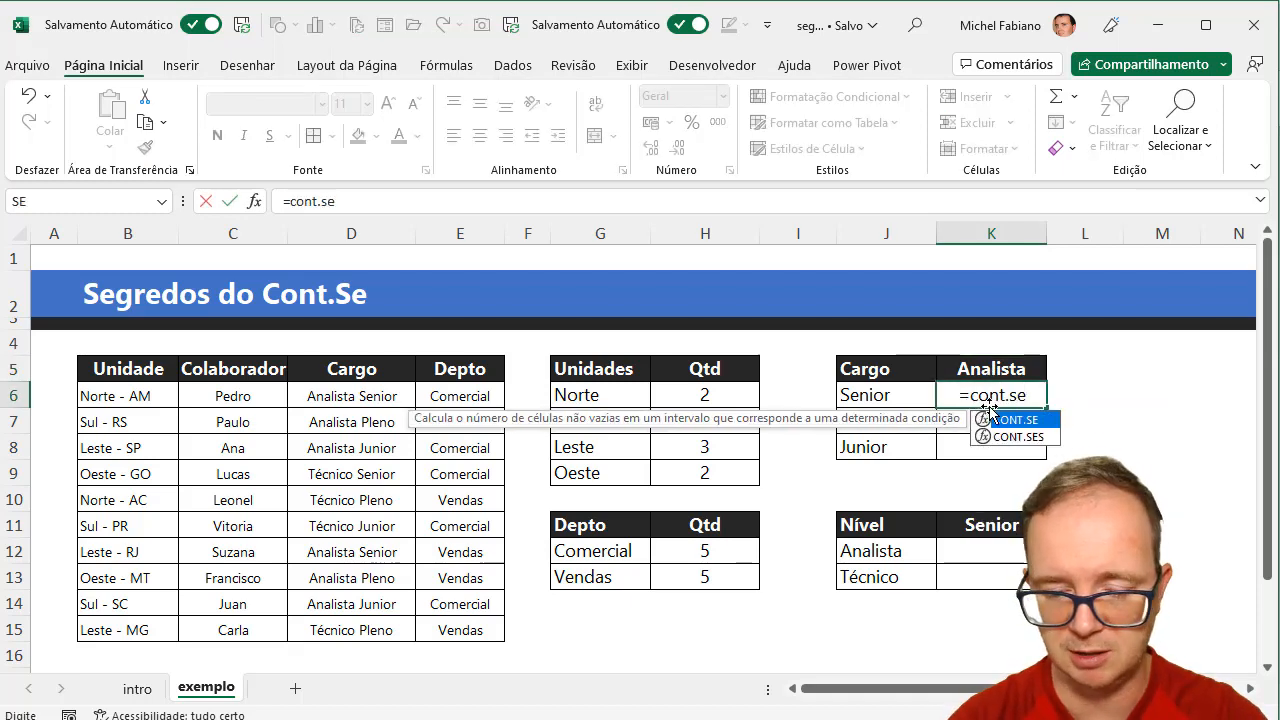
{"action": "type", "text": "("}
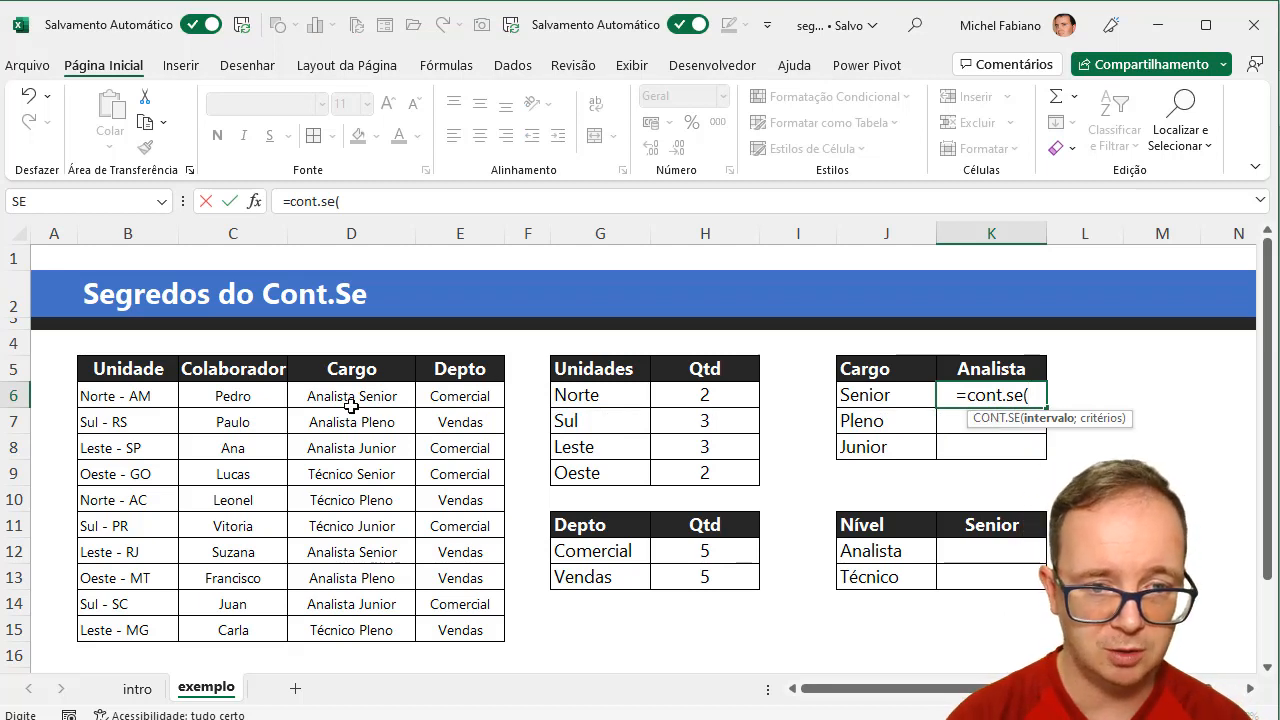
{"action": "left_click_drag", "start_coordinate": [350, 396], "coordinate": [344, 628]}
{"action": "key", "text": "F4"}
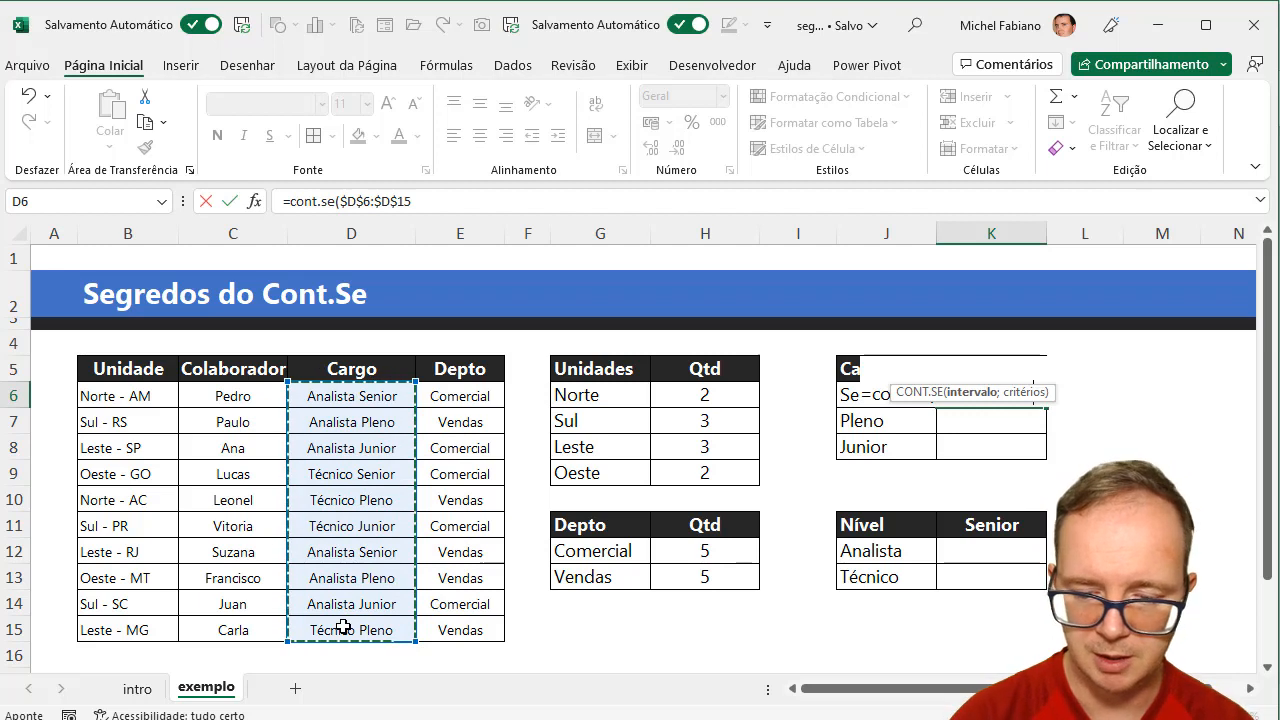
{"action": "type", "text": ";"}
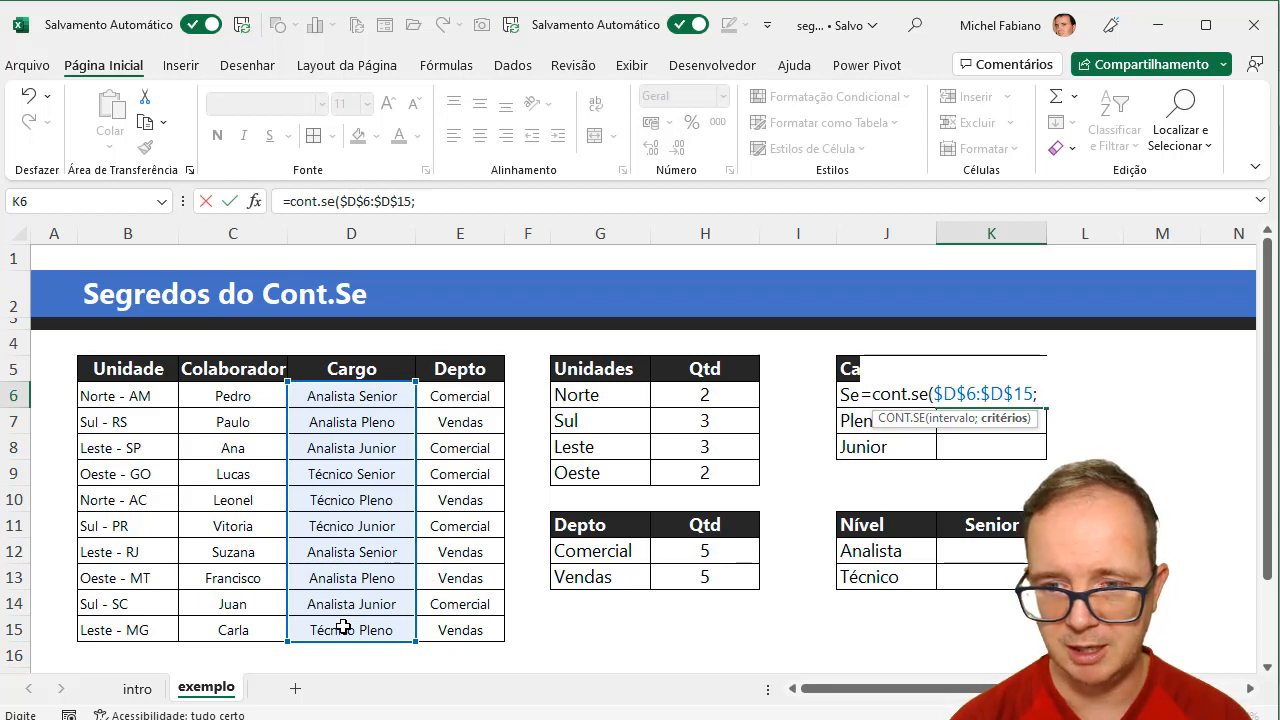
{"action": "key", "text": "Up"}
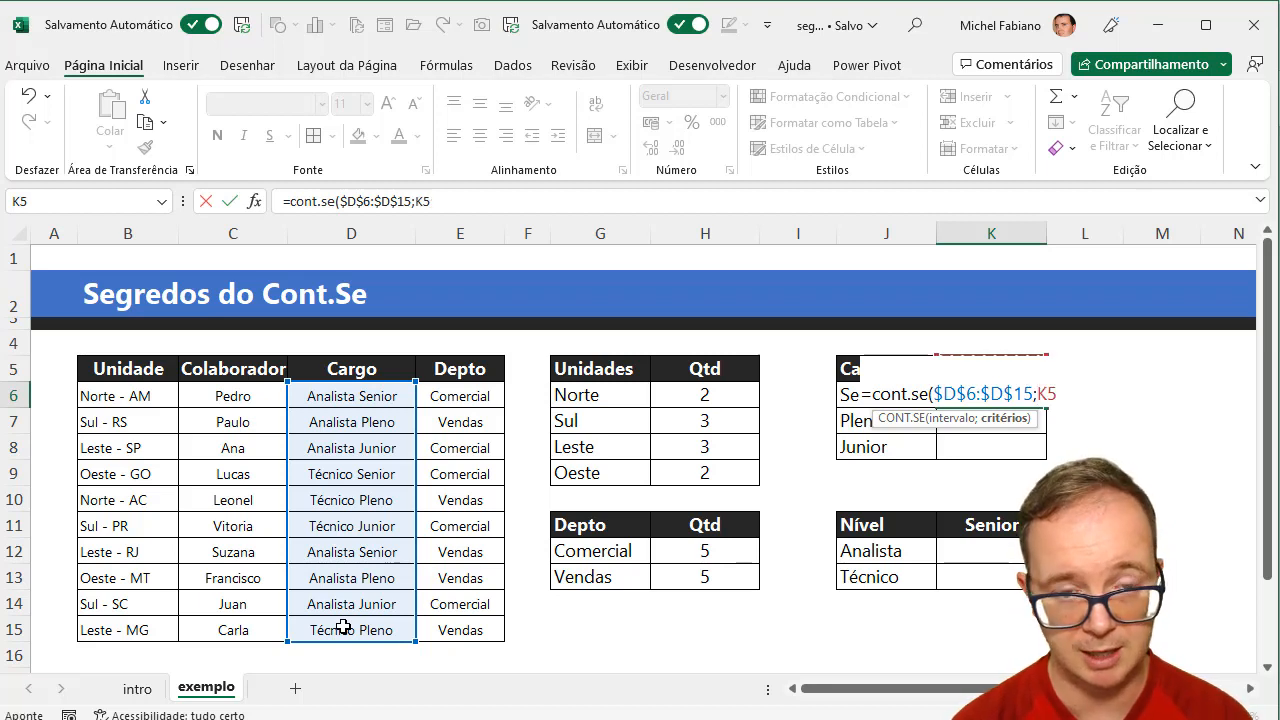
{"action": "type", "text": "&\" \"&"}
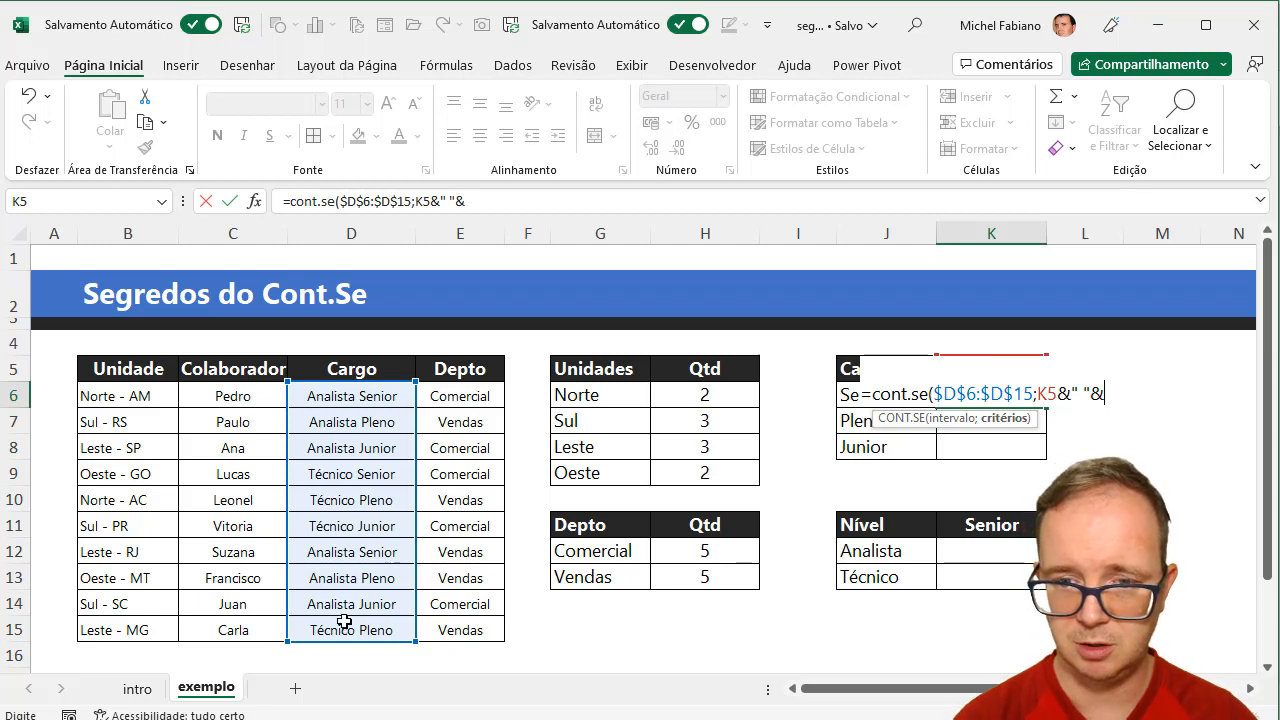
{"action": "left_click", "coordinate": [842, 394]}
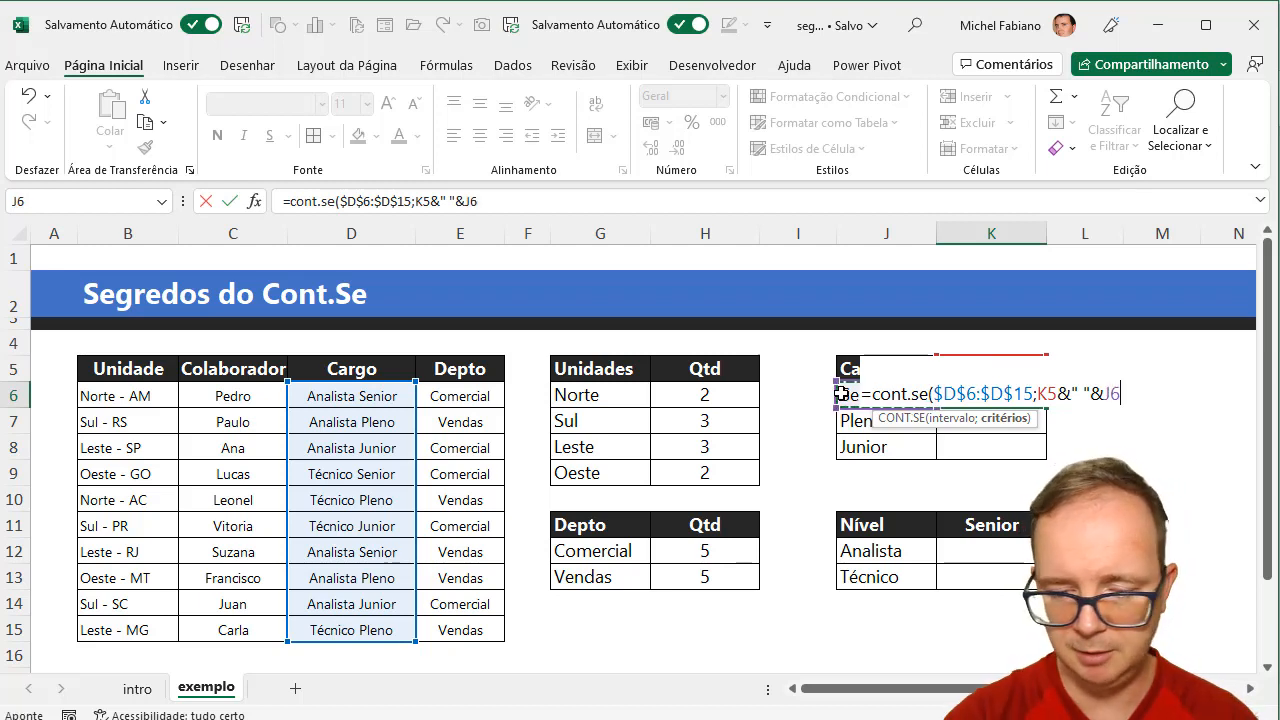
{"action": "type", "text": ")"}
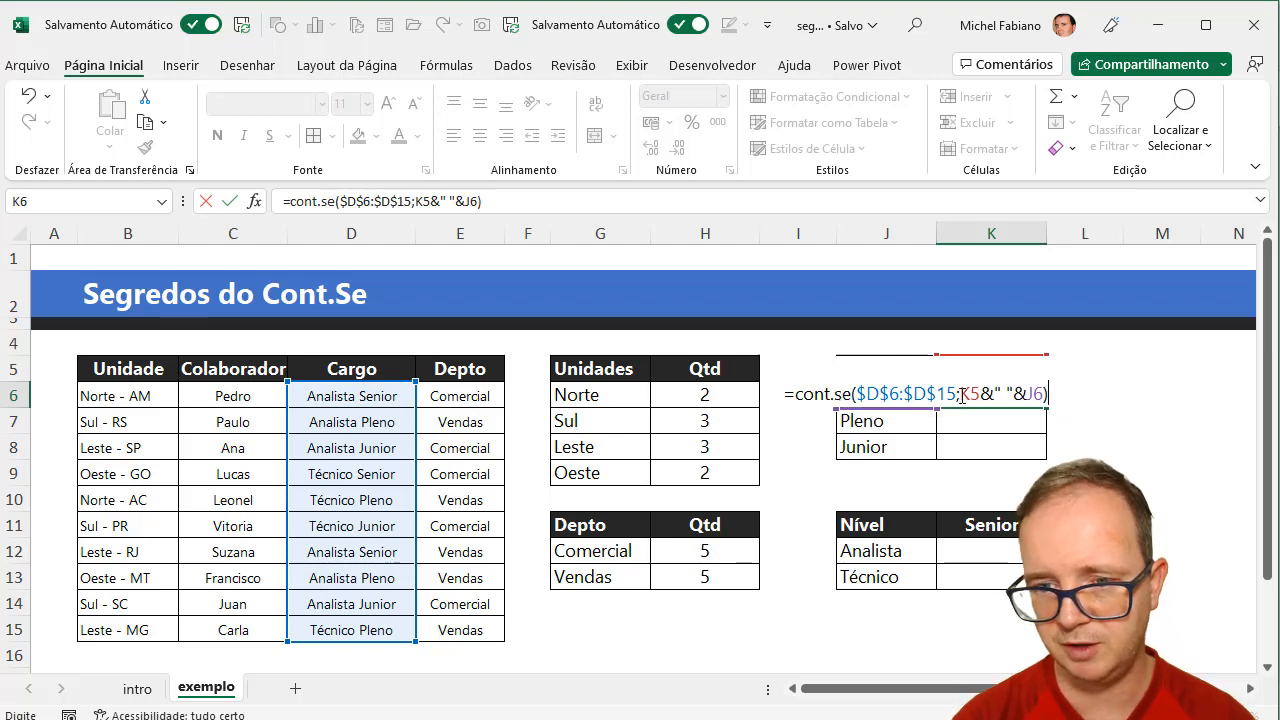
Make the K5 reference in K6's formula absolute as $K$5 and commit the formula
{"action": "left_click", "coordinate": [970, 394]}
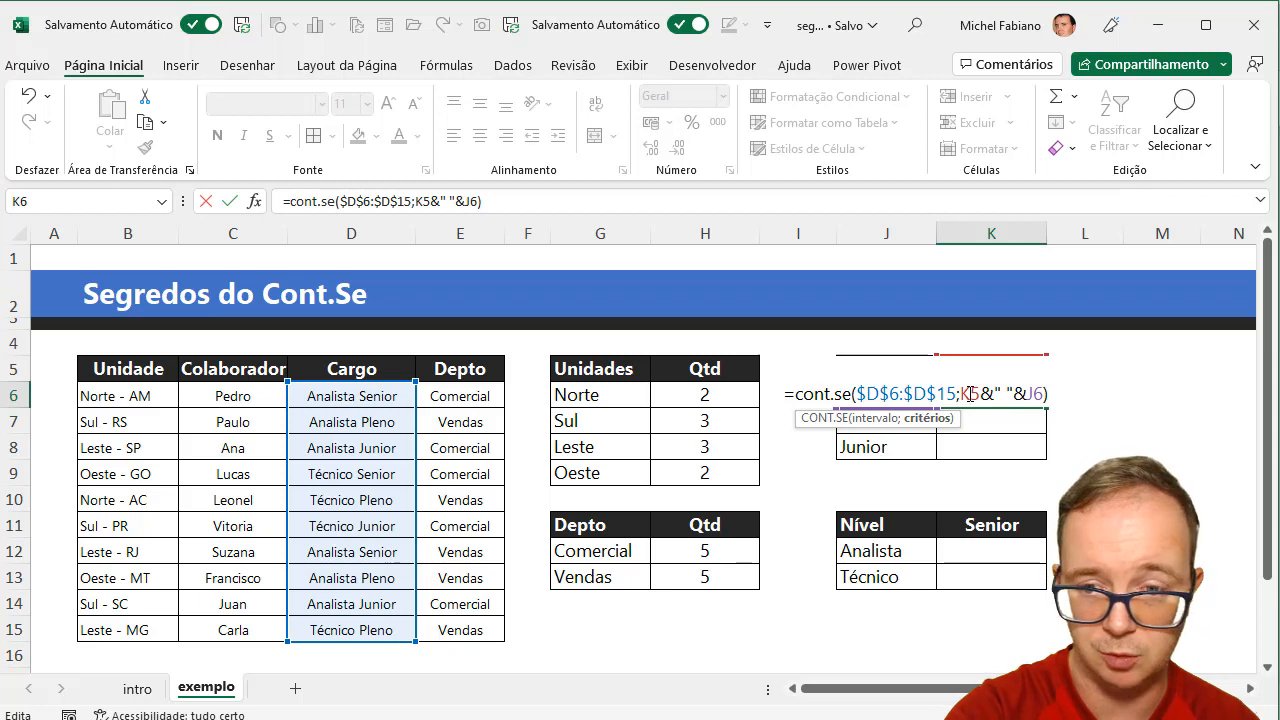
{"action": "key", "text": "F4"}
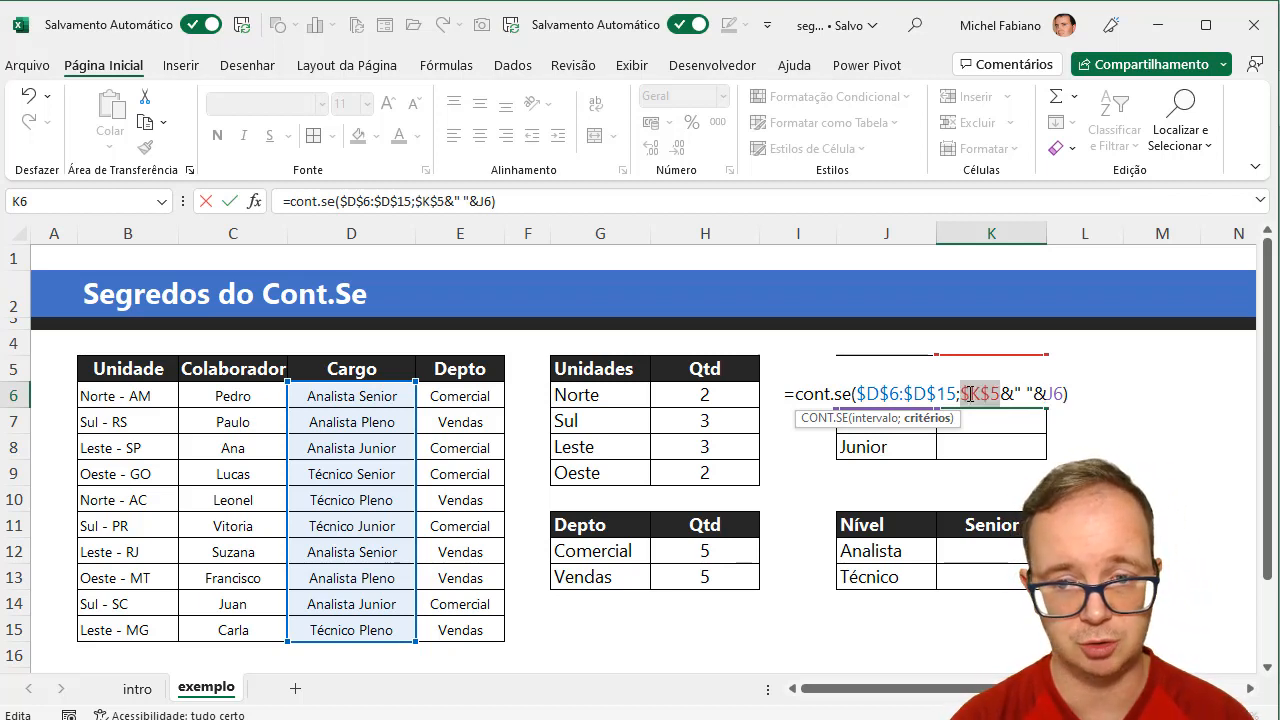
{"action": "key", "text": "Return"}
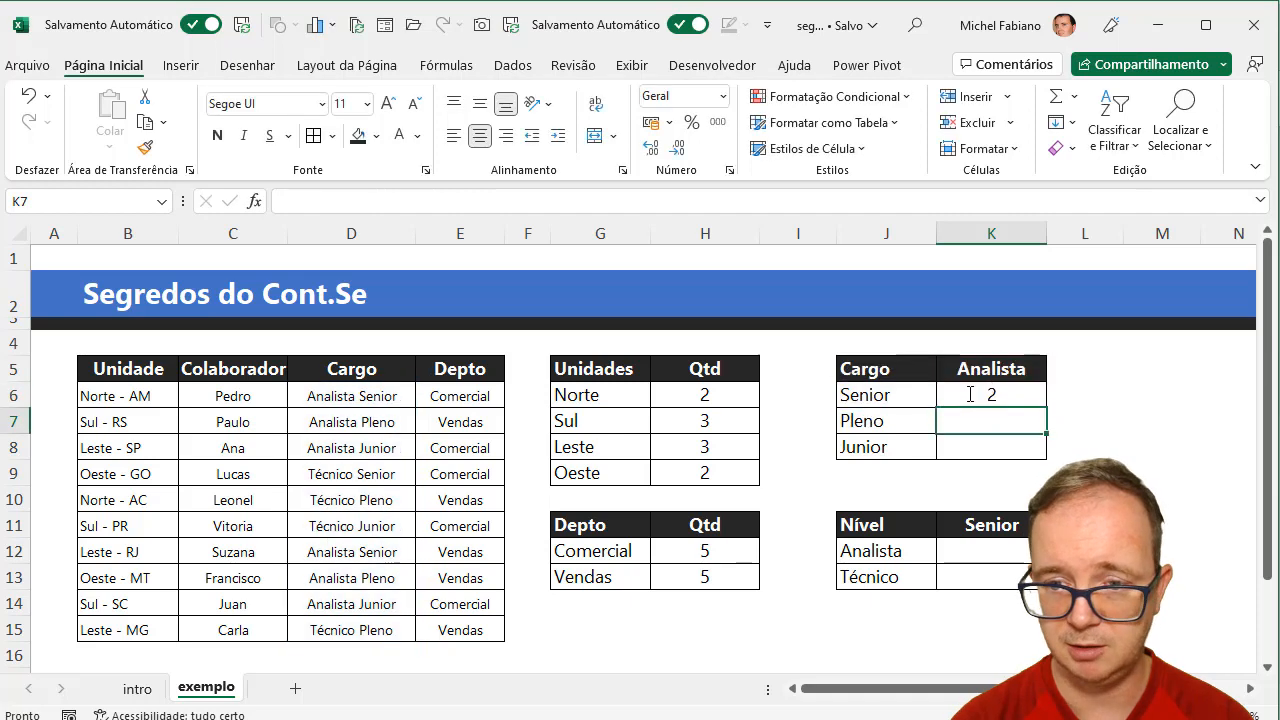
Copy K6's formula down to K8 for Pleno and Junior and check the copied formulas
{"action": "left_click", "coordinate": [967, 395]}
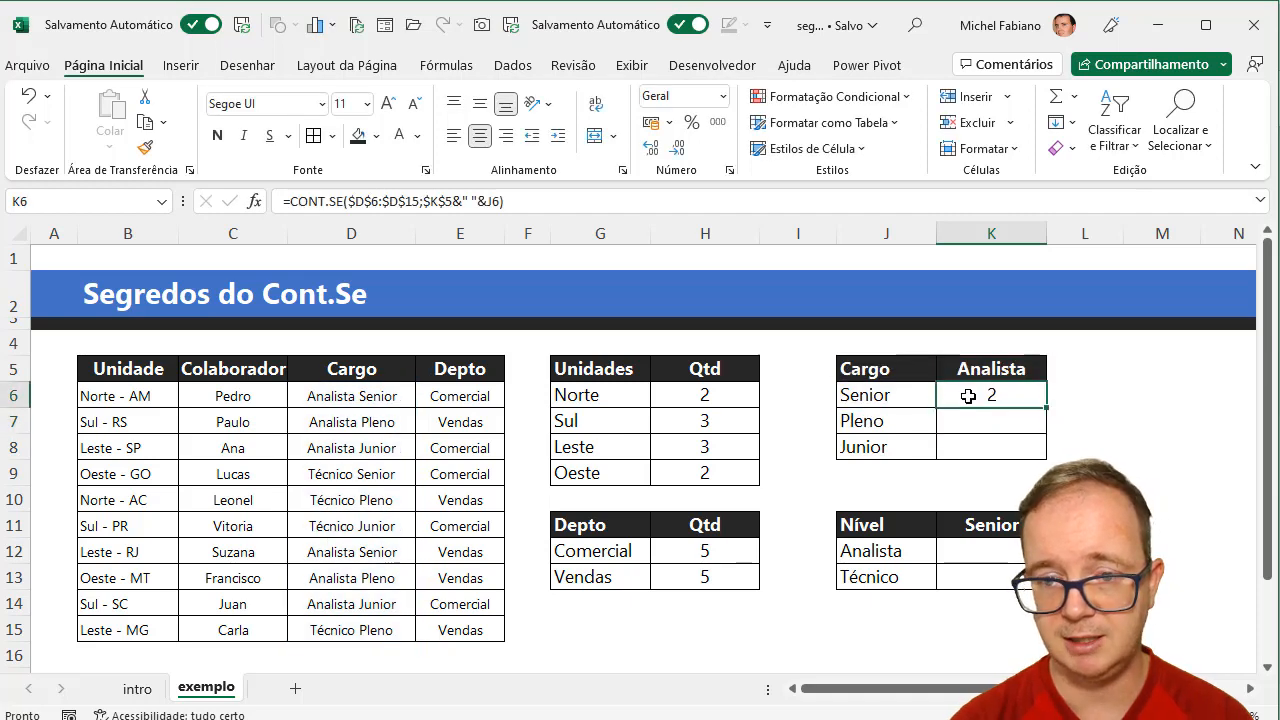
{"action": "left_click_drag", "start_coordinate": [1047, 408], "coordinate": [1054, 460]}
{"action": "key", "text": "Escape"}
{"action": "double_click", "coordinate": [1048, 408]}
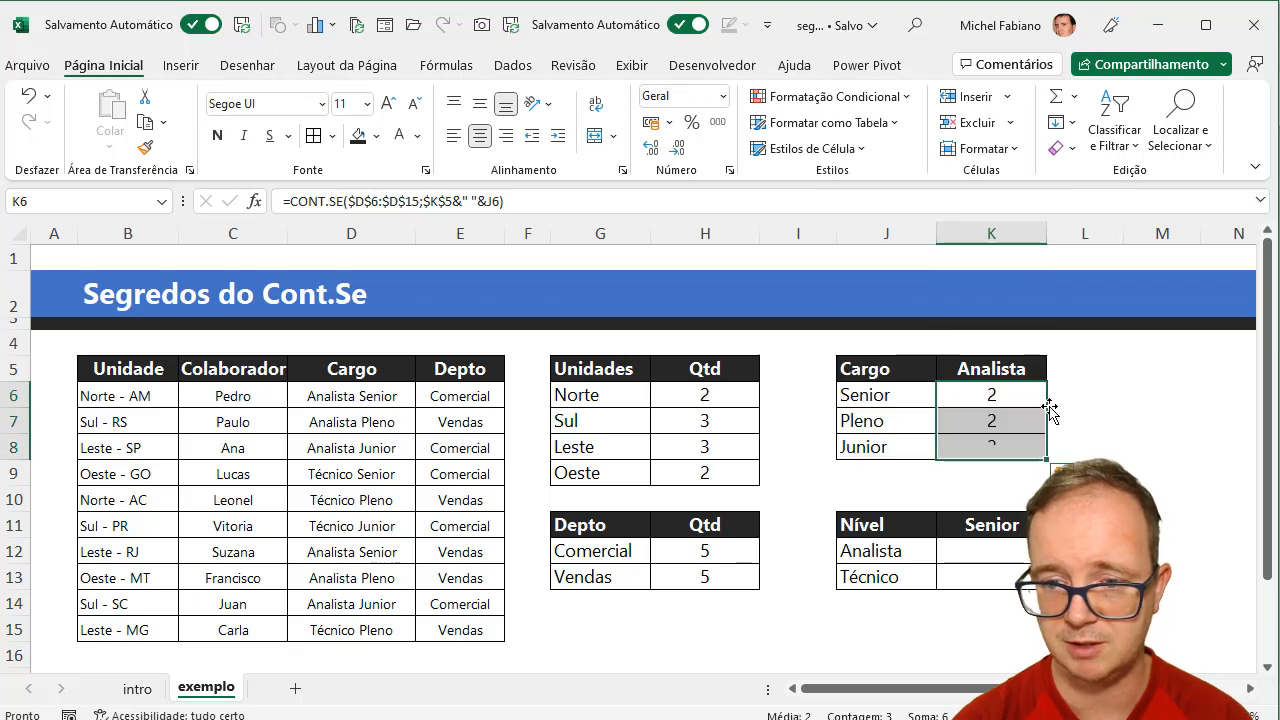
{"action": "left_click", "coordinate": [967, 423]}
{"action": "left_click", "coordinate": [969, 444]}
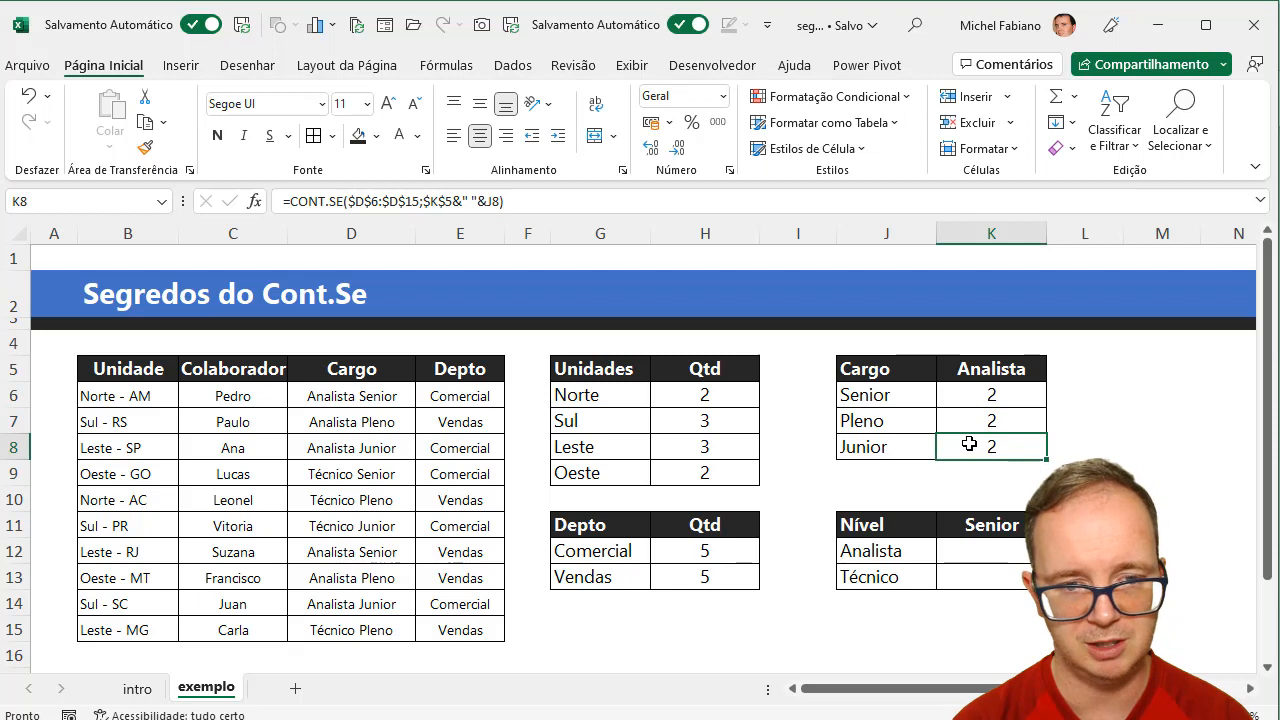
Change the Cargo table's header in K5 to Técnico and review the formula in K6
{"action": "left_click", "coordinate": [1001, 369]}
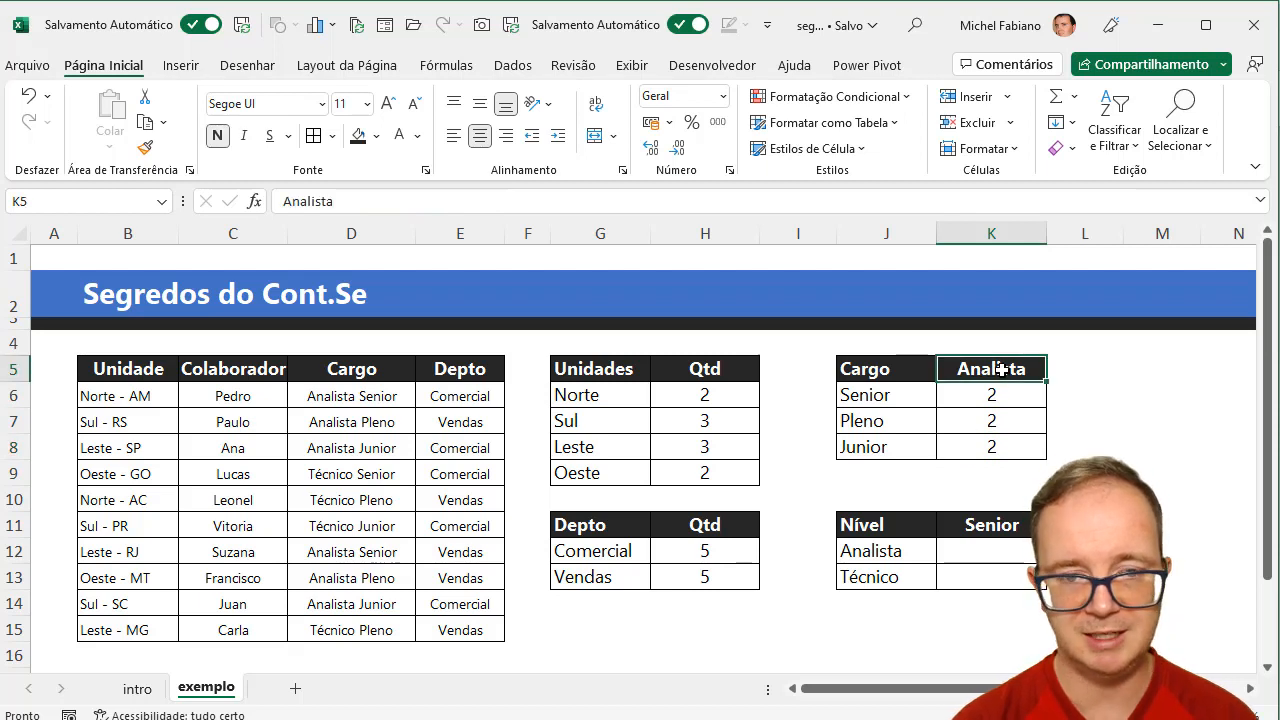
{"action": "type", "text": "Té"}
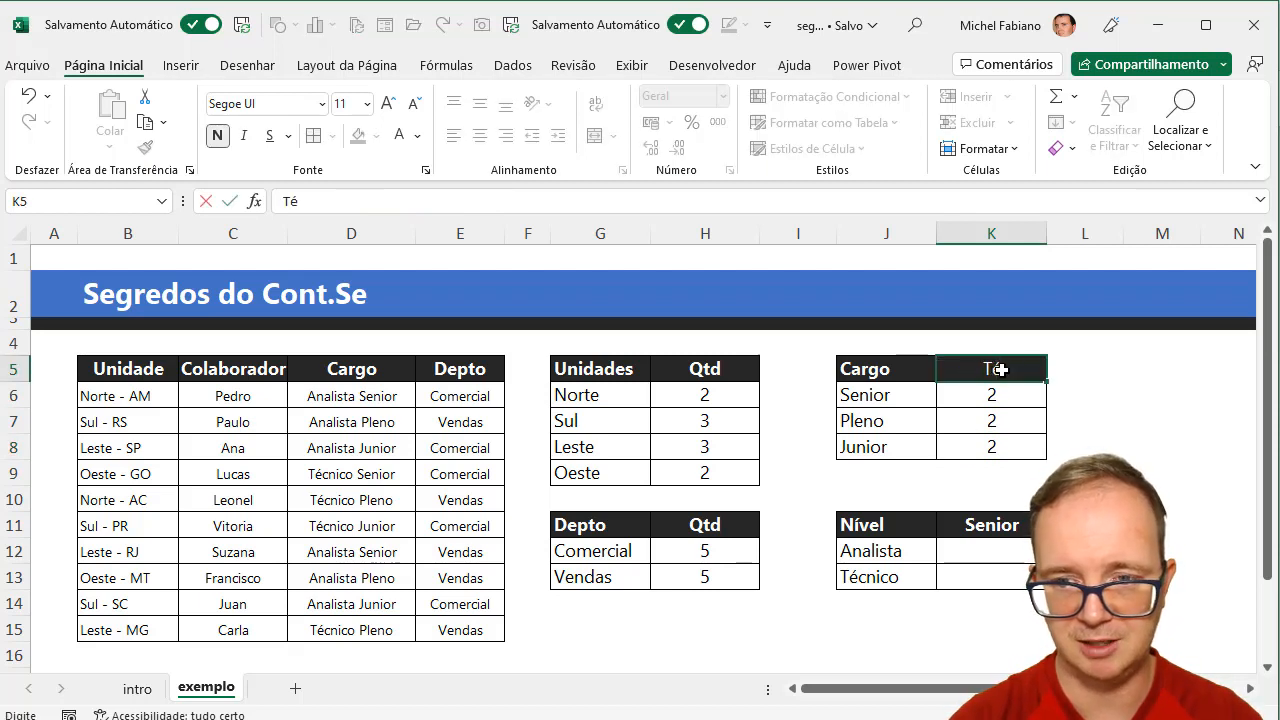
{"action": "type", "text": "cnico"}
{"action": "key", "text": "Return"}
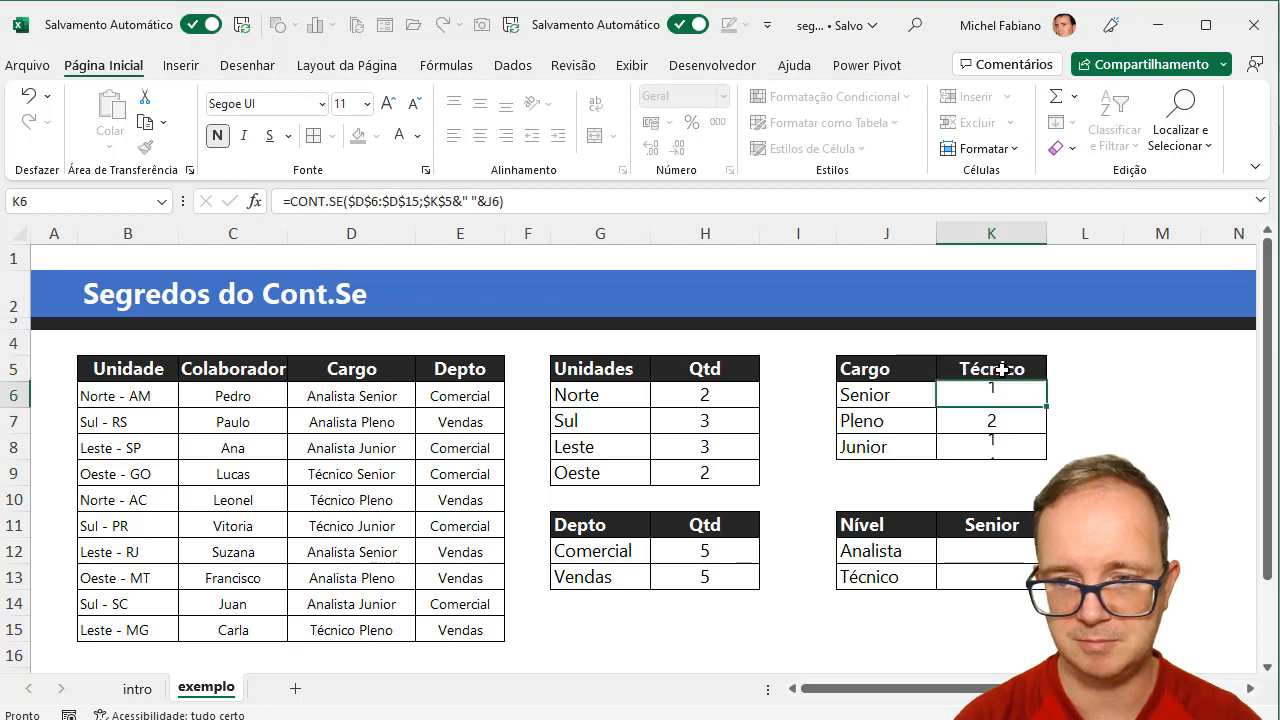
{"action": "left_click", "coordinate": [1001, 369]}
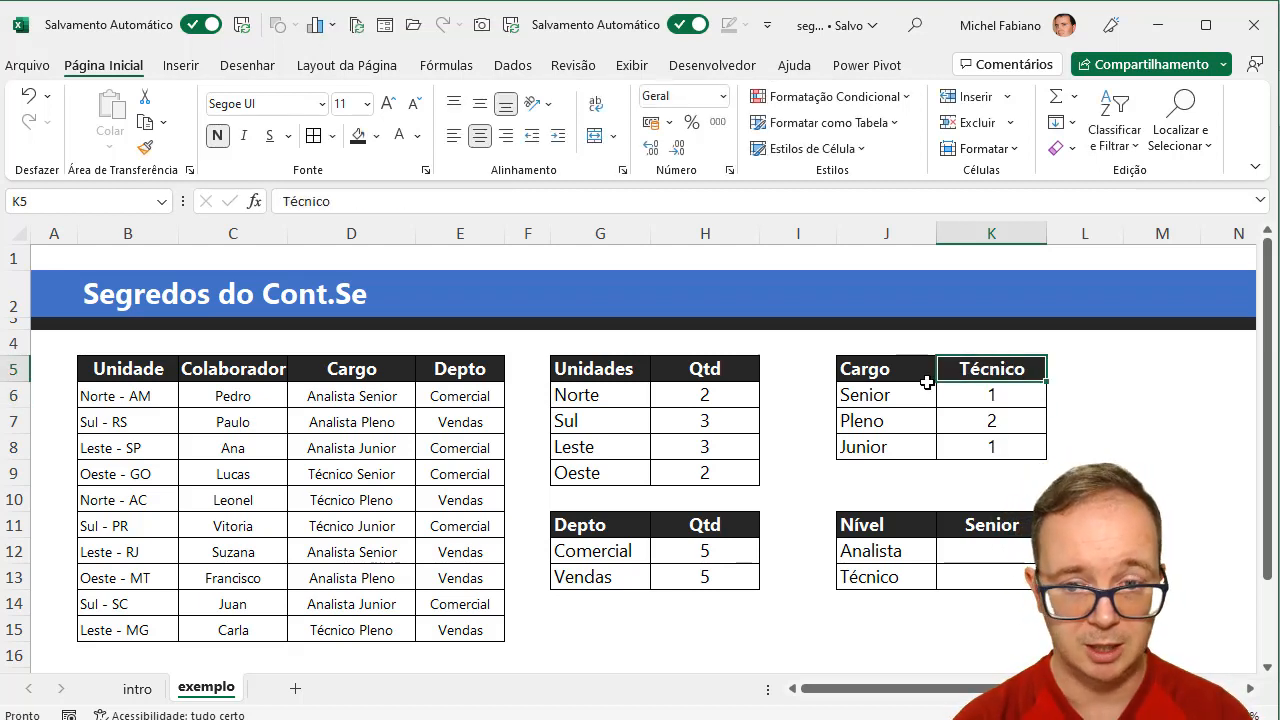
{"action": "left_click", "coordinate": [997, 392]}
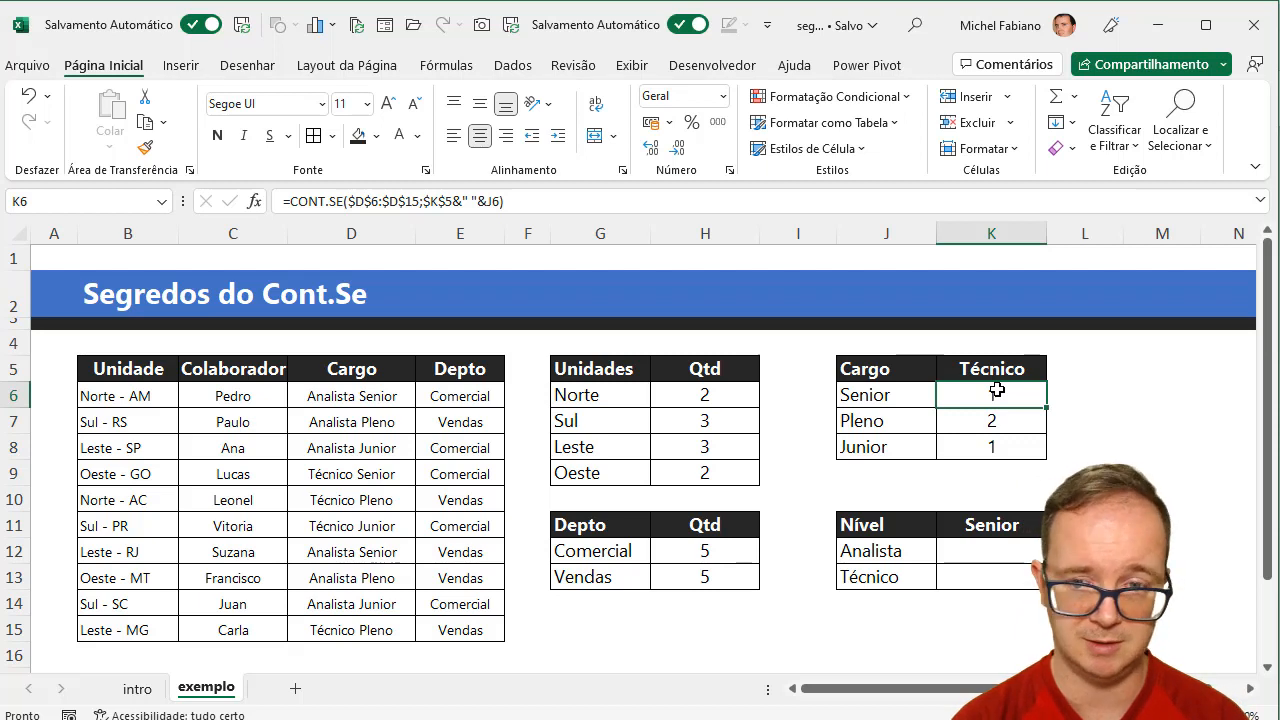
{"action": "double_click", "coordinate": [997, 392]}
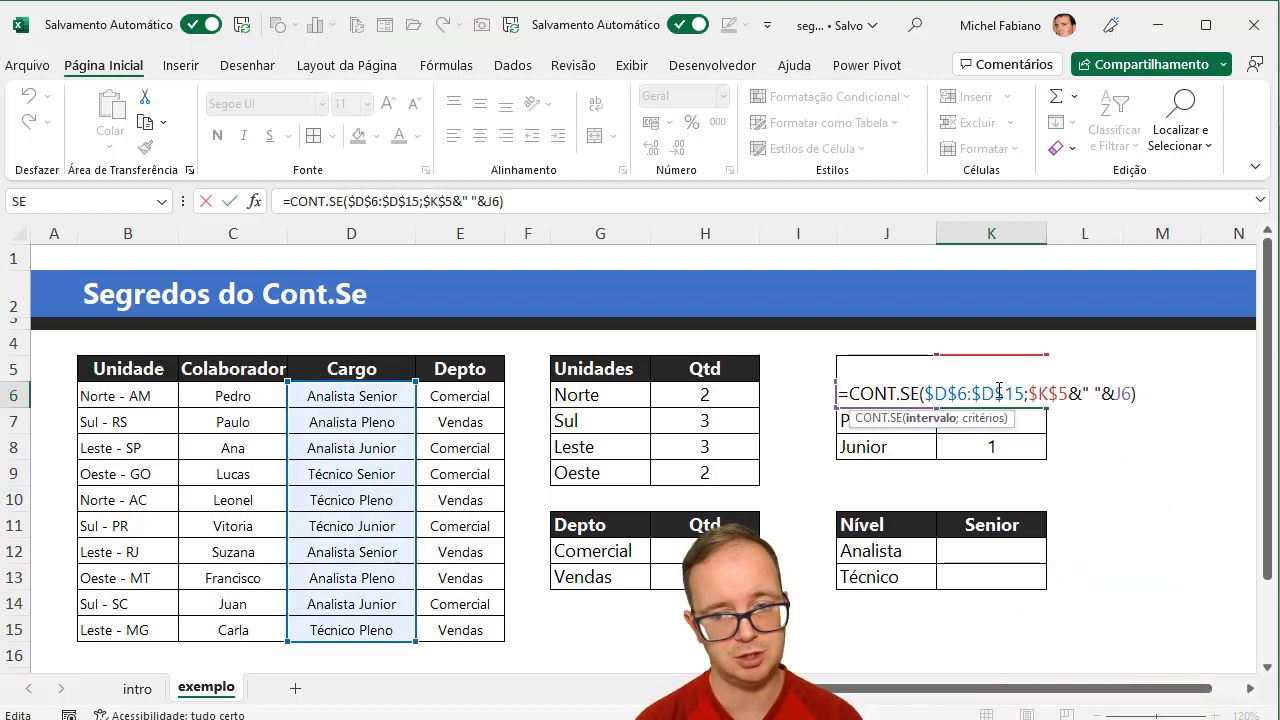
{"action": "key", "text": "Return"}
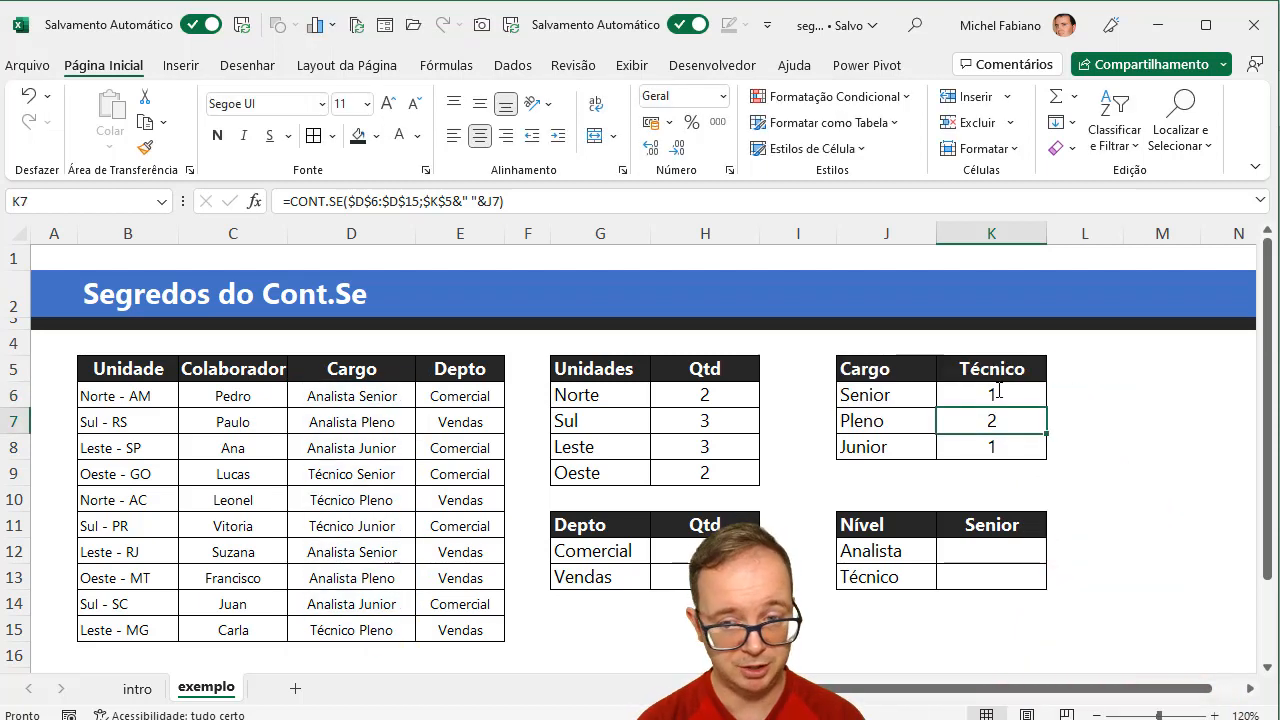
Enter =CONT.SE($D$6:$D$15;J12&" "&$K$11) in K12 to count the Analista Senior entries for the Nível table
{"action": "left_click", "coordinate": [992, 554]}
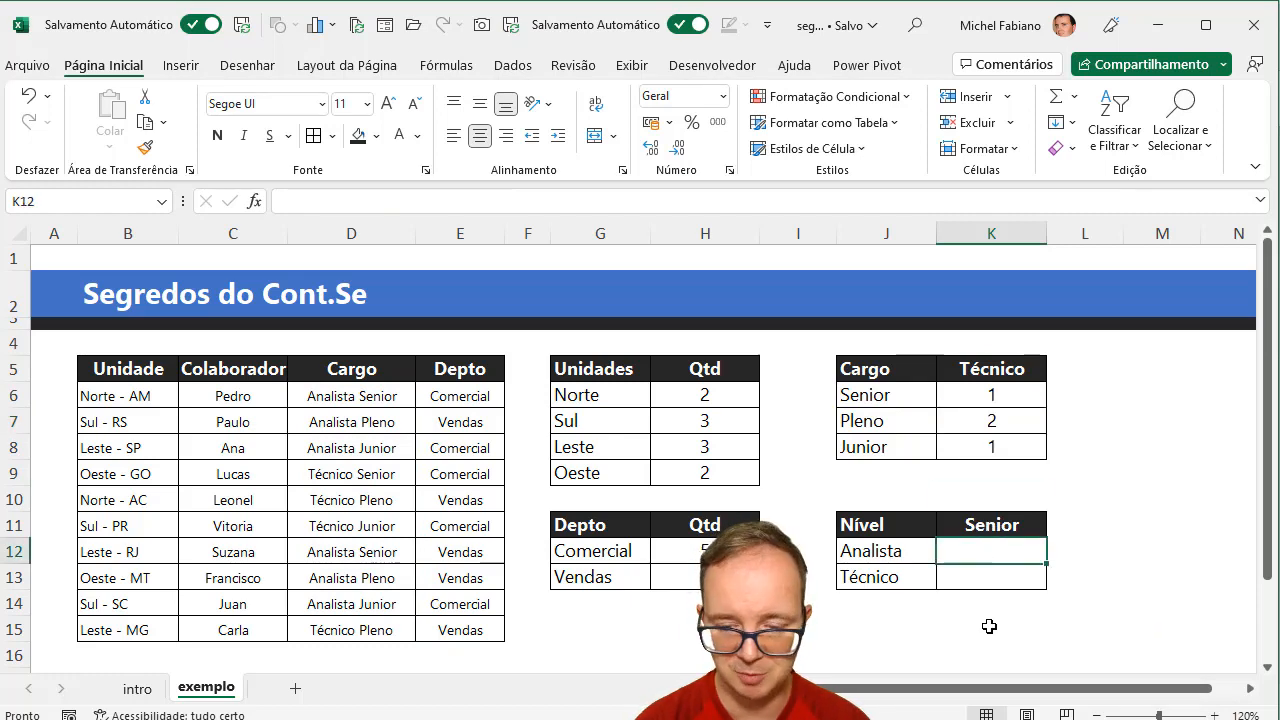
{"action": "type", "text": "=cont.se("}
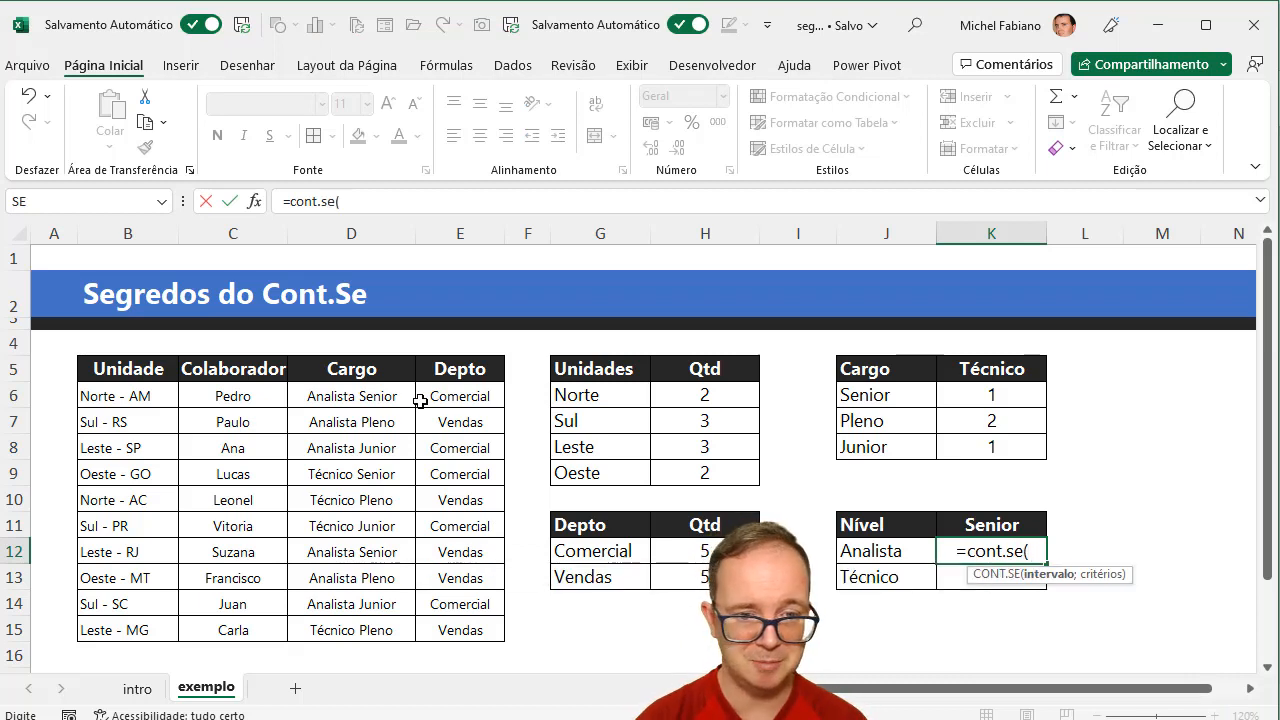
{"action": "left_click_drag", "start_coordinate": [393, 396], "coordinate": [389, 620]}
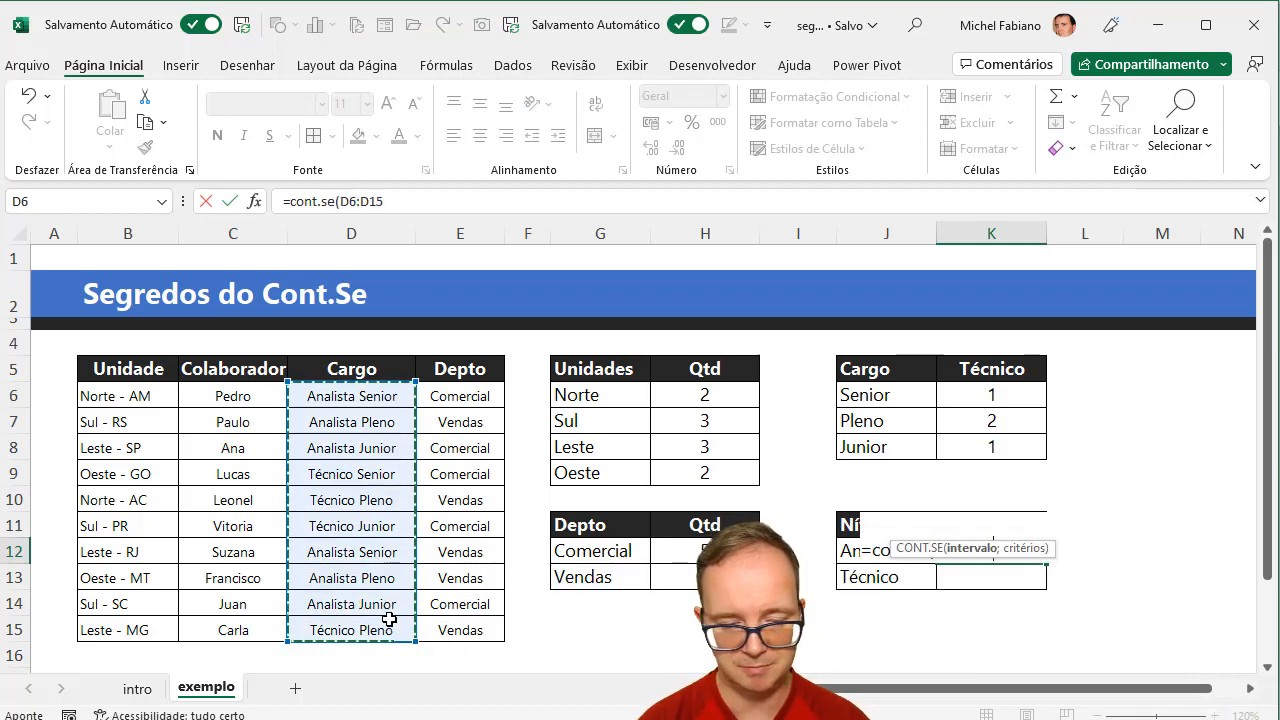
{"action": "key", "text": "F4"}
{"action": "type", "text": ";"}
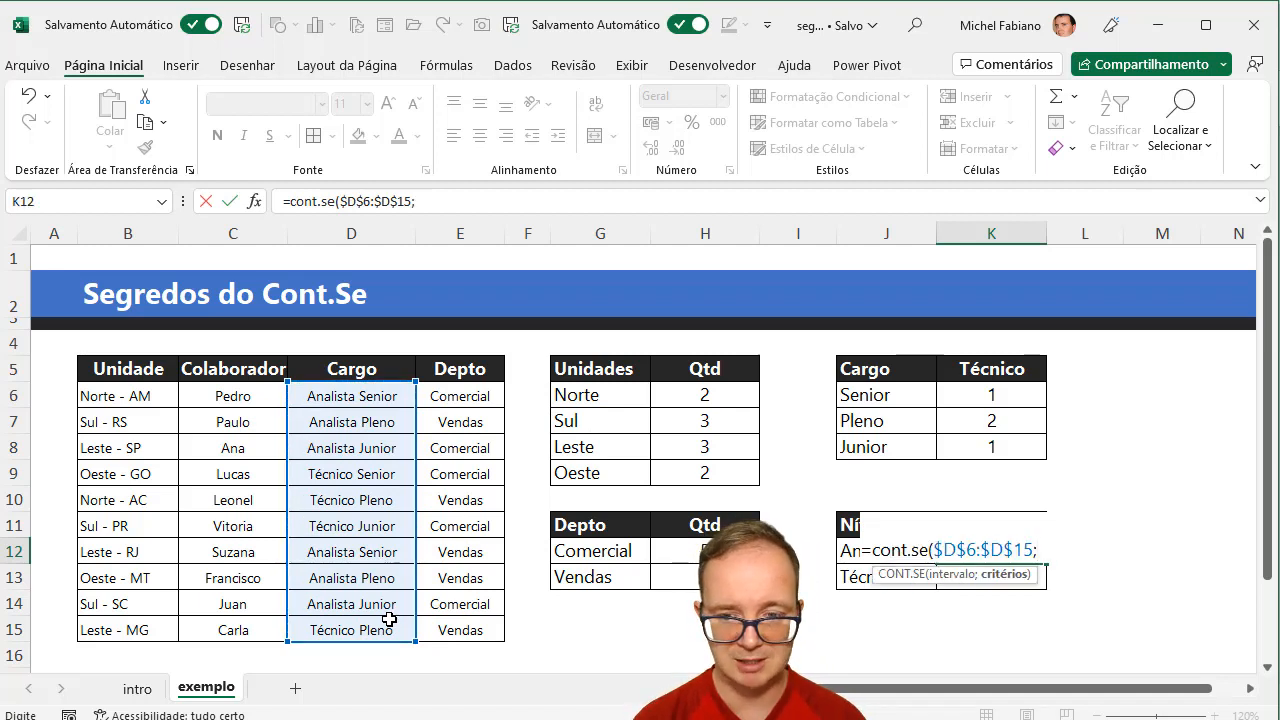
{"action": "left_click", "coordinate": [848, 553]}
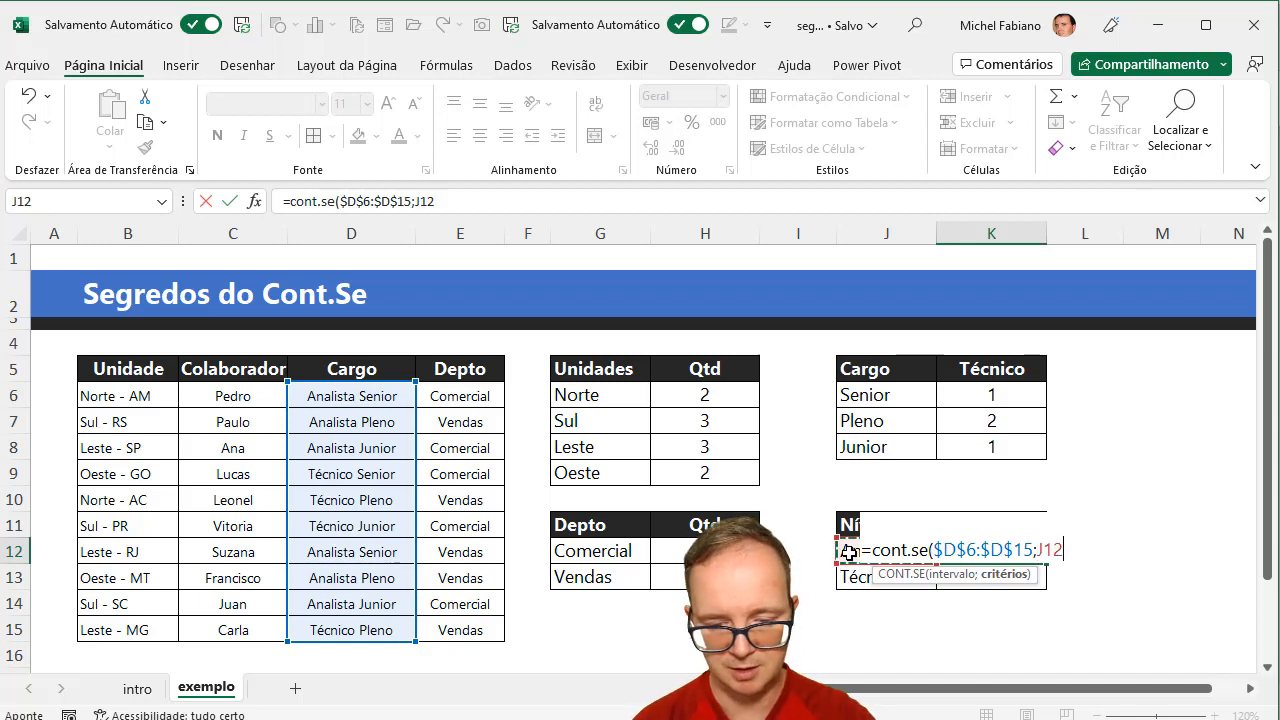
{"action": "type", "text": "&"}
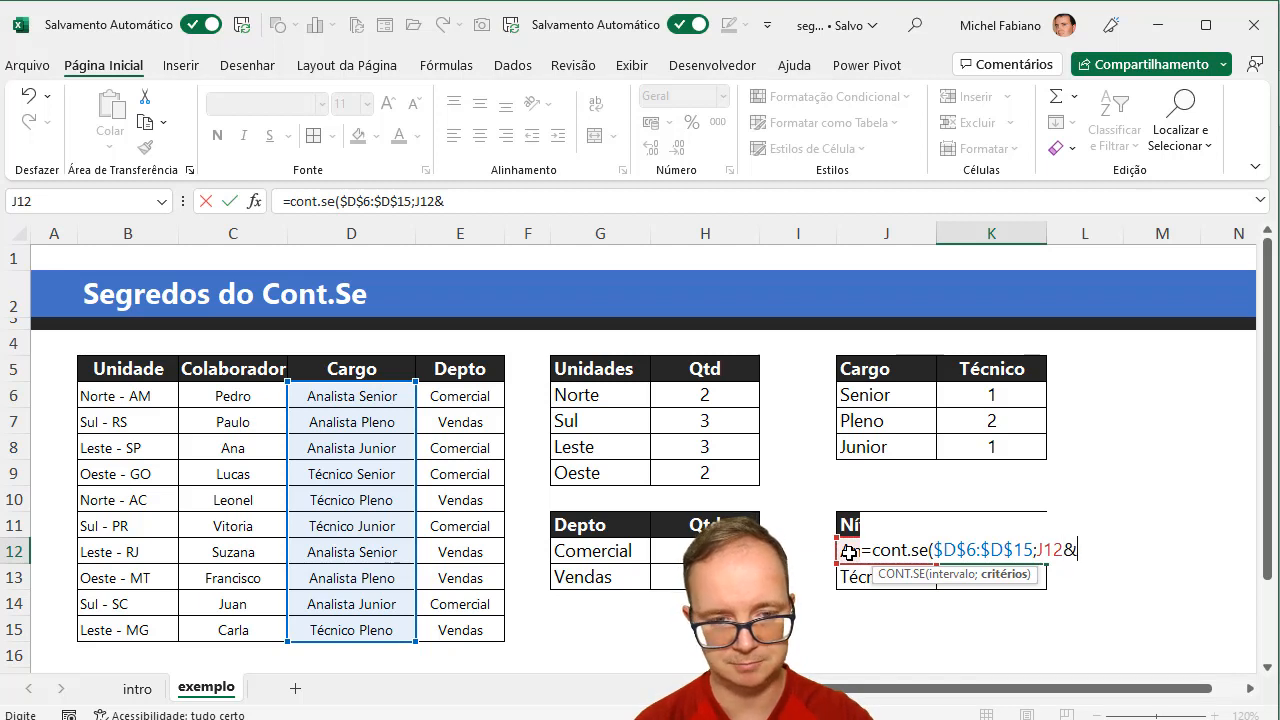
{"action": "type", "text": "\""}
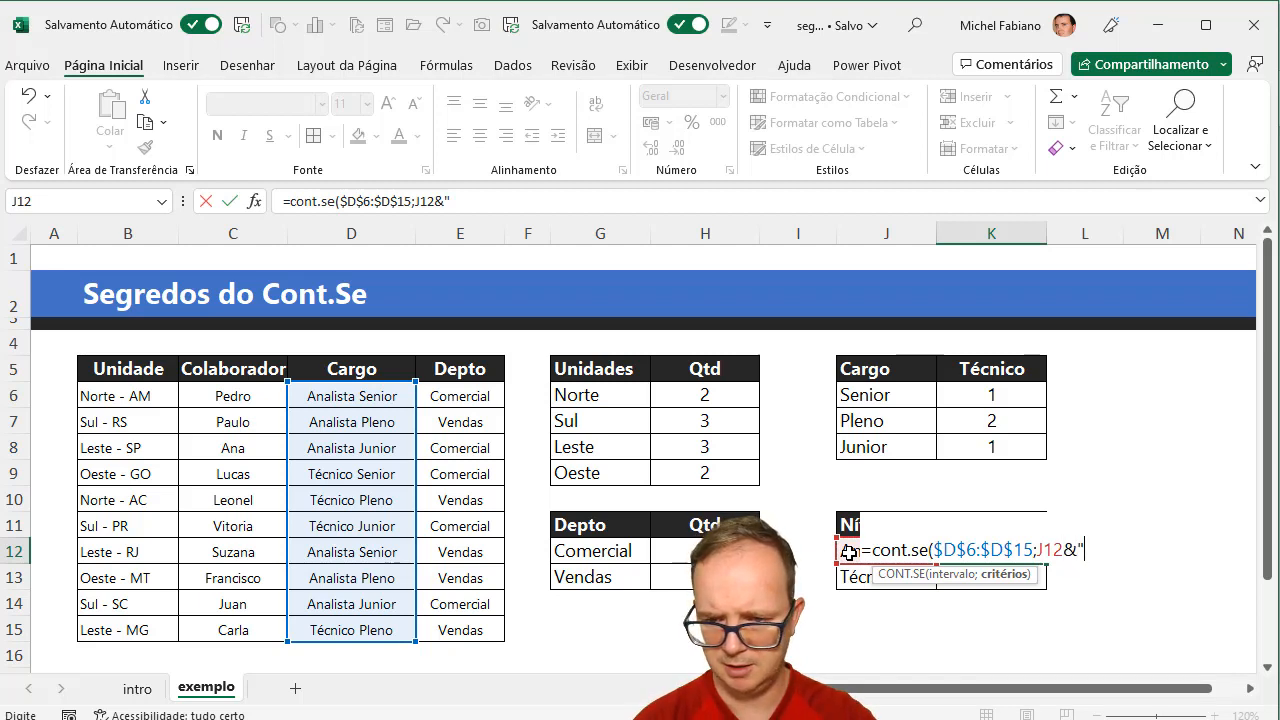
{"action": "type", "text": " \"&"}
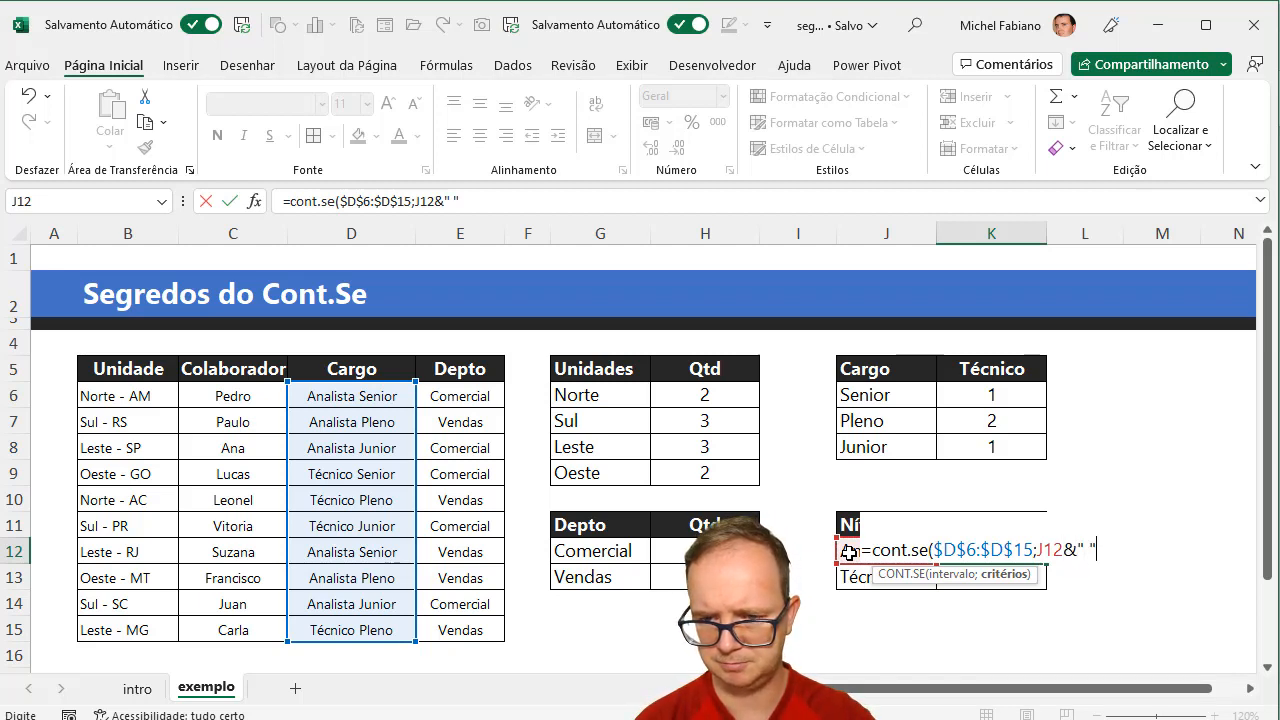
{"action": "key", "text": "Up"}
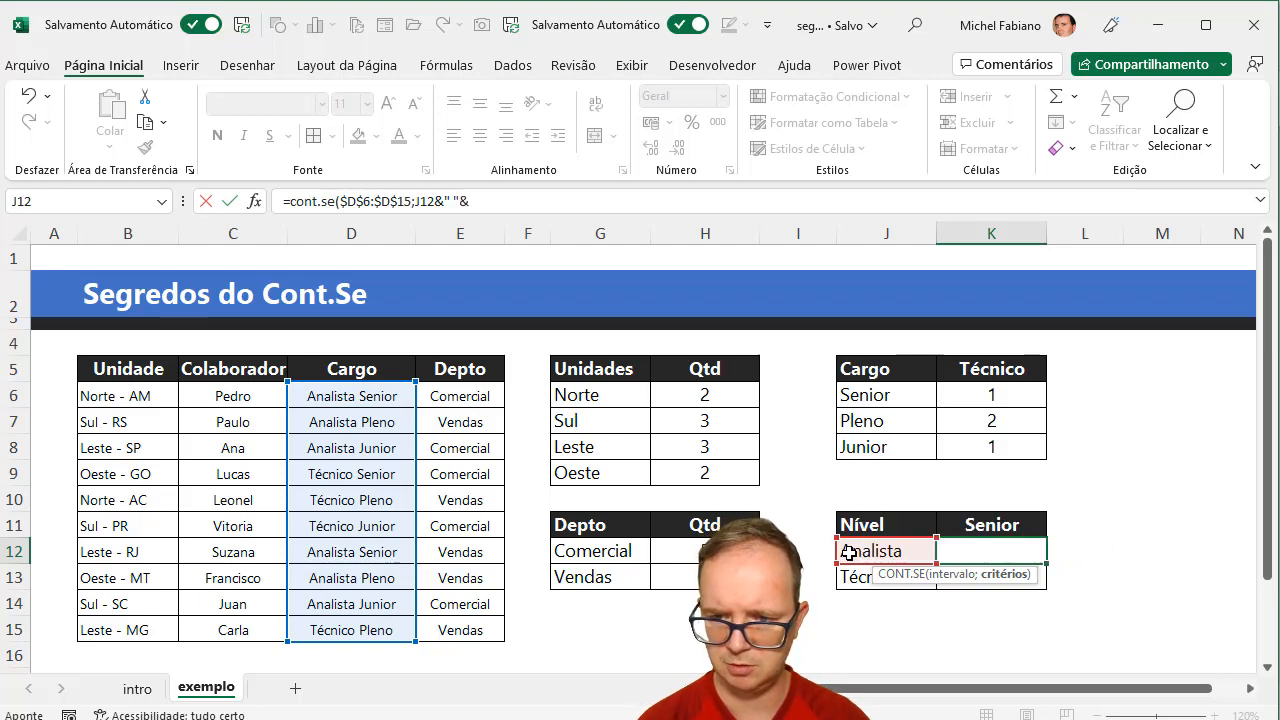
{"action": "key", "text": "Right"}
{"action": "key", "text": "F4"}
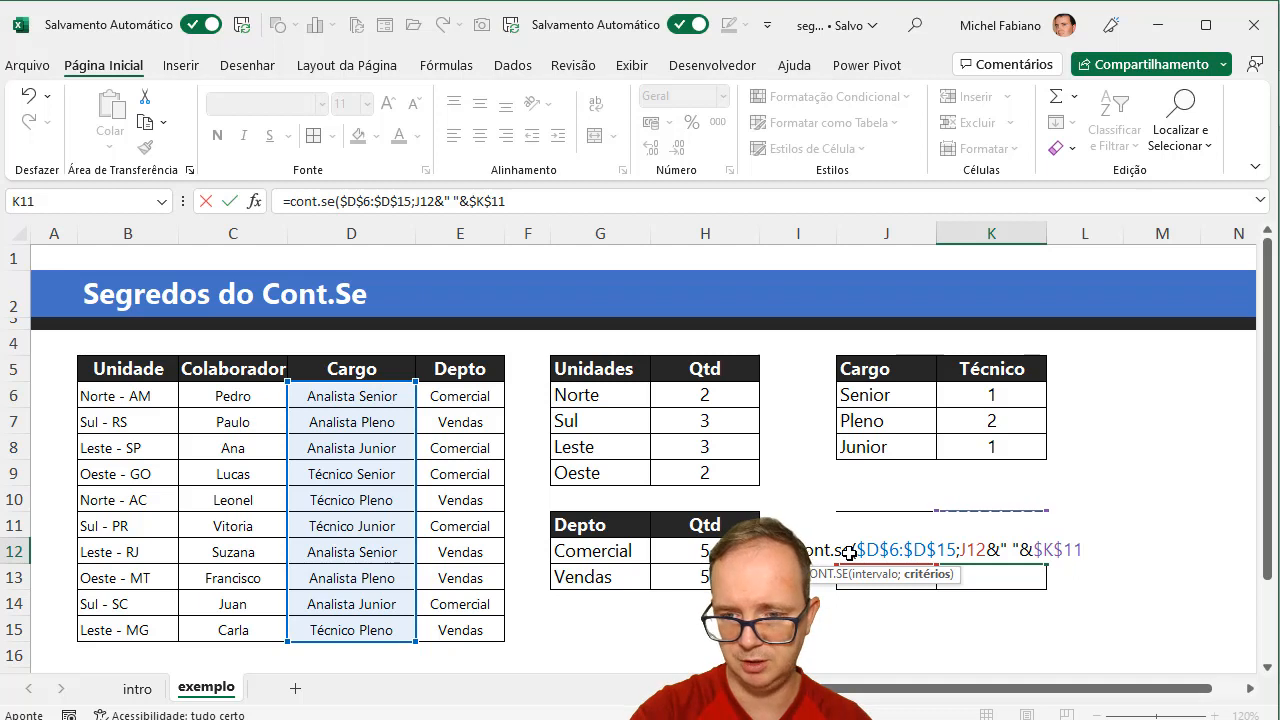
{"action": "type", "text": ")"}
{"action": "key", "text": "Return"}
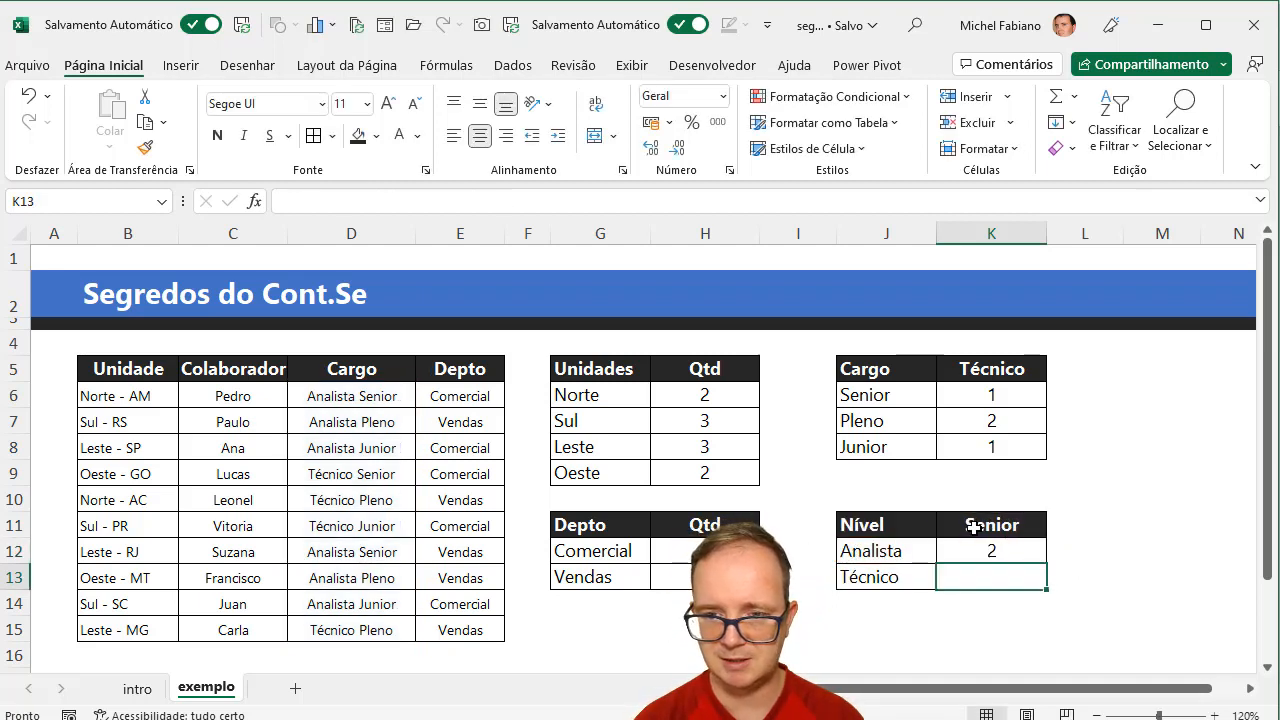
Copy K12's formula down to K13 and change the Nível table's header in K11 to Pleno
{"action": "left_click", "coordinate": [1003, 550]}
{"action": "left_click_drag", "start_coordinate": [1049, 566], "coordinate": [1049, 590]}
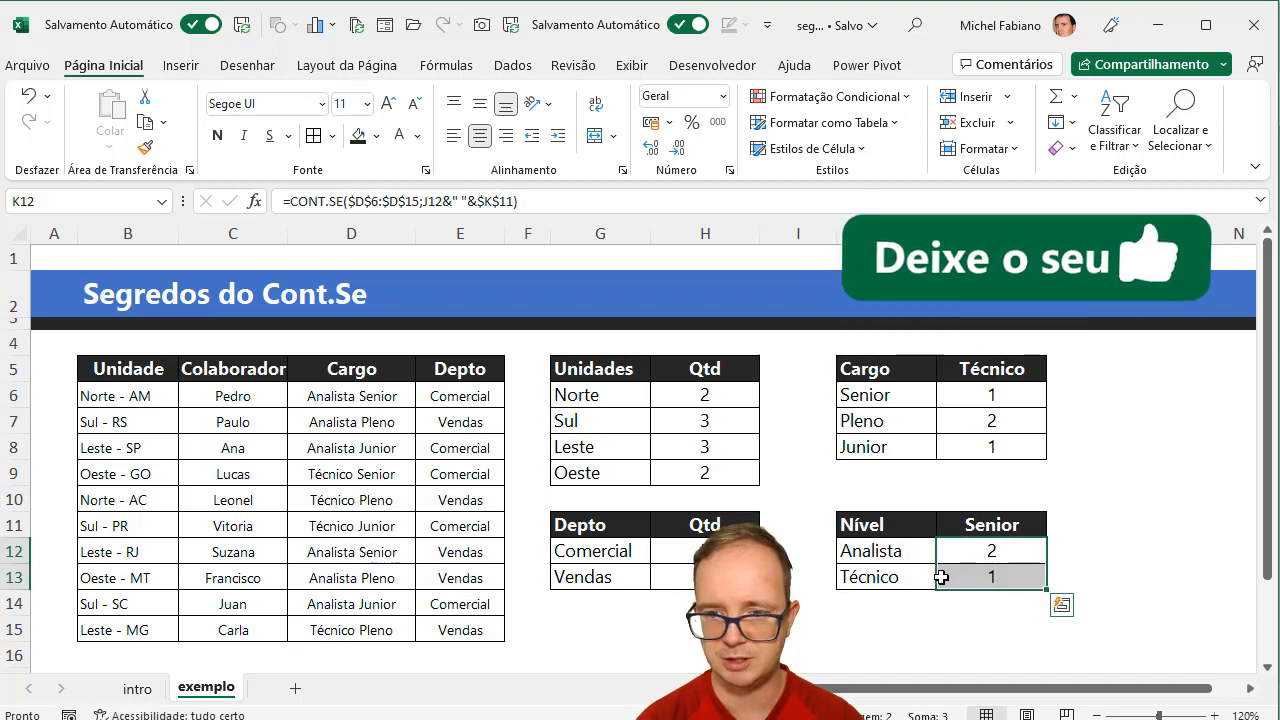
{"action": "left_click", "coordinate": [977, 524]}
{"action": "type", "text": "Pleno"}
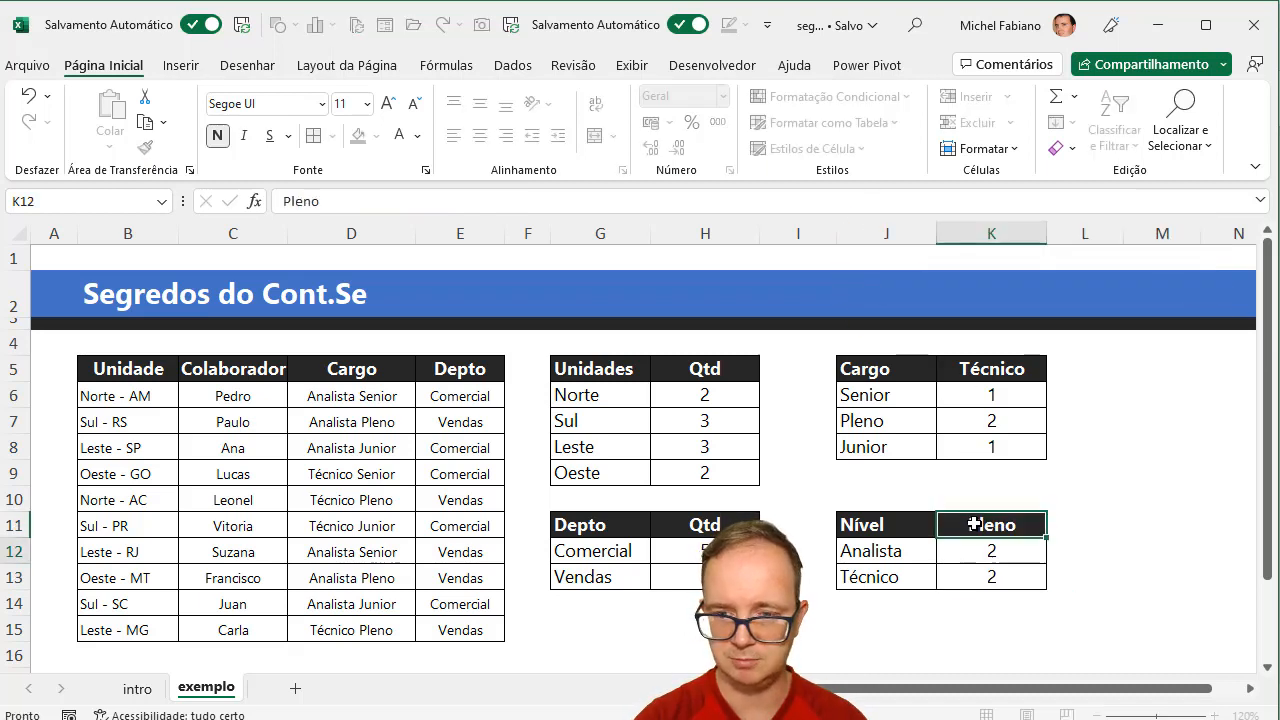
{"action": "key", "text": "Return"}
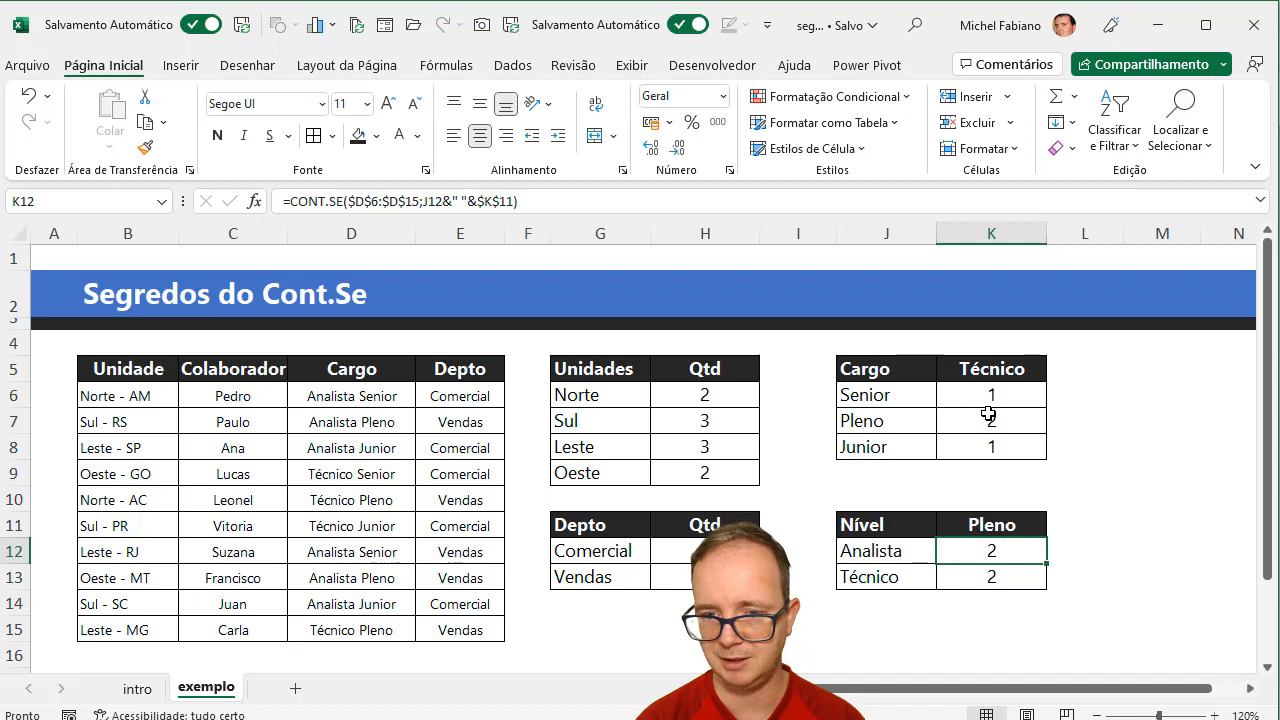
Change the Nível table's header in K11 to Junior
{"action": "left_click", "coordinate": [977, 524]}
{"action": "type", "text": "Junior"}
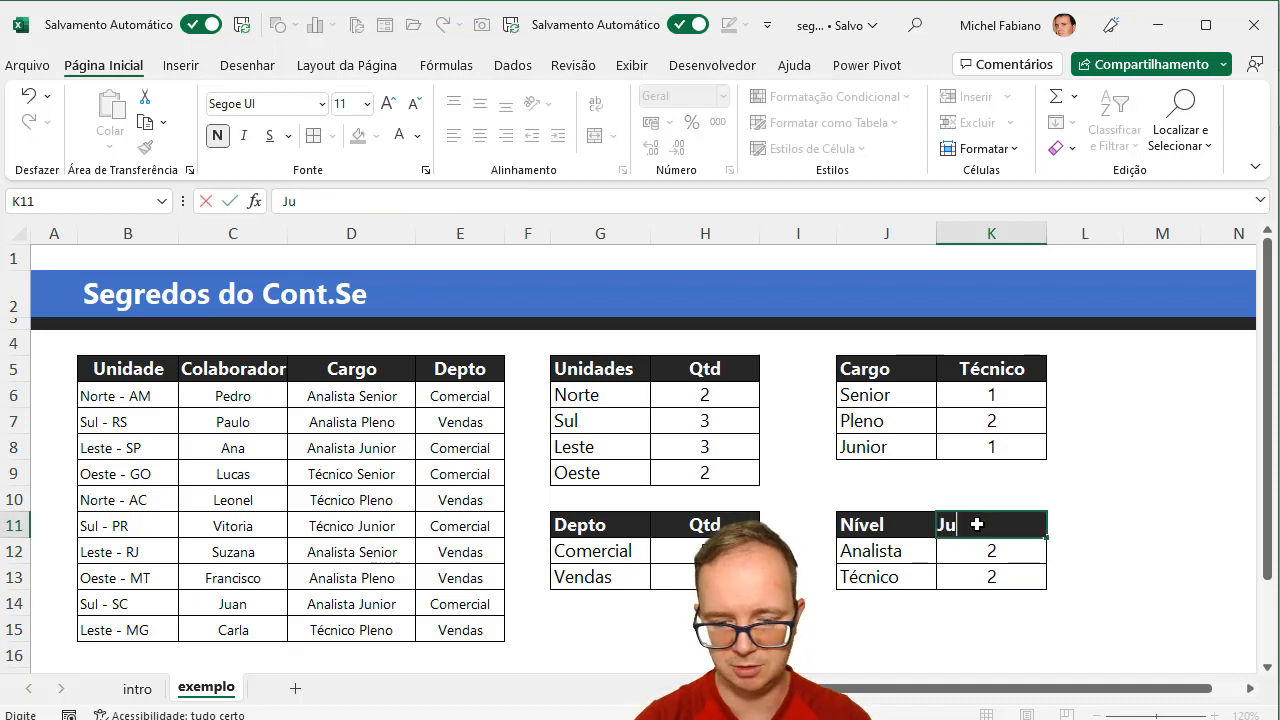
{"action": "key", "text": "Return"}
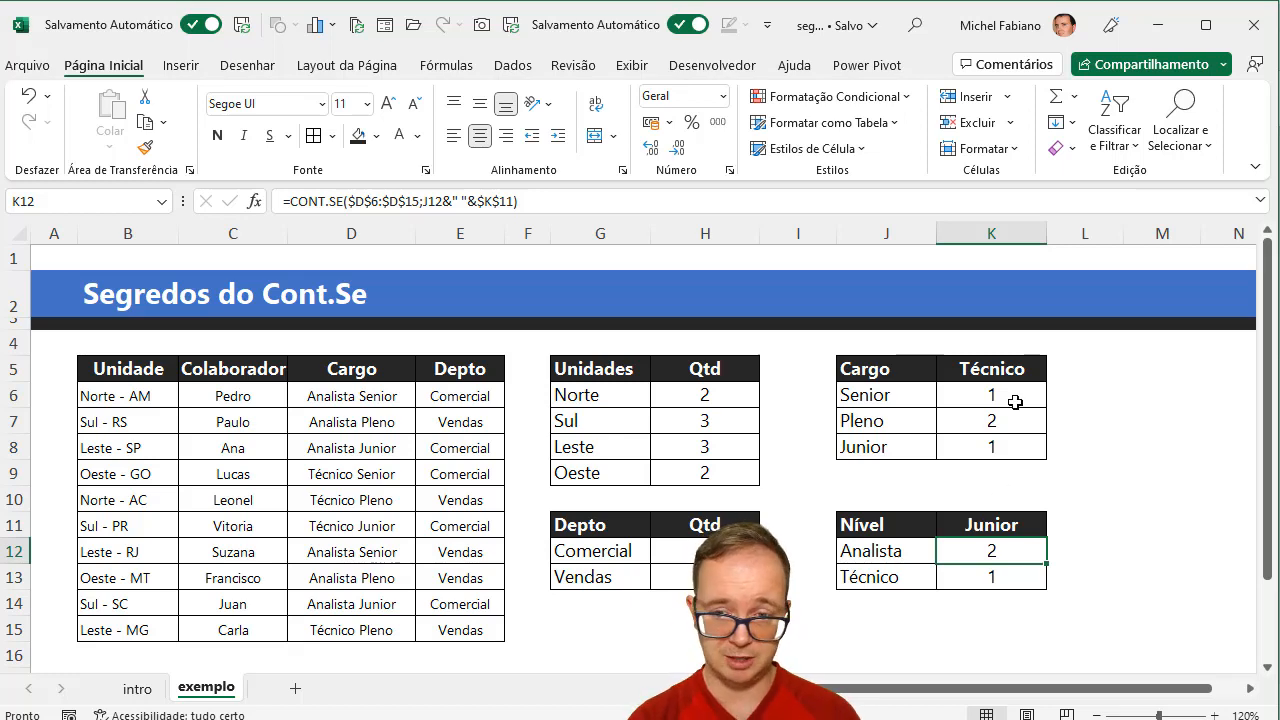
Add list data validation to the Cargo table's header cell K5 with the source Analista;Técnico
{"action": "left_click", "coordinate": [995, 378]}
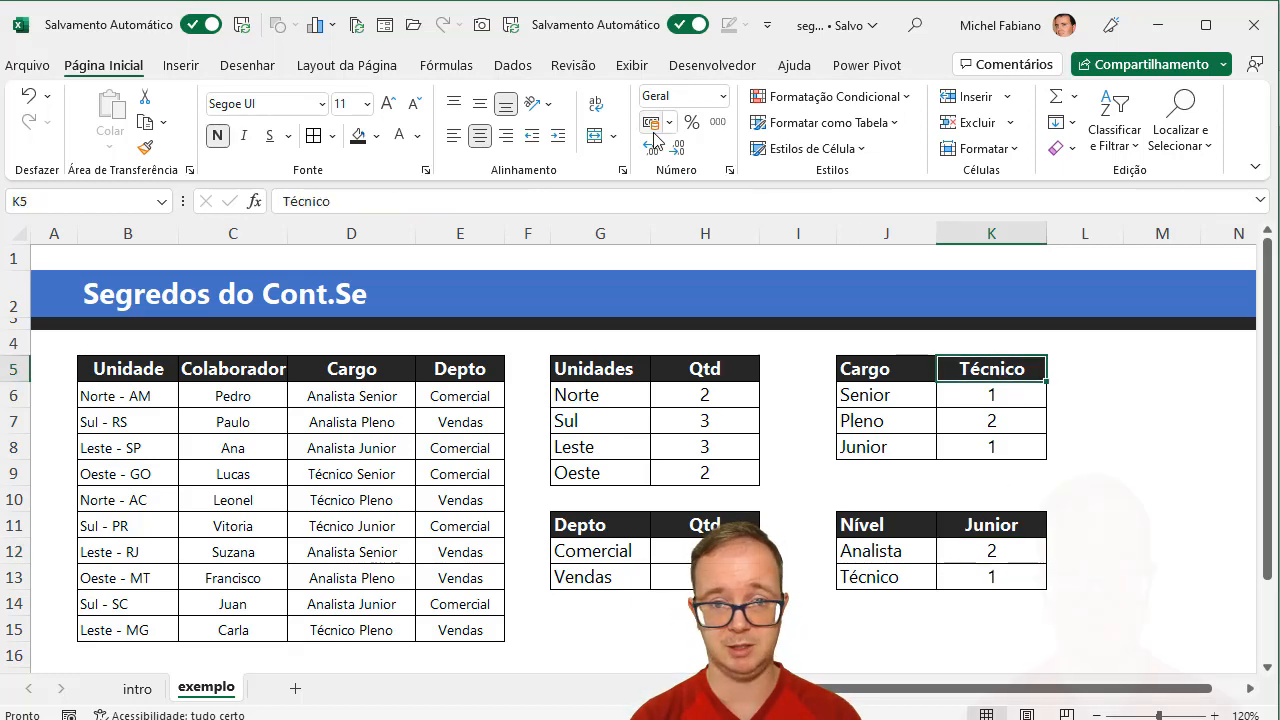
{"action": "left_click", "coordinate": [513, 65]}
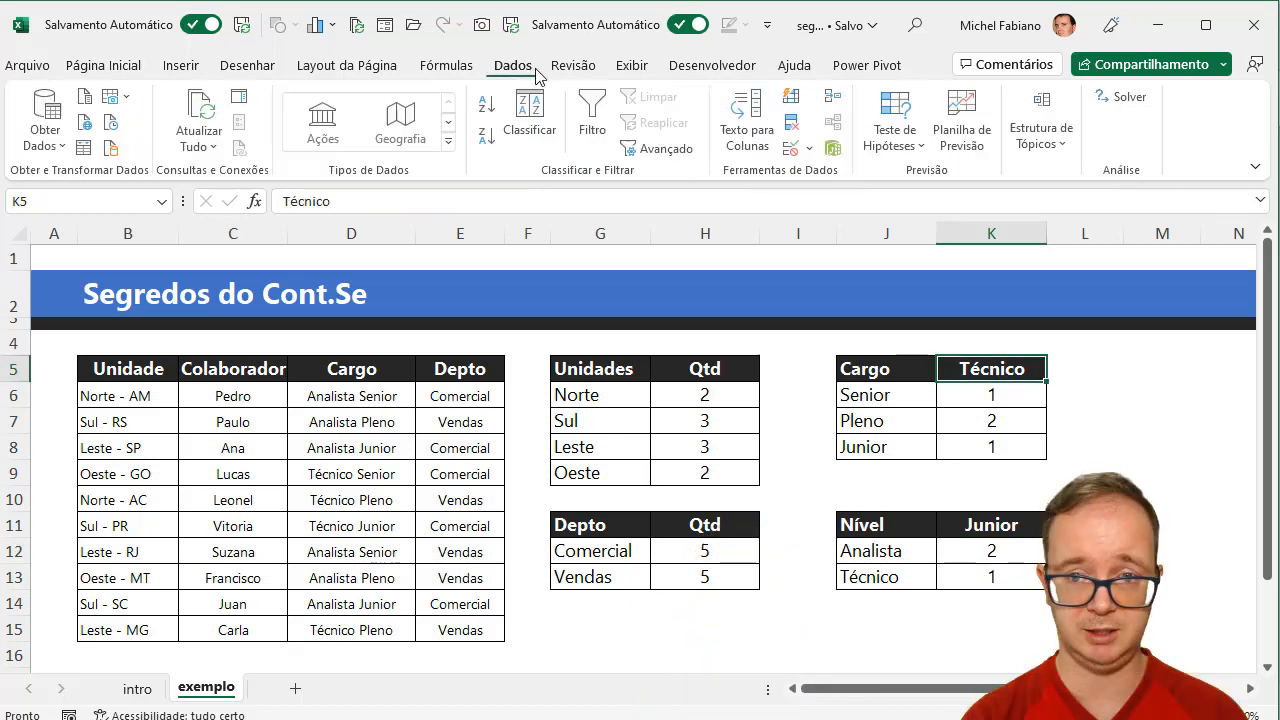
{"action": "left_click", "coordinate": [811, 149]}
{"action": "left_click", "coordinate": [835, 175]}
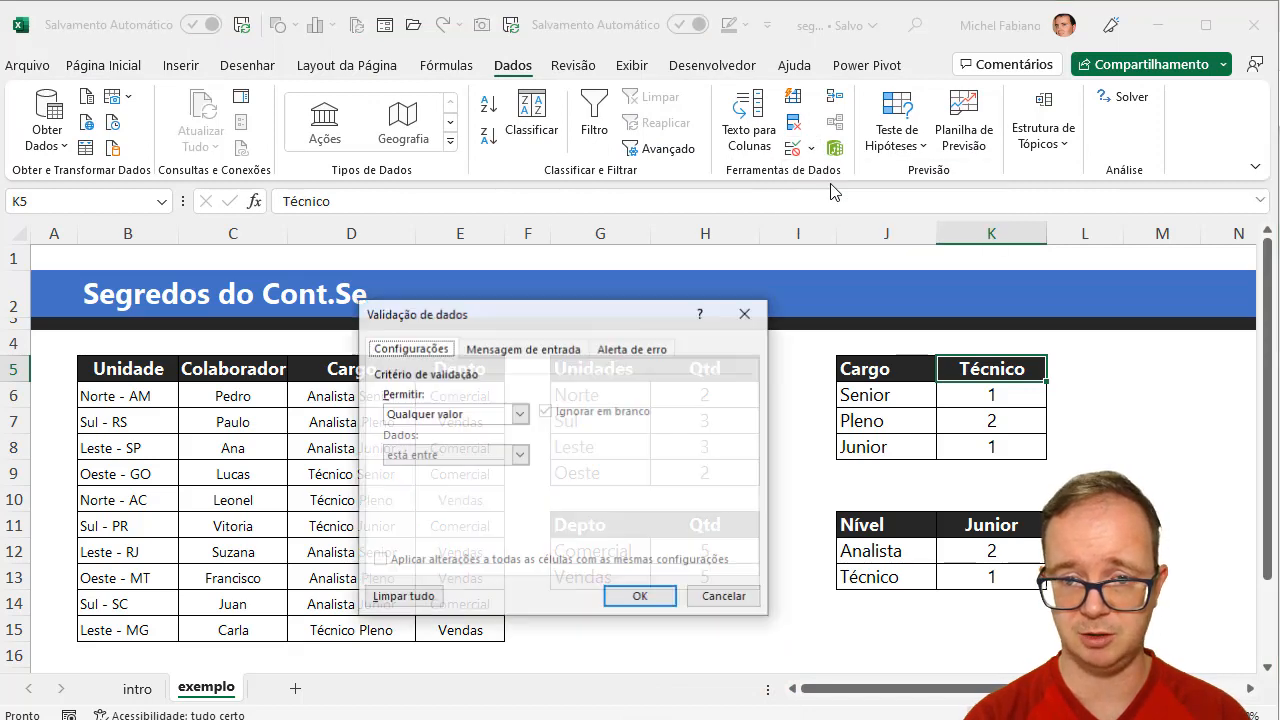
{"action": "left_click", "coordinate": [519, 413]}
{"action": "left_click", "coordinate": [449, 471]}
{"action": "left_click", "coordinate": [447, 491]}
{"action": "type", "text": "Analis"}
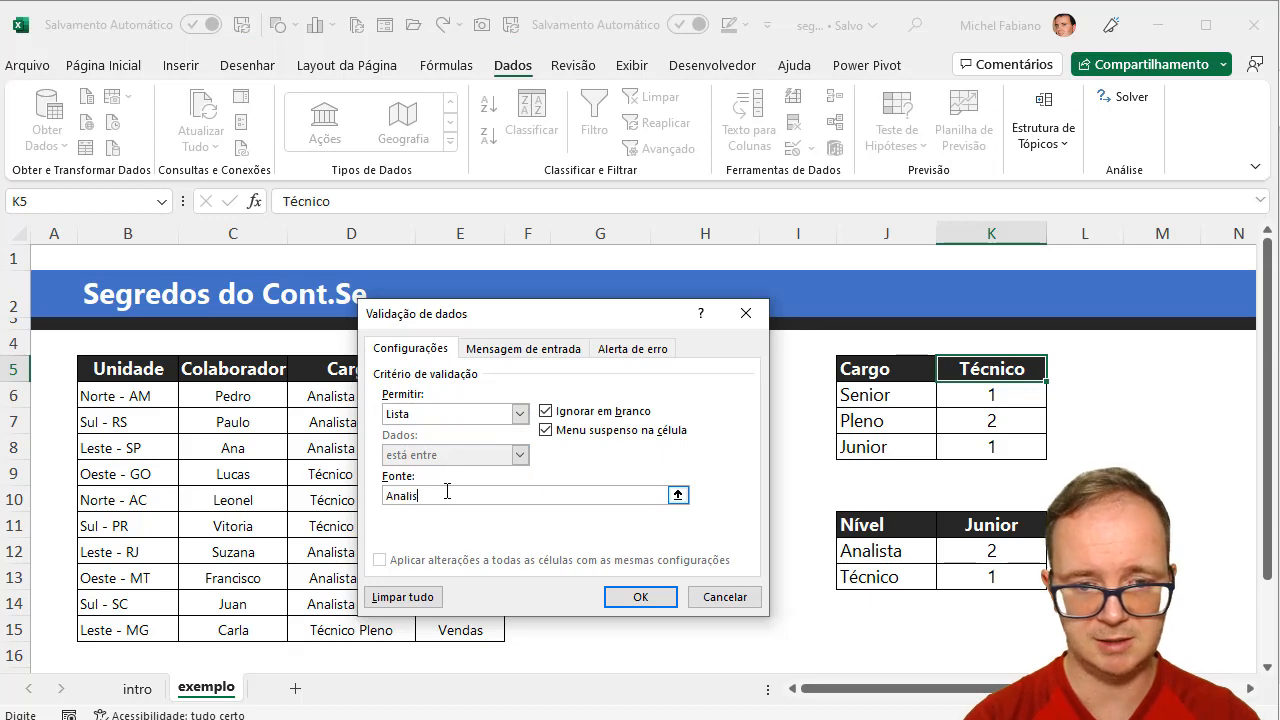
{"action": "type", "text": "ta;Técnico"}
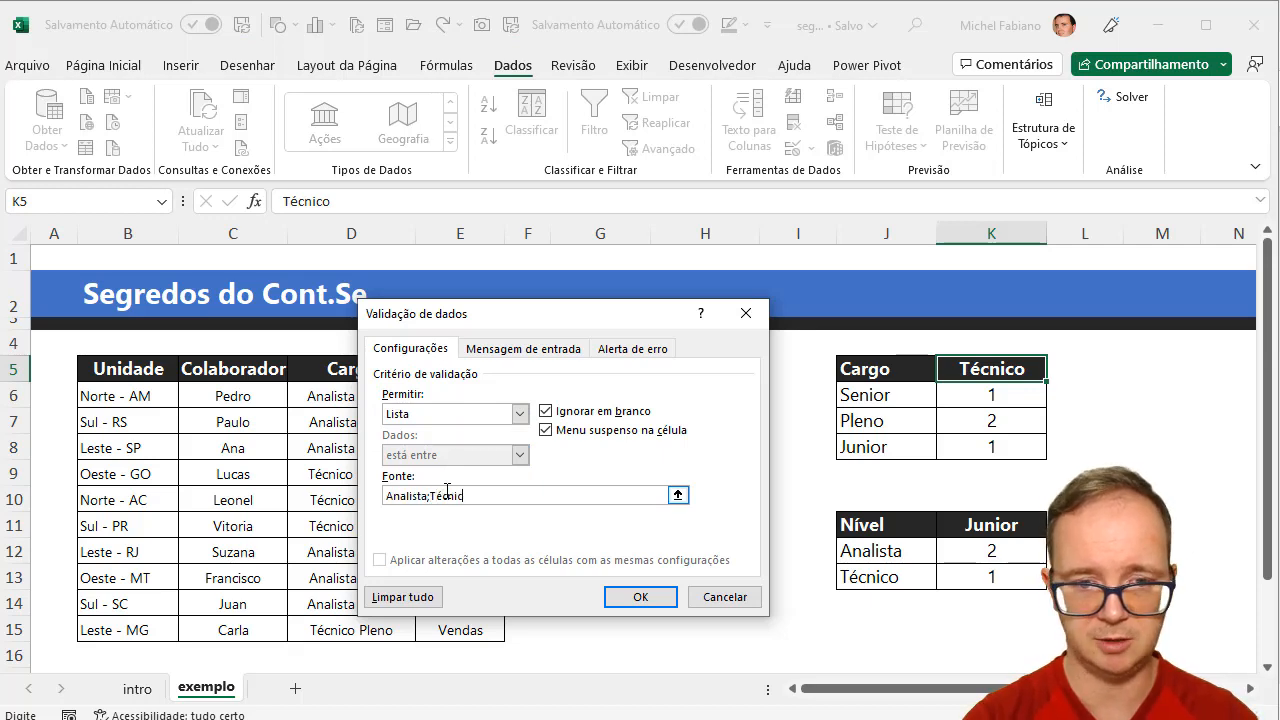
{"action": "left_click", "coordinate": [640, 597]}
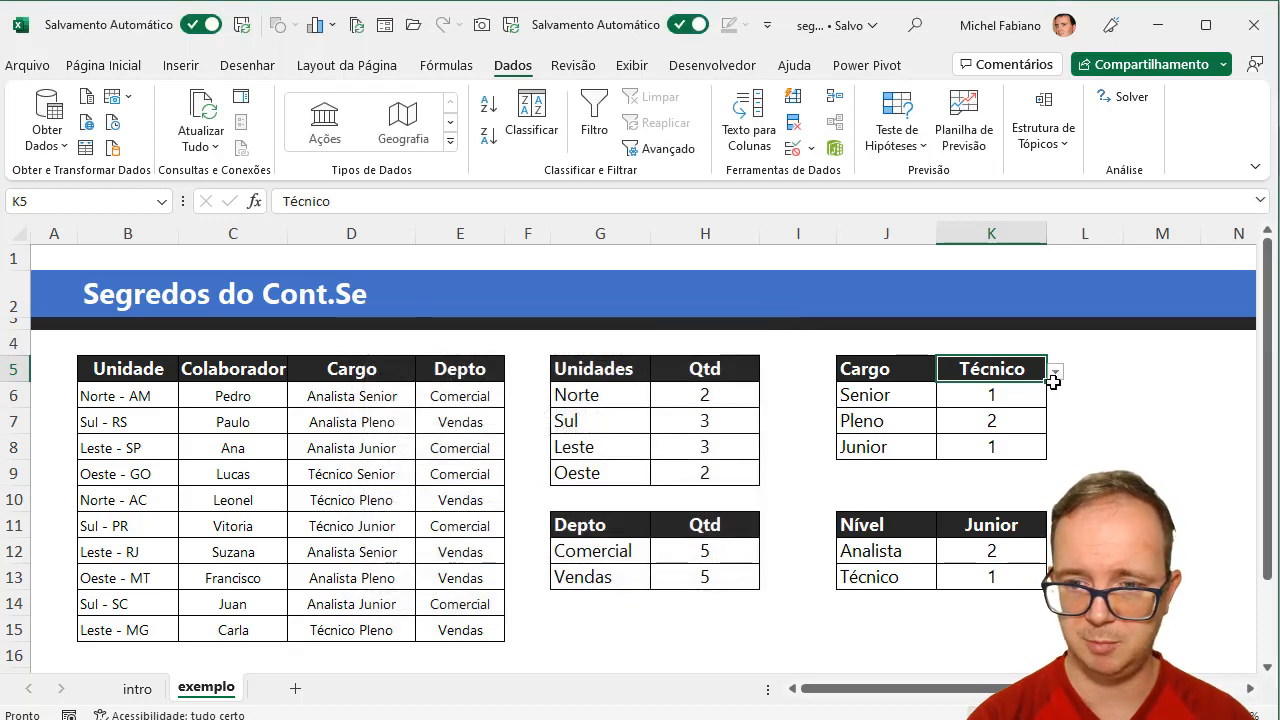
Test K5's validation list by switching the header between Analista and Técnico, ending on Analista
{"action": "left_click", "coordinate": [1055, 371]}
{"action": "left_click", "coordinate": [1005, 397]}
{"action": "left_click", "coordinate": [1005, 397]}
{"action": "left_click", "coordinate": [1055, 371]}
{"action": "left_click", "coordinate": [1018, 411]}
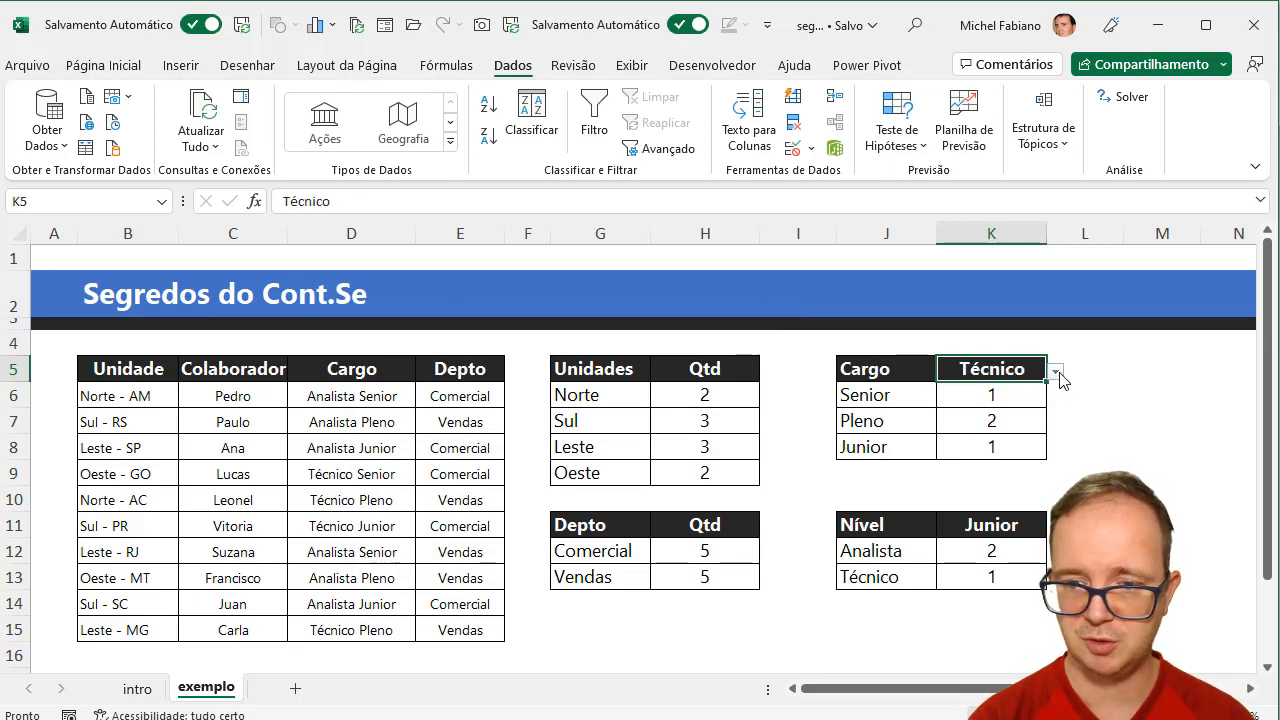
{"action": "left_click", "coordinate": [1055, 371]}
{"action": "left_click", "coordinate": [1032, 395]}
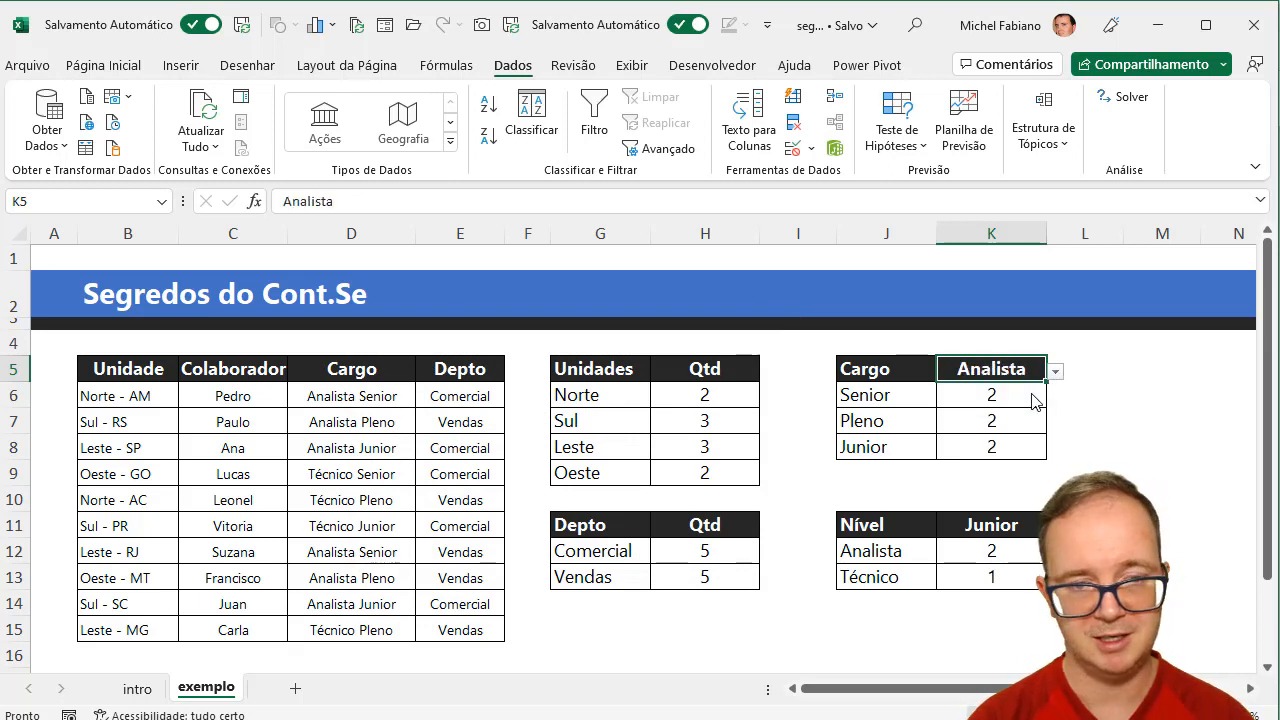
Set the Cargo table's header in K5 to Técnico from its validation list
{"action": "left_click", "coordinate": [997, 529]}
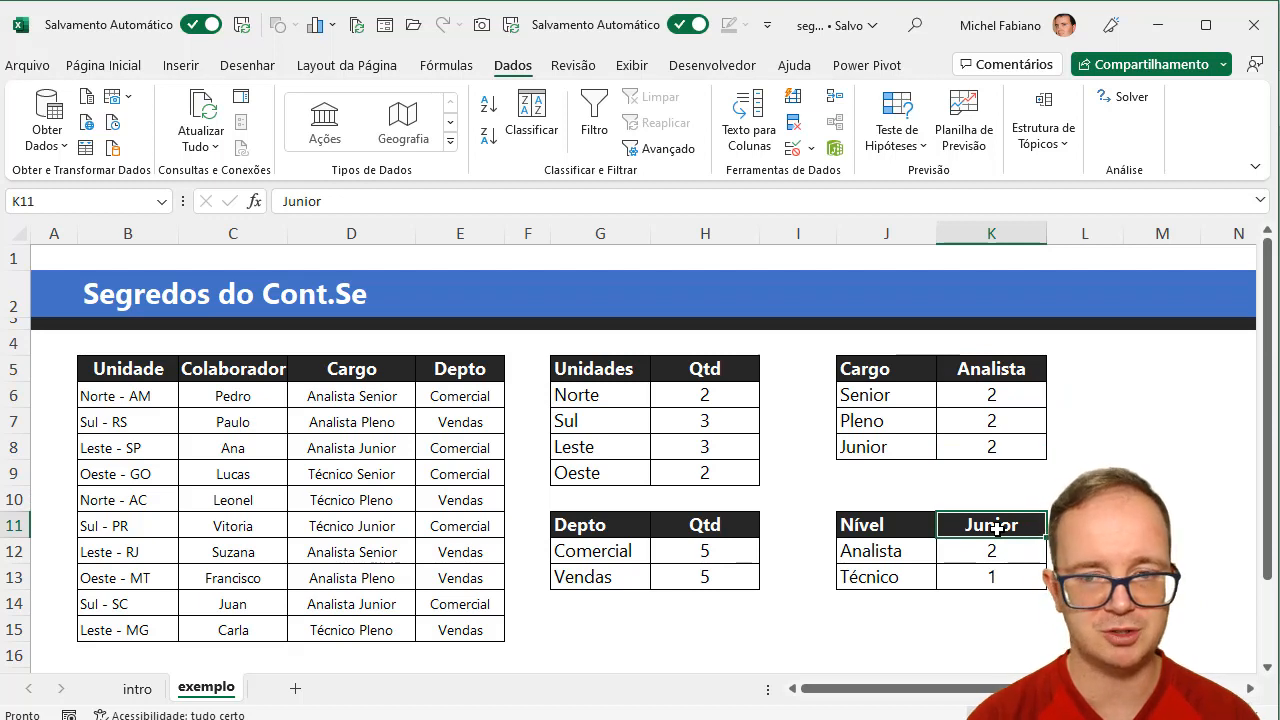
{"action": "left_click", "coordinate": [1030, 370]}
{"action": "left_click", "coordinate": [1055, 371]}
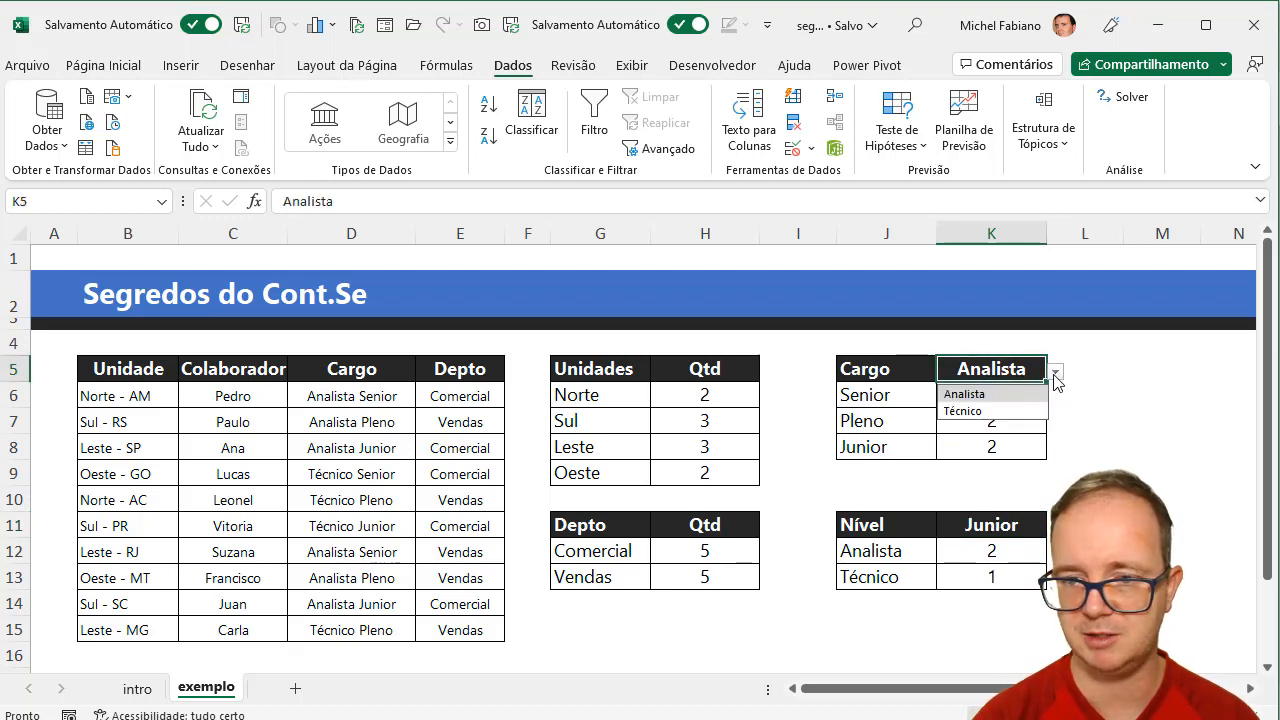
{"action": "left_click", "coordinate": [1008, 412]}
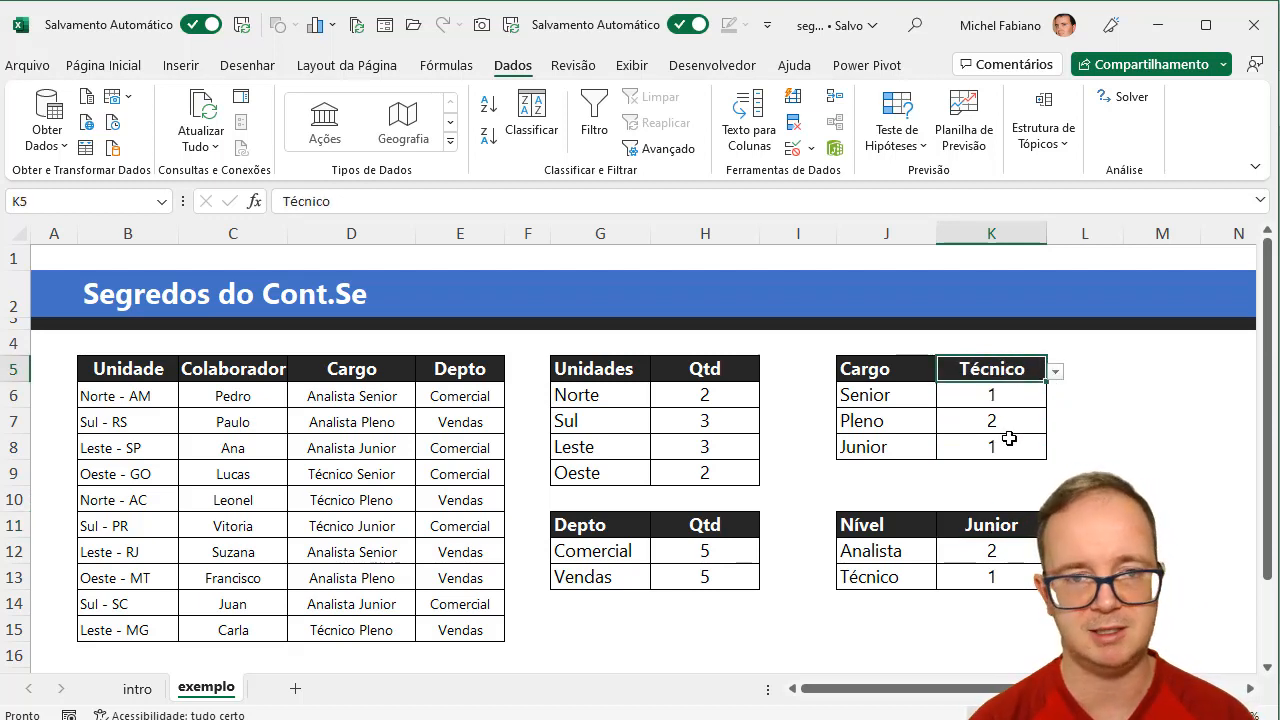